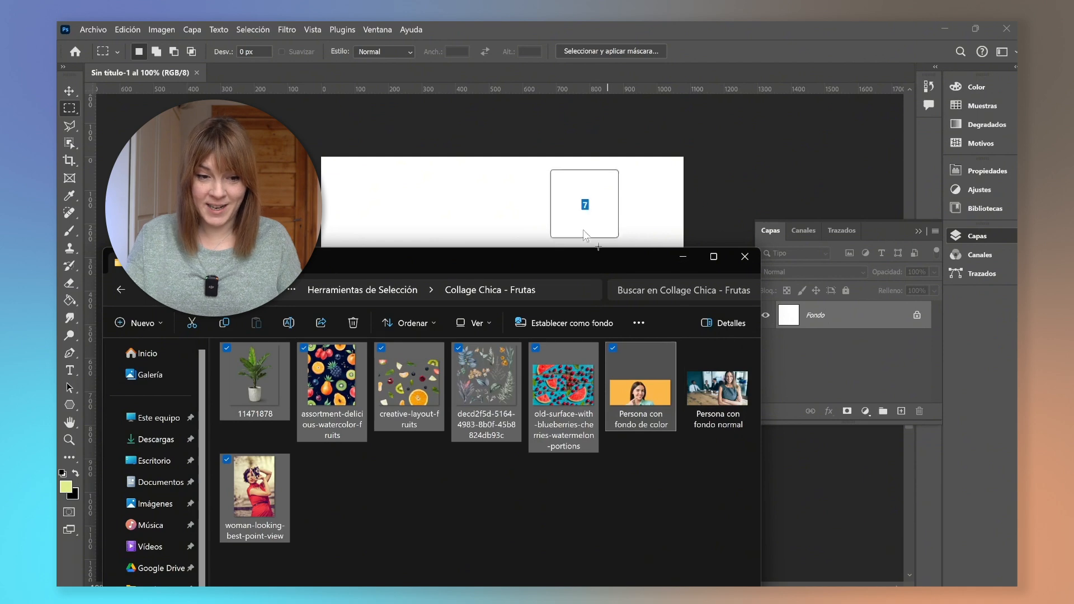
Commit the placement of each imported image as its own layer on the canvas.
{"action": "left_click", "coordinate": [823, 52]}
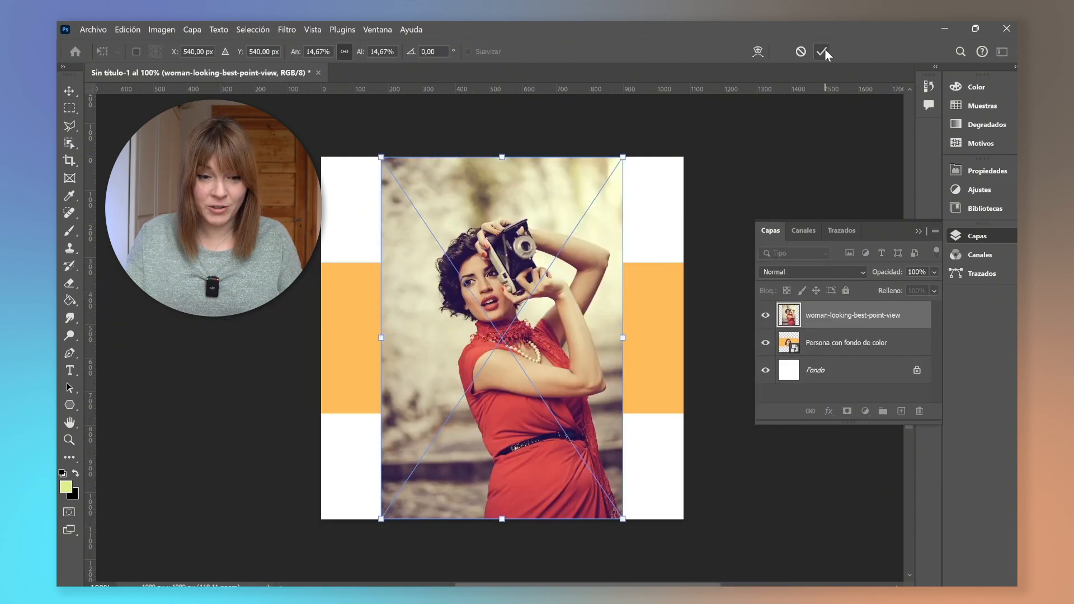
{"action": "left_click", "coordinate": [822, 52]}
{"action": "left_click", "coordinate": [822, 52]}
{"action": "left_click", "coordinate": [824, 52]}
{"action": "left_click", "coordinate": [823, 52]}
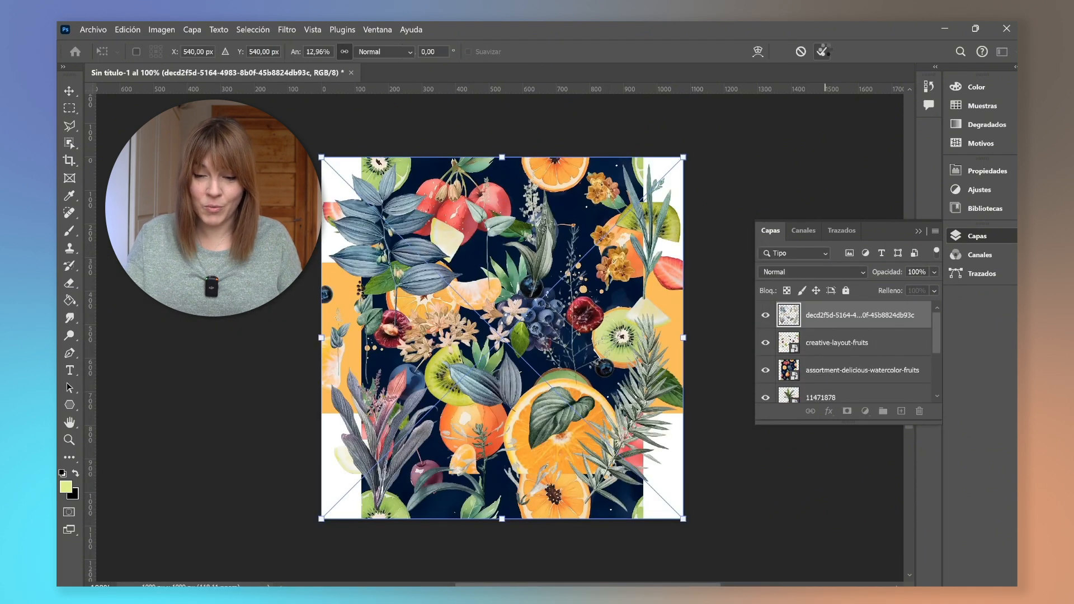
{"action": "left_click", "coordinate": [823, 51]}
{"action": "left_click", "coordinate": [823, 52]}
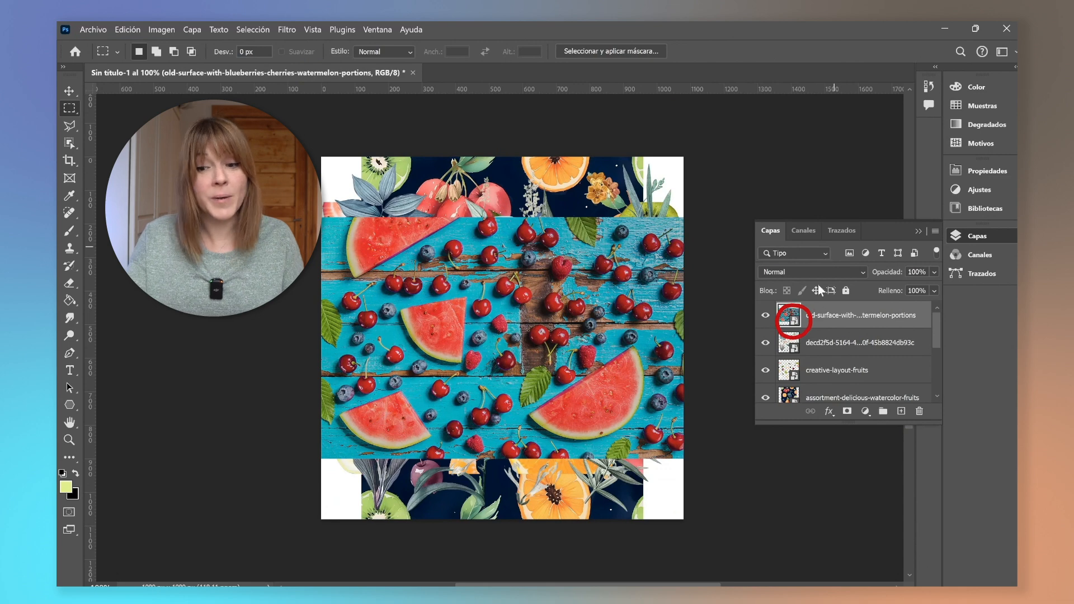
Hide all the upper image layers, leaving only the botanical illustration and the background visible.
{"action": "left_click_drag", "start_coordinate": [819, 424], "coordinate": [821, 482]}
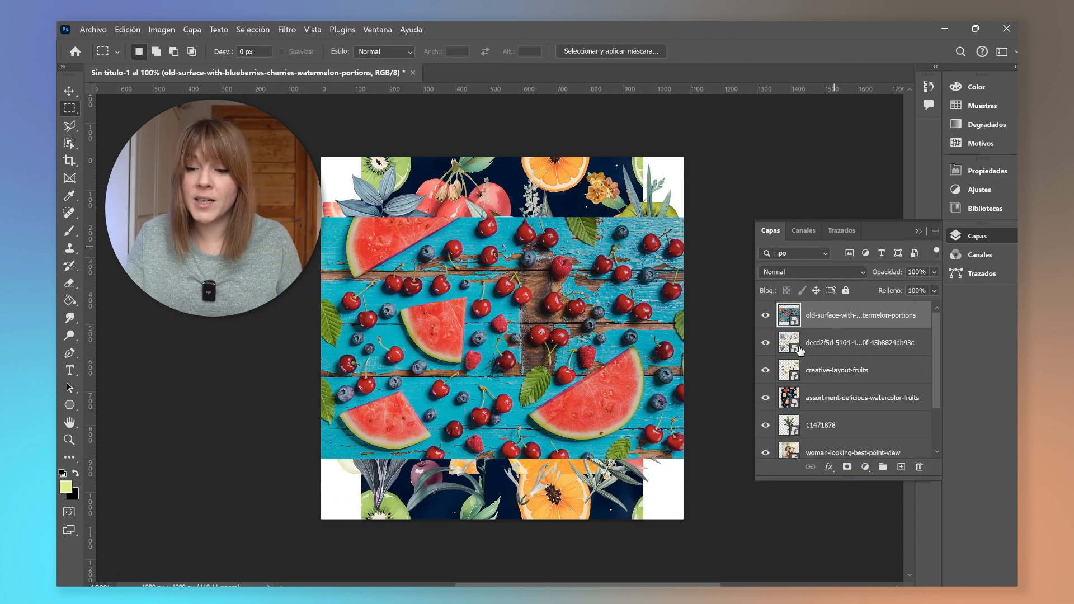
{"action": "scroll", "coordinate": [837, 380], "scroll_direction": "down", "scroll_amount": 2}
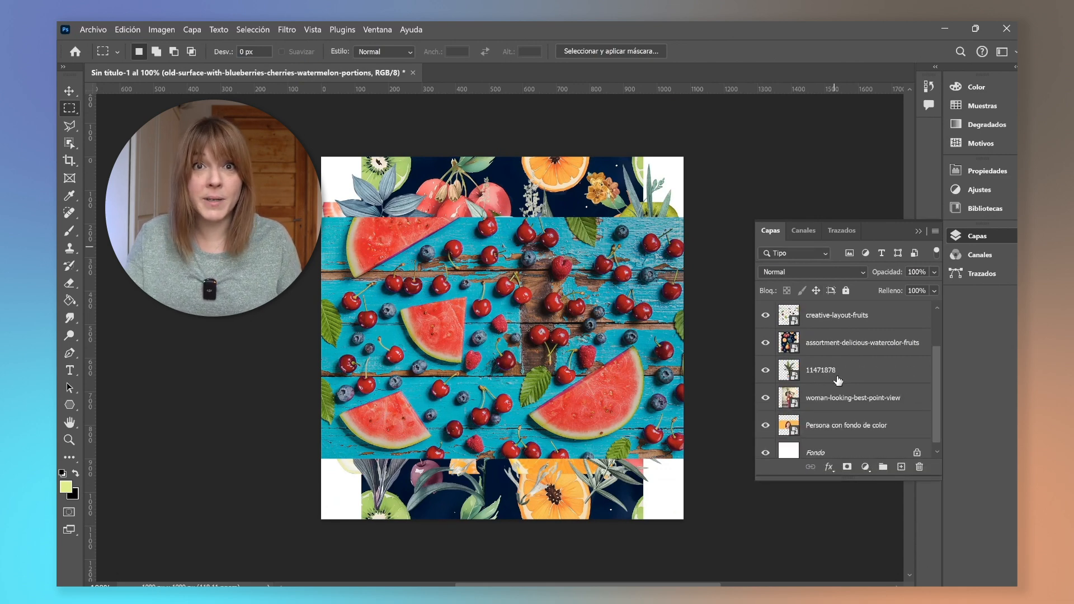
{"action": "left_click", "coordinate": [841, 428], "text": "shift"}
{"action": "right_click", "coordinate": [838, 426]}
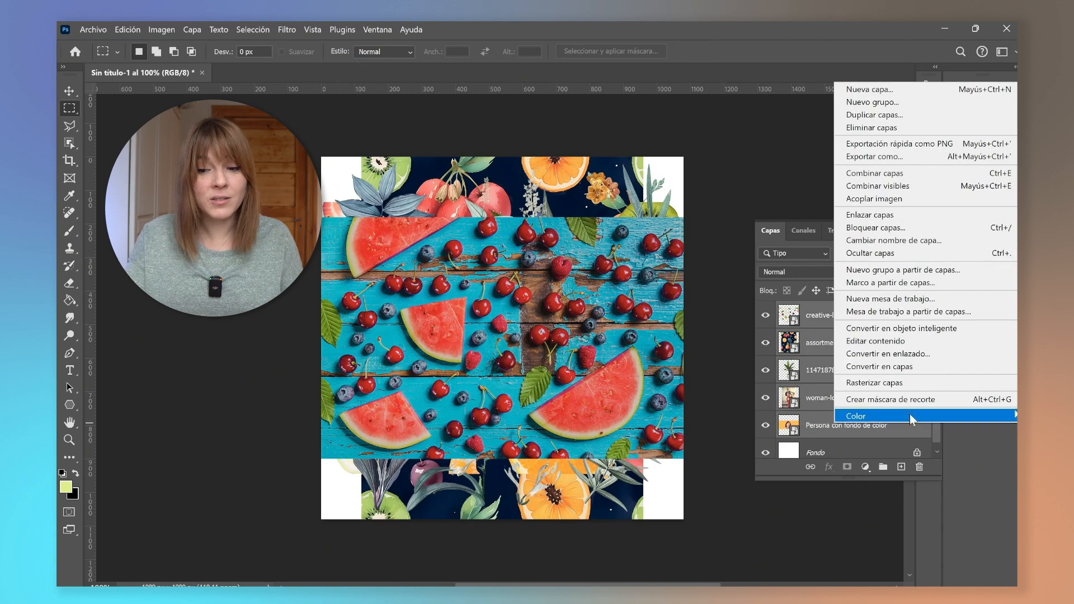
{"action": "left_click", "coordinate": [910, 384]}
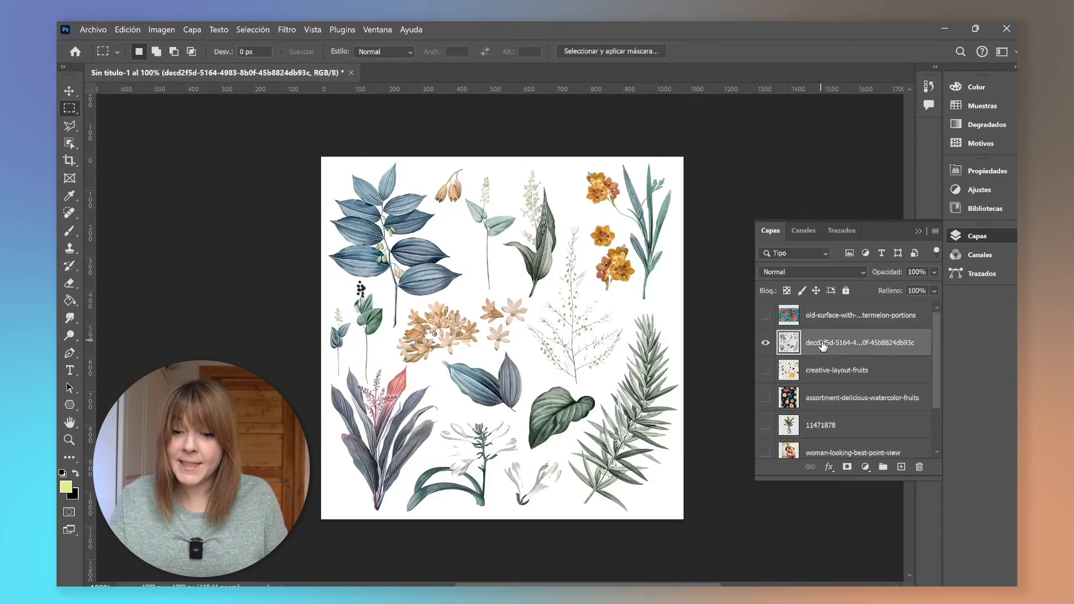
{"action": "left_click_drag", "start_coordinate": [822, 346], "coordinate": [828, 437]}
Move the botanical illustration layer down so it sits directly above the background layer.
{"action": "left_click", "coordinate": [826, 428]}
{"action": "scroll", "coordinate": [826, 431], "scroll_direction": "down", "scroll_amount": 2}
{"action": "left_click_drag", "start_coordinate": [819, 363], "coordinate": [826, 431]}
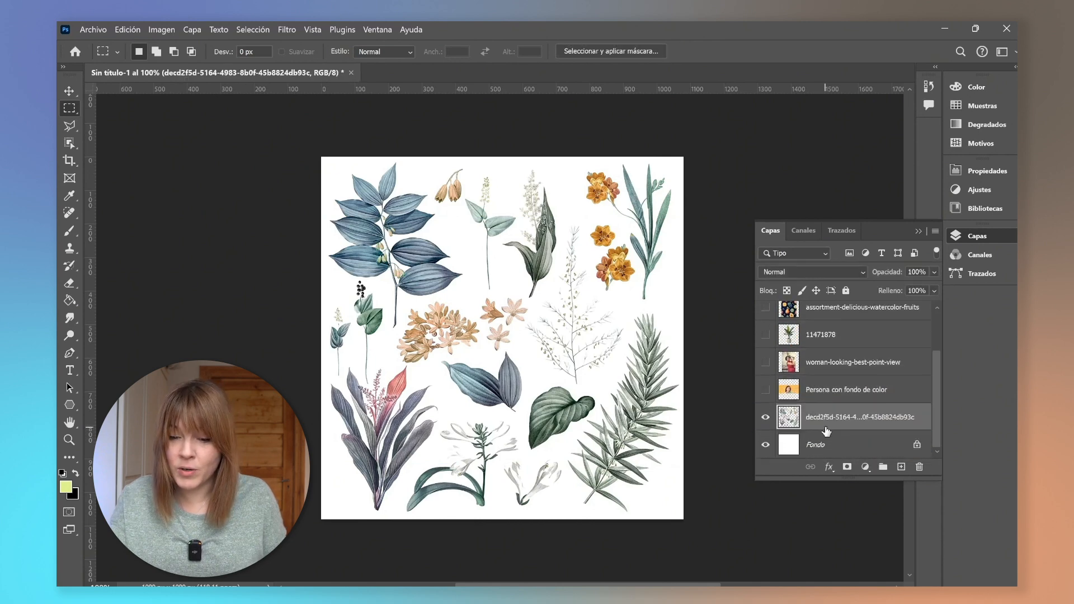
Draw rectangular marquee selections around the pink flowers and then around the white flower stalk.
{"action": "scroll", "coordinate": [515, 334], "scroll_direction": "up", "scroll_amount": 3}
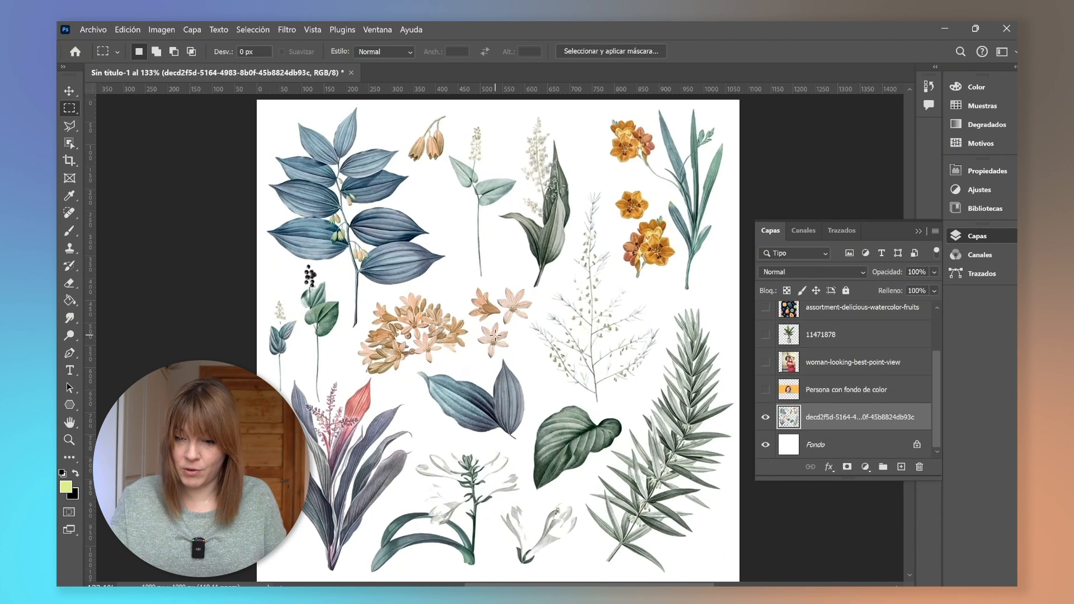
{"action": "key", "text": "v"}
{"action": "mouse_move", "coordinate": [499, 336]}
{"action": "left_mouse_down"}
{"action": "mouse_move", "coordinate": [525, 358]}
{"action": "mouse_move", "coordinate": [550, 345]}
{"action": "mouse_move", "coordinate": [481, 347]}
{"action": "mouse_move", "coordinate": [532, 349]}
{"action": "mouse_move", "coordinate": [495, 341]}
{"action": "left_mouse_up"}
{"action": "left_click", "coordinate": [69, 108]}
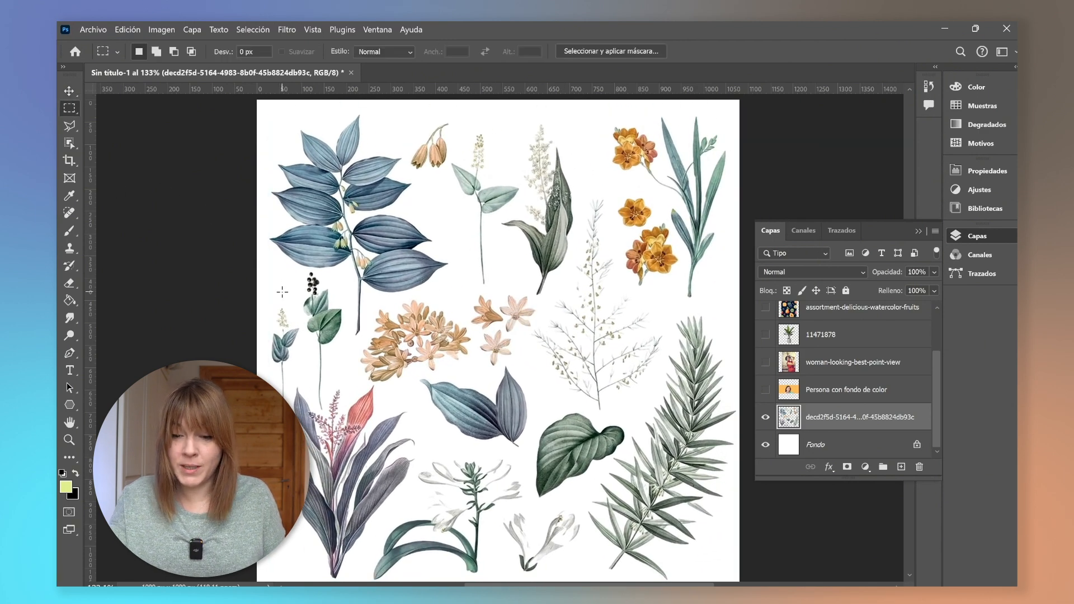
{"action": "left_click_drag", "start_coordinate": [459, 294], "coordinate": [537, 368]}
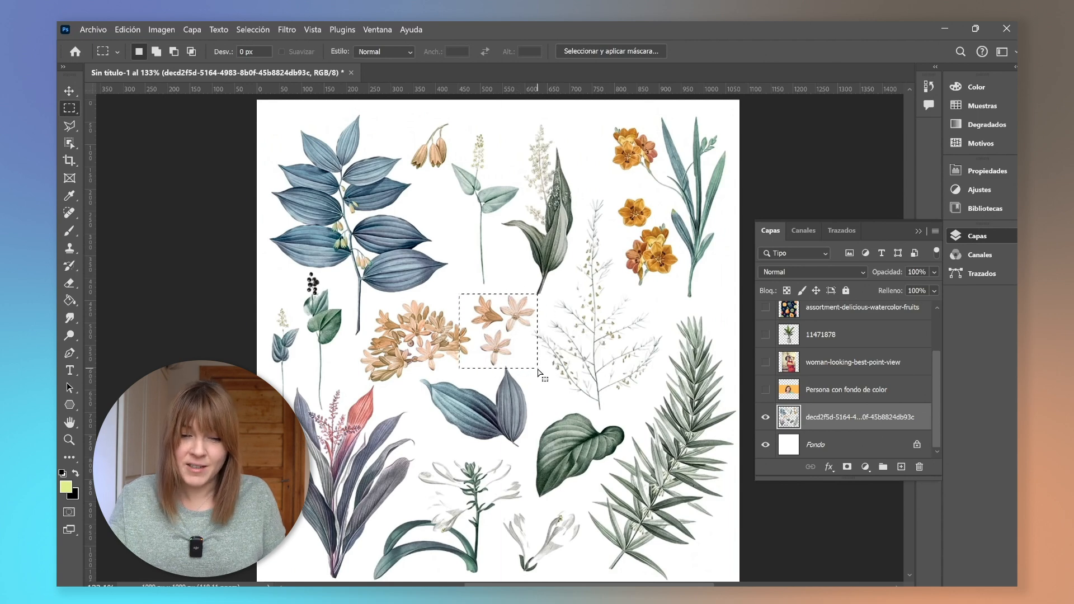
{"action": "left_click_drag", "start_coordinate": [521, 123], "coordinate": [576, 303]}
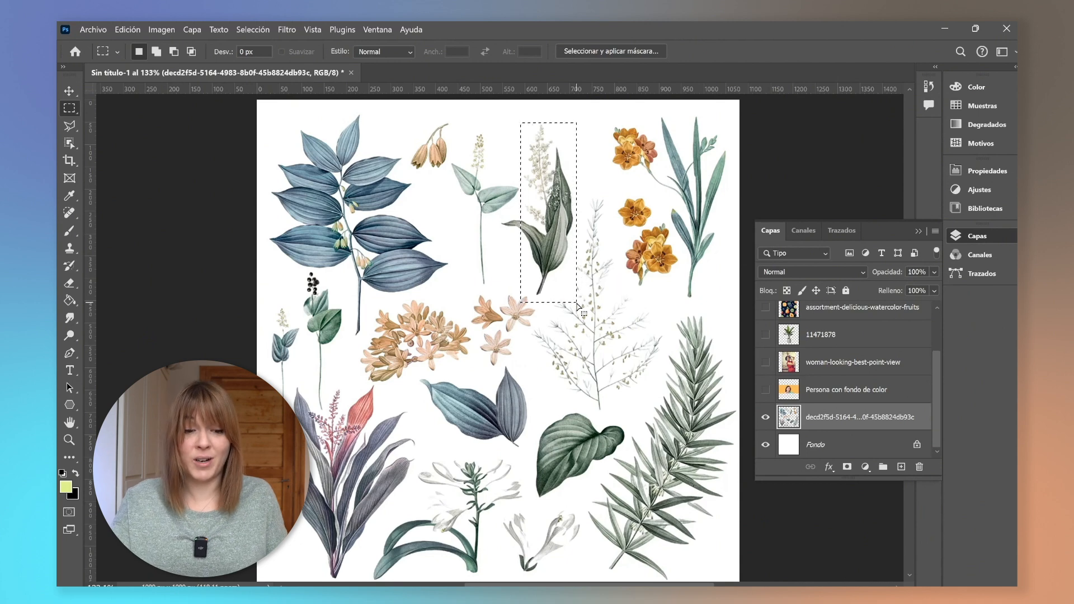
Switch to the Elliptical Marquee and draw oval selections around the bell flowers and the pink flowers.
{"action": "right_click", "coordinate": [69, 108]}
{"action": "left_click", "coordinate": [129, 122]}
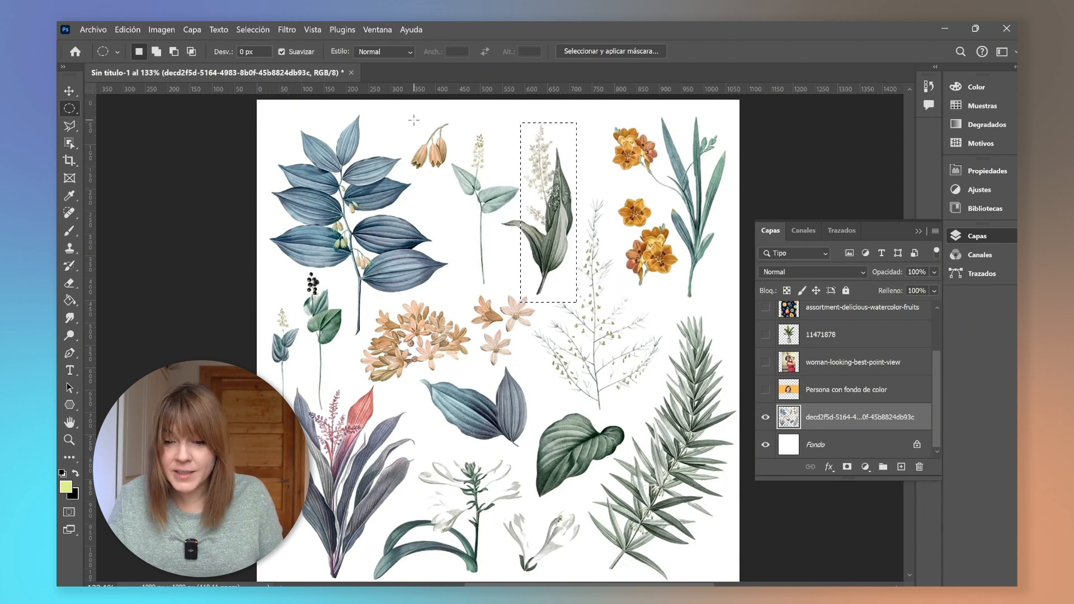
{"action": "left_click_drag", "start_coordinate": [414, 120], "coordinate": [469, 179]}
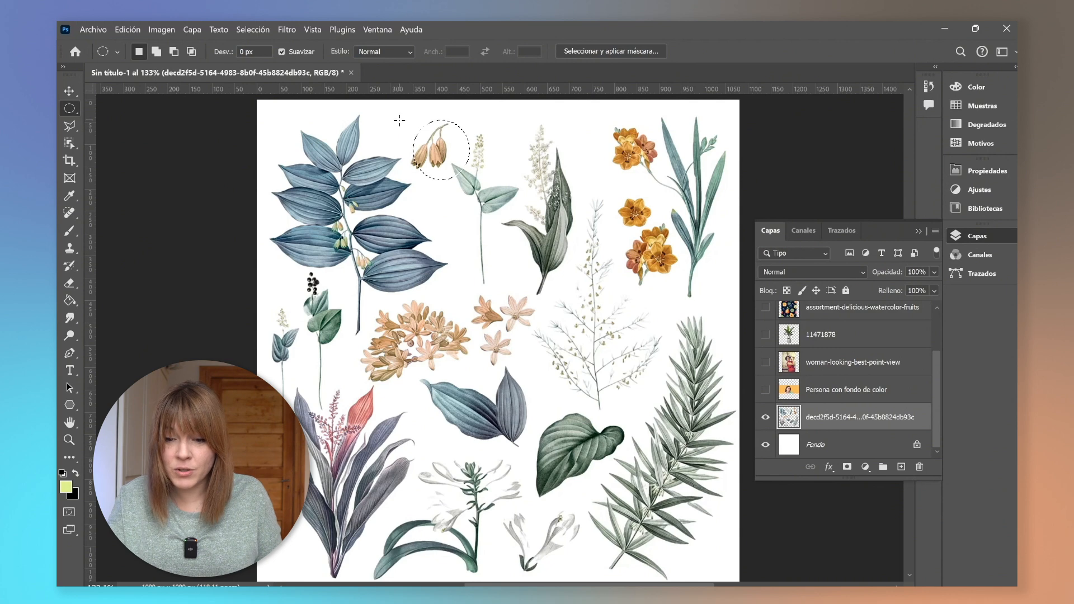
{"action": "left_click_drag", "start_coordinate": [399, 120], "coordinate": [471, 180]}
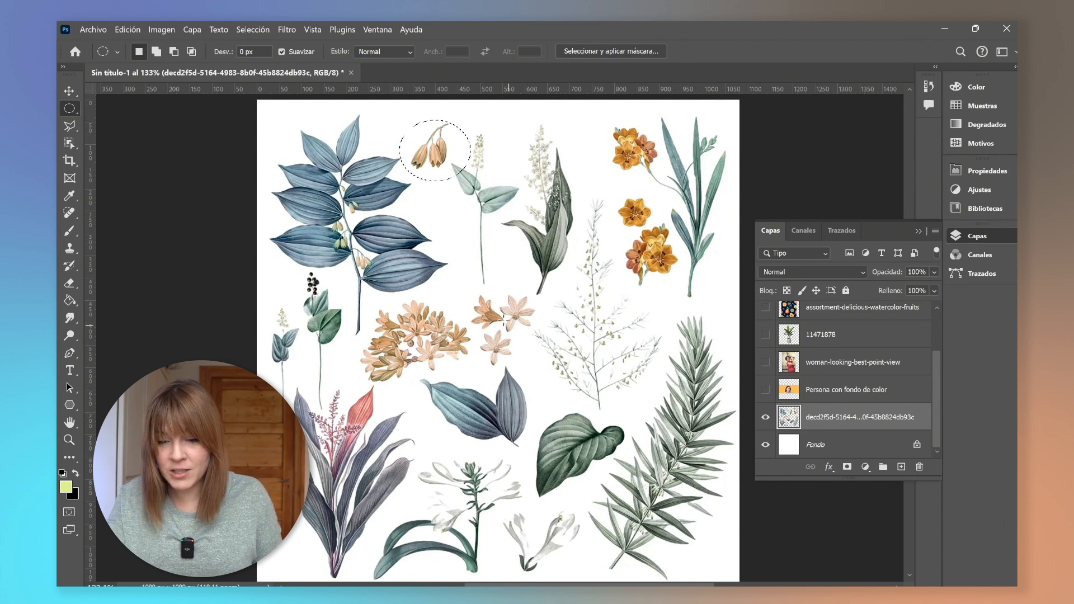
{"action": "left_click_drag", "start_coordinate": [464, 289], "coordinate": [548, 372]}
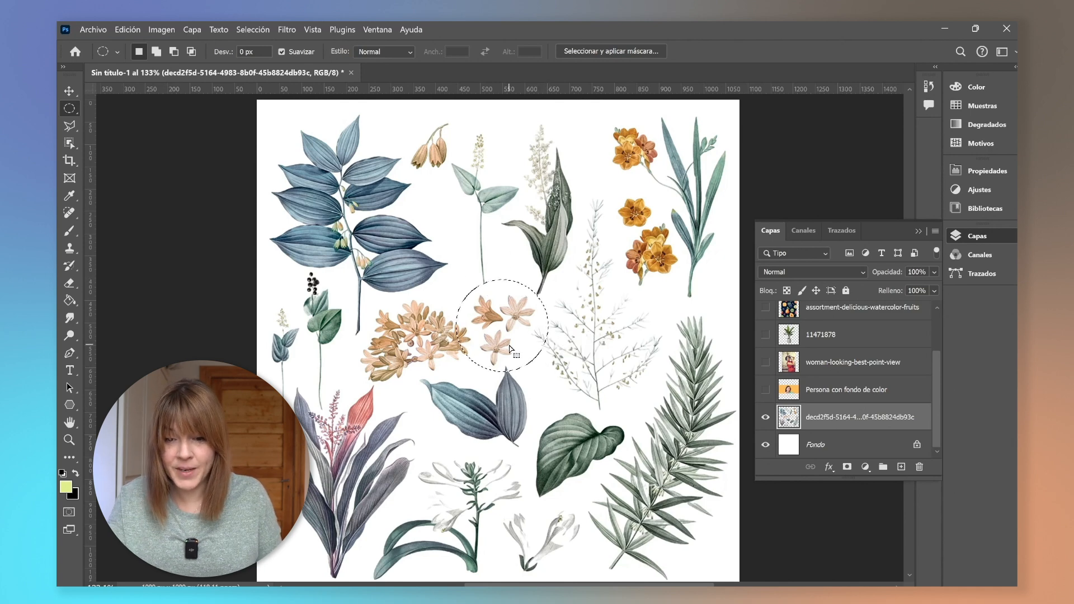
Select the pink flowers with the freehand Lasso tool by tracing around them.
{"action": "left_click", "coordinate": [70, 128]}
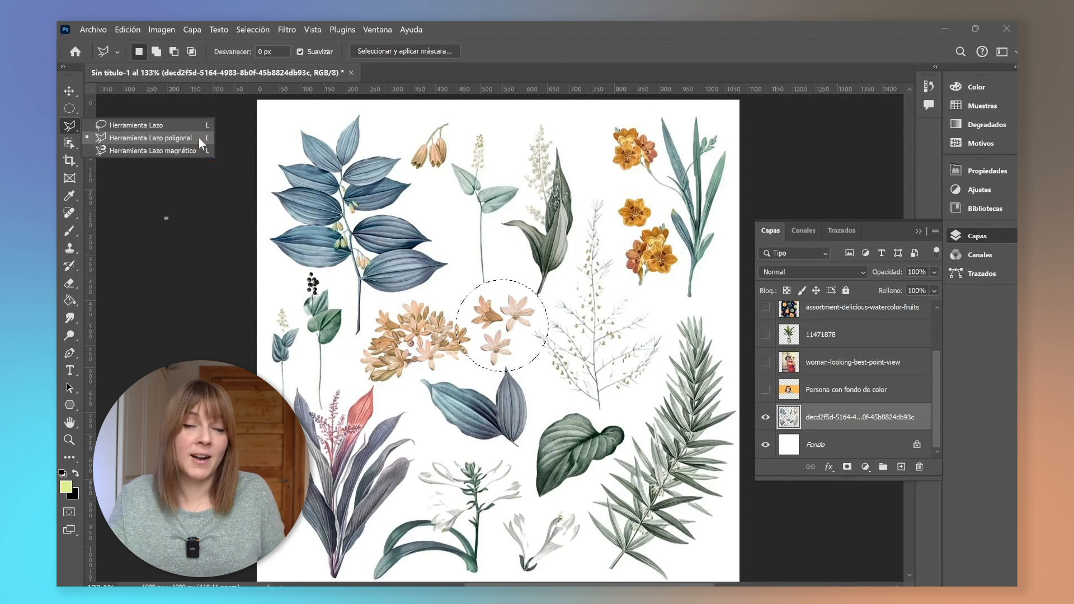
{"action": "left_click", "coordinate": [159, 126]}
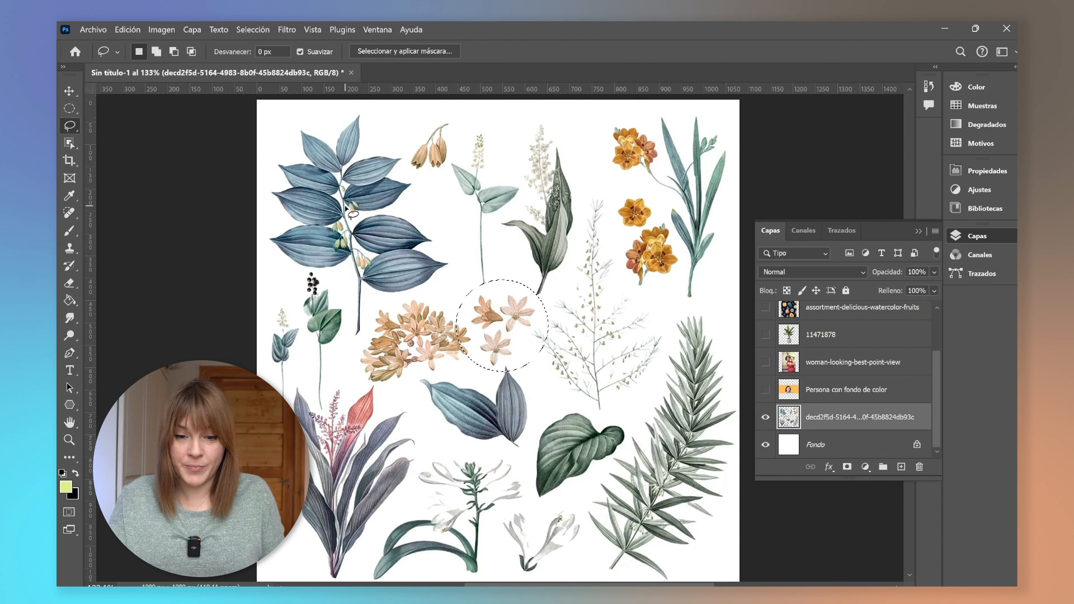
{"action": "left_click", "coordinate": [435, 290]}
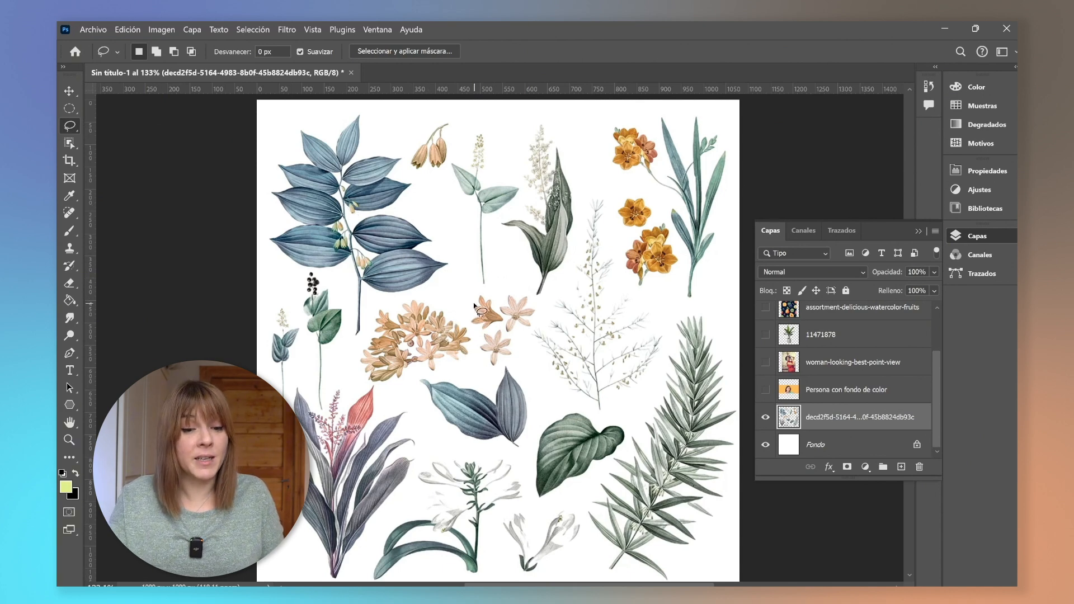
{"action": "mouse_move", "coordinate": [462, 299]}
{"action": "left_mouse_down"}
{"action": "mouse_move", "coordinate": [482, 370]}
{"action": "mouse_move", "coordinate": [497, 370]}
{"action": "mouse_move", "coordinate": [538, 323]}
{"action": "mouse_move", "coordinate": [533, 296]}
{"action": "mouse_move", "coordinate": [463, 303]}
{"action": "left_mouse_up"}
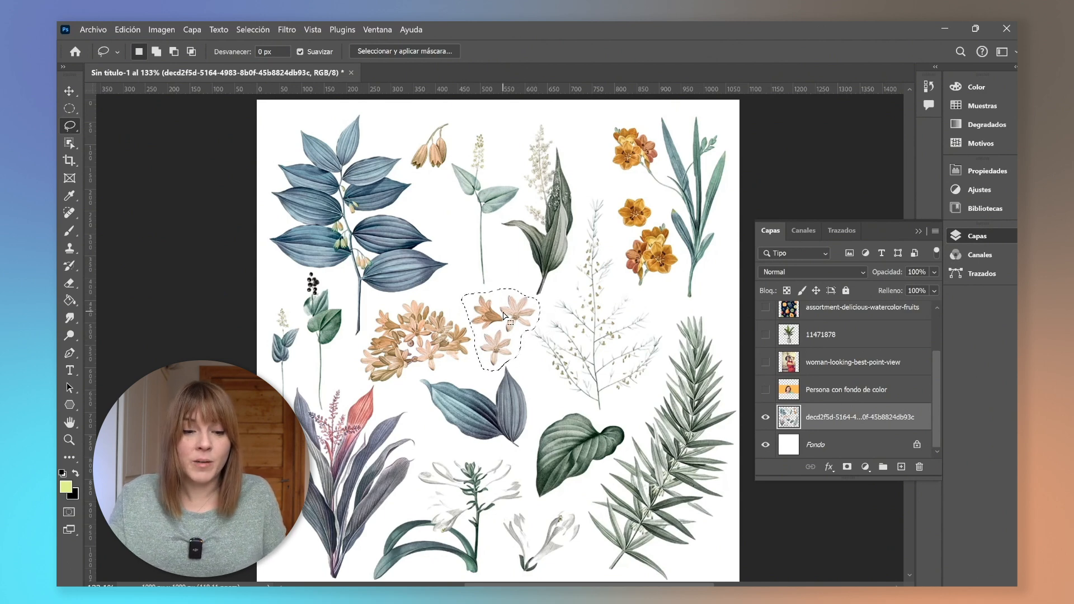
{"action": "left_click", "coordinate": [467, 304]}
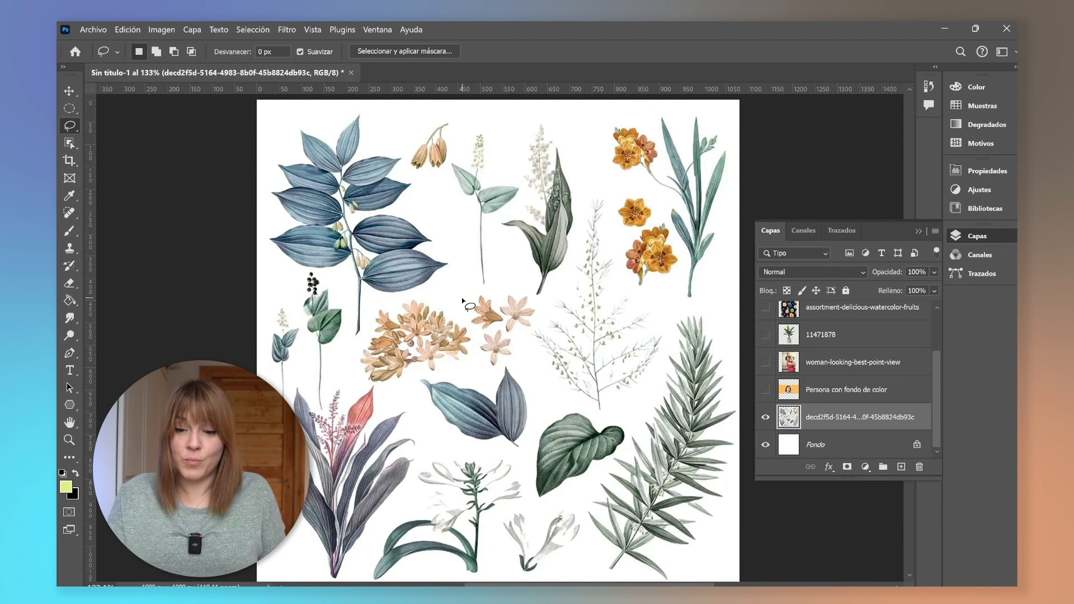
{"action": "mouse_move", "coordinate": [476, 338]}
{"action": "left_mouse_down"}
{"action": "mouse_move", "coordinate": [485, 372]}
{"action": "mouse_move", "coordinate": [501, 370]}
{"action": "mouse_move", "coordinate": [541, 315]}
{"action": "mouse_move", "coordinate": [515, 290]}
{"action": "mouse_move", "coordinate": [462, 298]}
{"action": "left_mouse_up"}
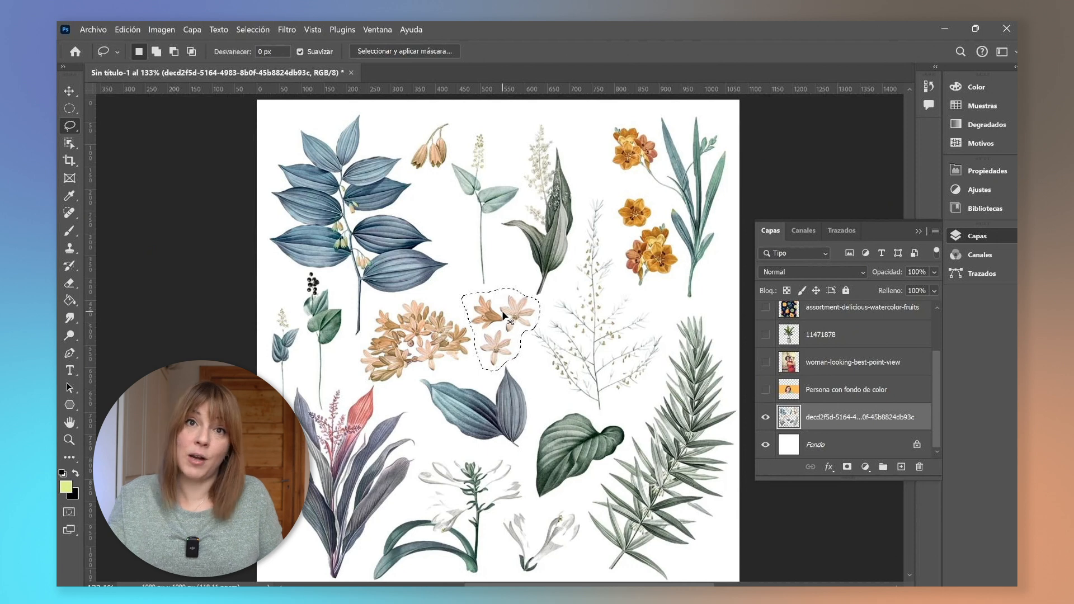
Cut the selected pink flowers and paste them onto a new layer.
{"action": "key", "text": "ctrl+x"}
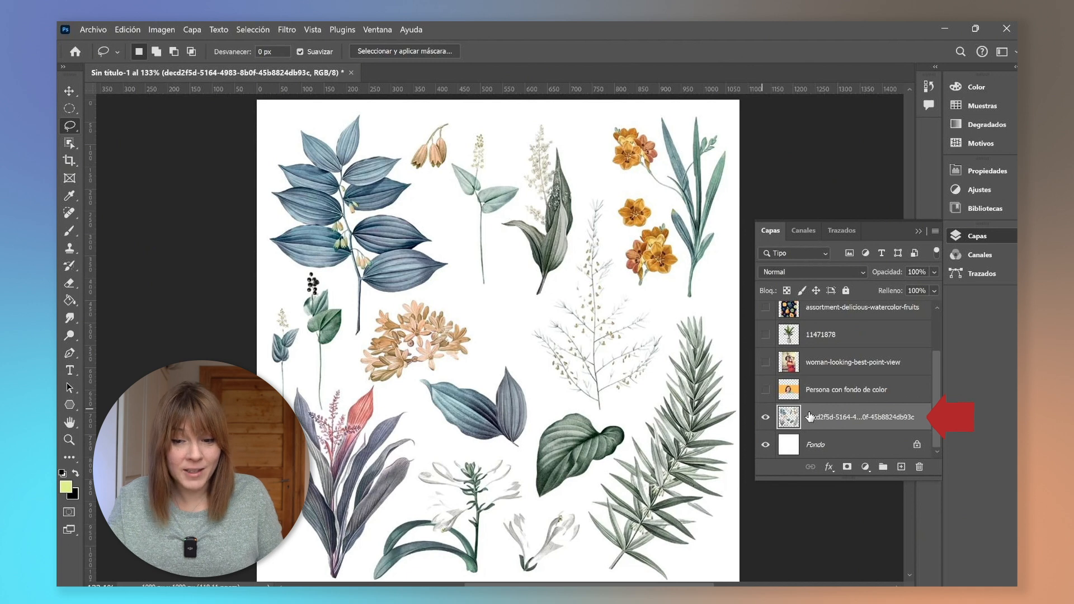
{"action": "left_click", "coordinate": [901, 467]}
{"action": "key", "text": "ctrl+v"}
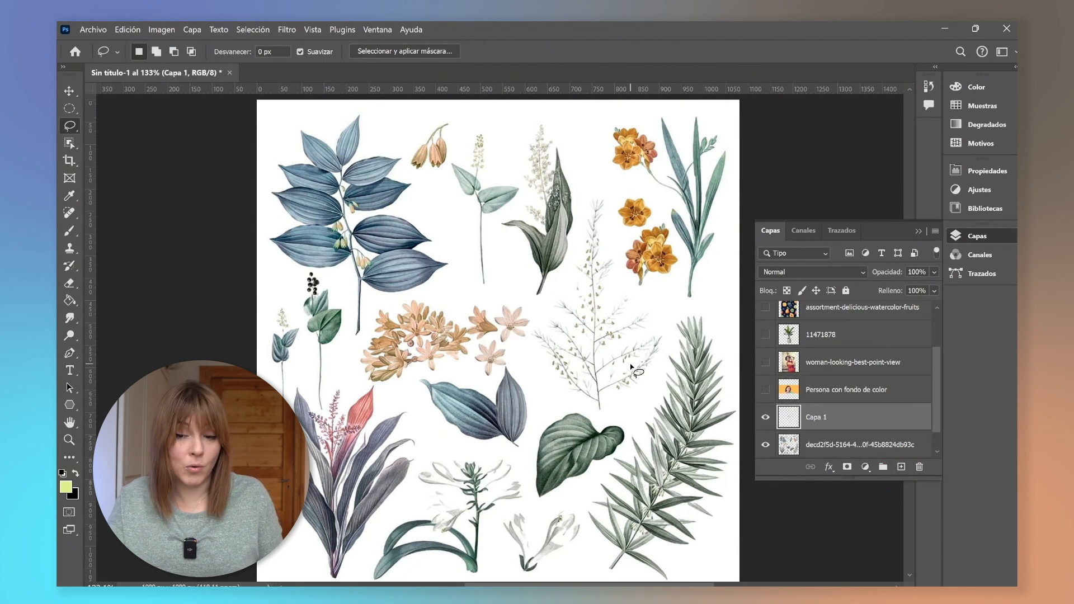
Nudge the pasted pink flowers slightly upward with the Move tool.
{"action": "key", "text": "v"}
{"action": "left_click_drag", "start_coordinate": [511, 334], "coordinate": [513, 322]}
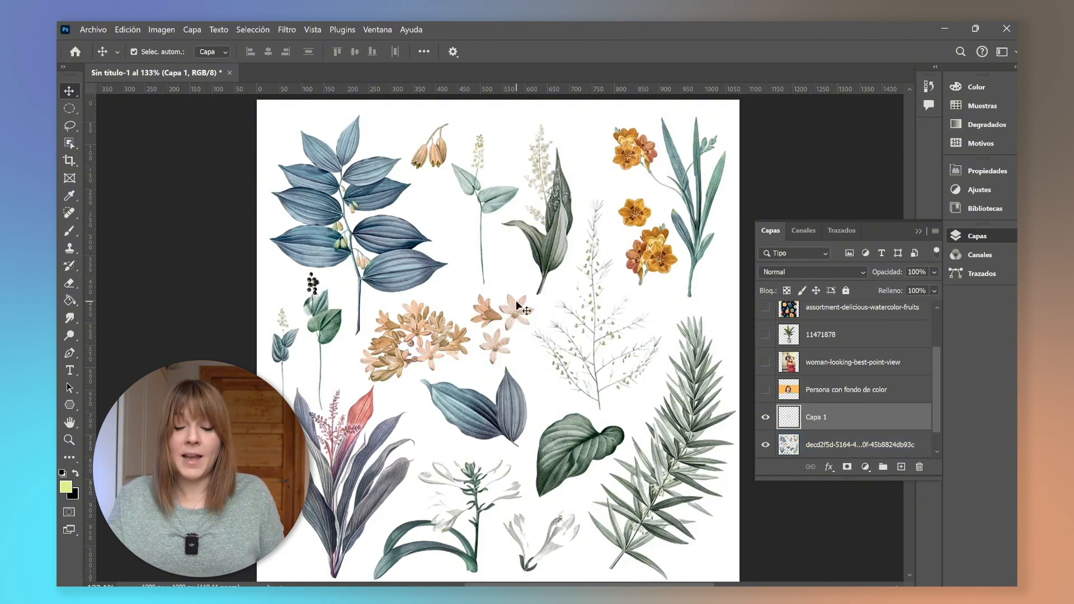
Select the botanical illustration layer and trace a Polygonal Lasso selection around the bell flowers.
{"action": "left_click", "coordinate": [826, 447]}
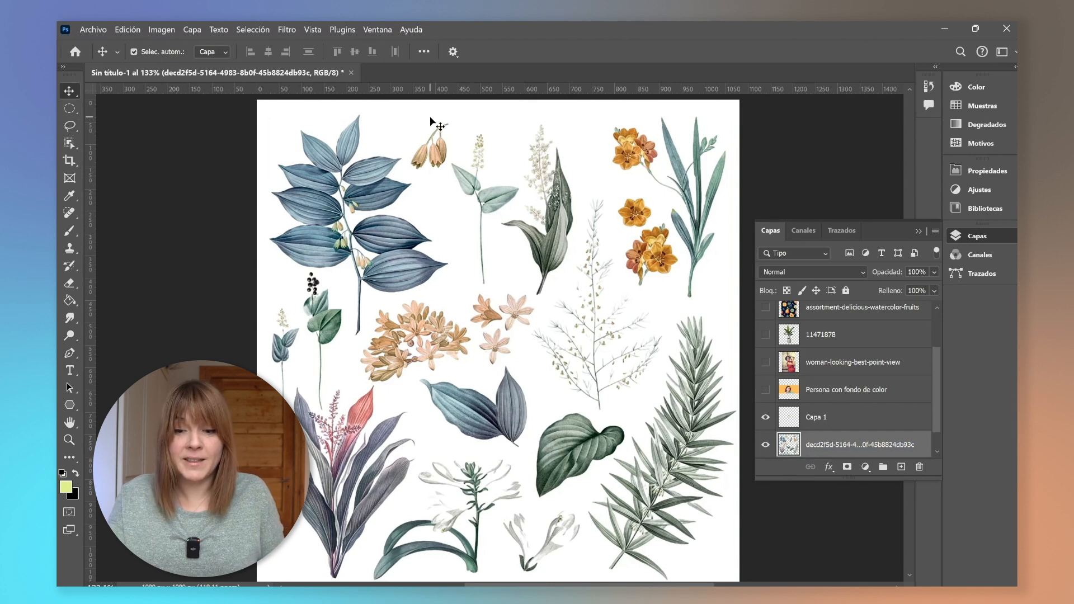
{"action": "key", "text": "l"}
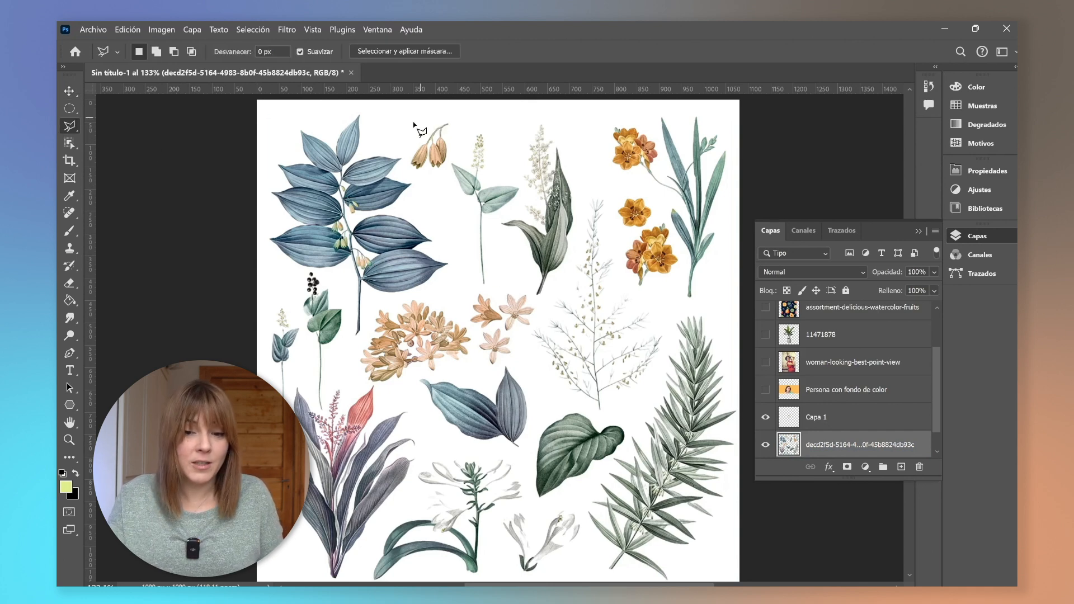
{"action": "left_click", "coordinate": [406, 144]}
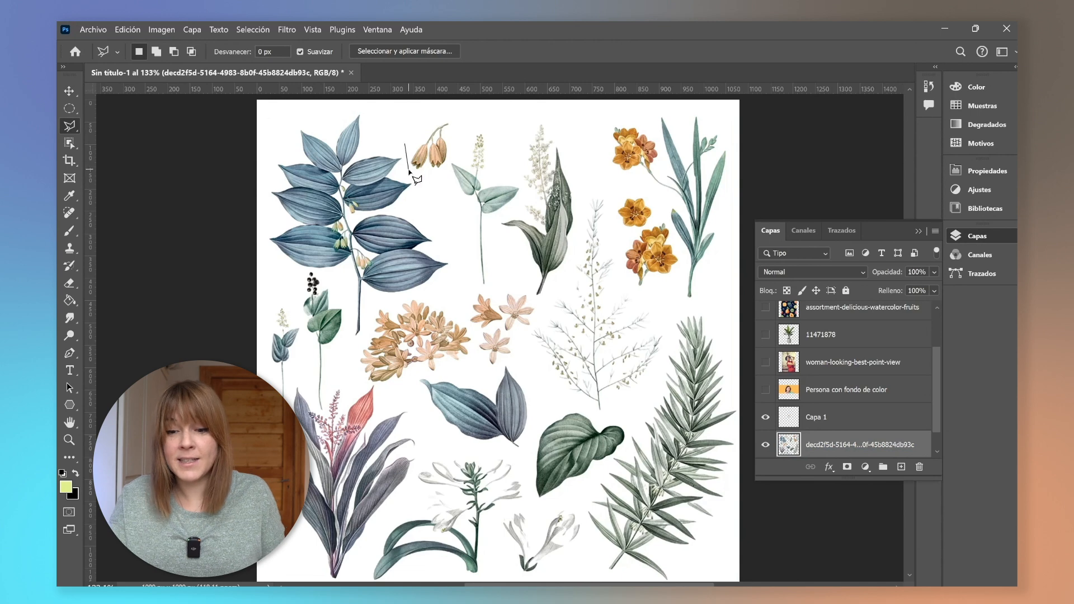
{"action": "left_click", "coordinate": [408, 174]}
{"action": "left_click", "coordinate": [446, 178]}
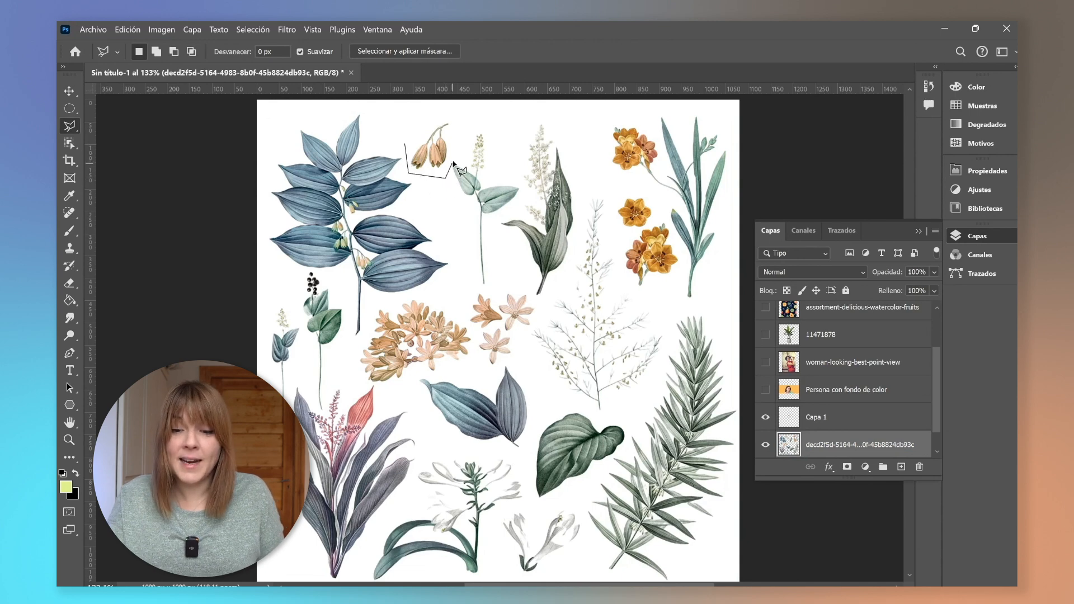
{"action": "left_click", "coordinate": [454, 148]}
{"action": "left_click", "coordinate": [453, 115]}
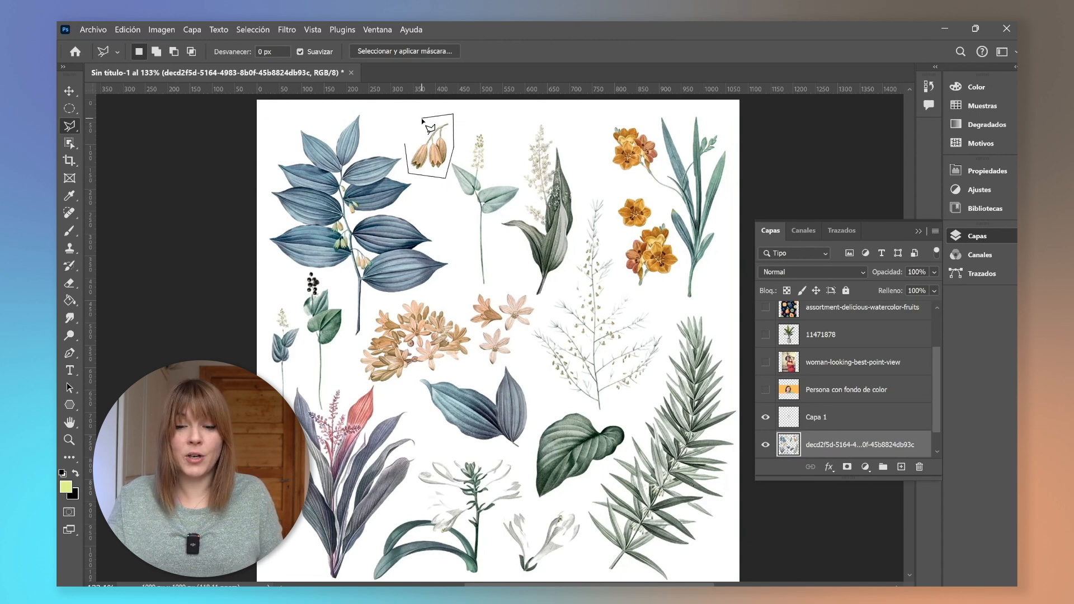
{"action": "left_click", "coordinate": [424, 120]}
{"action": "left_click", "coordinate": [405, 143]}
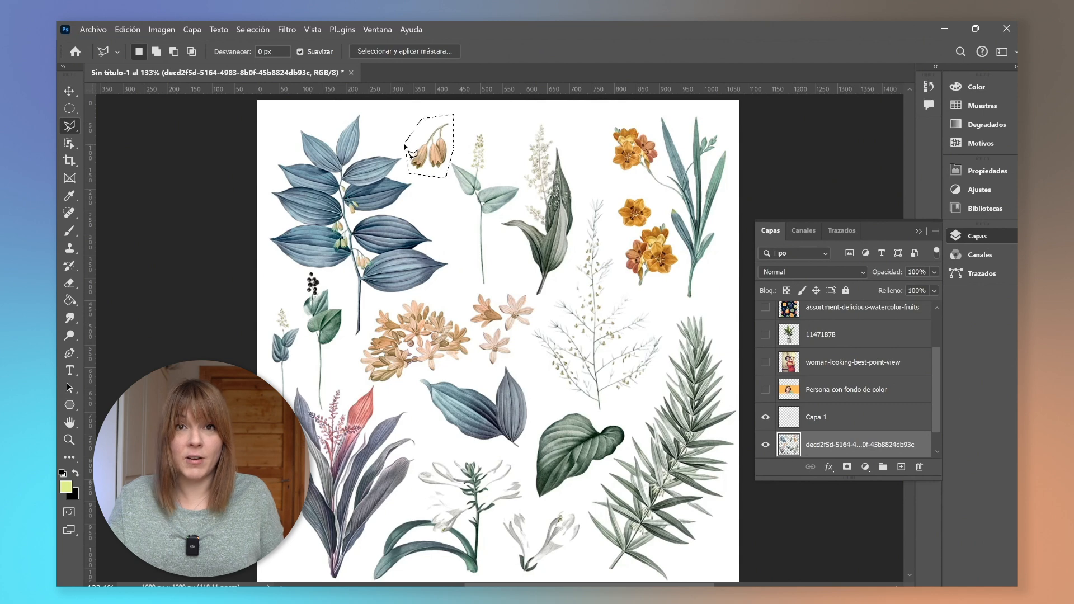
Cut the bell flowers and place them on a new layer.
{"action": "key", "text": "ctrl+x"}
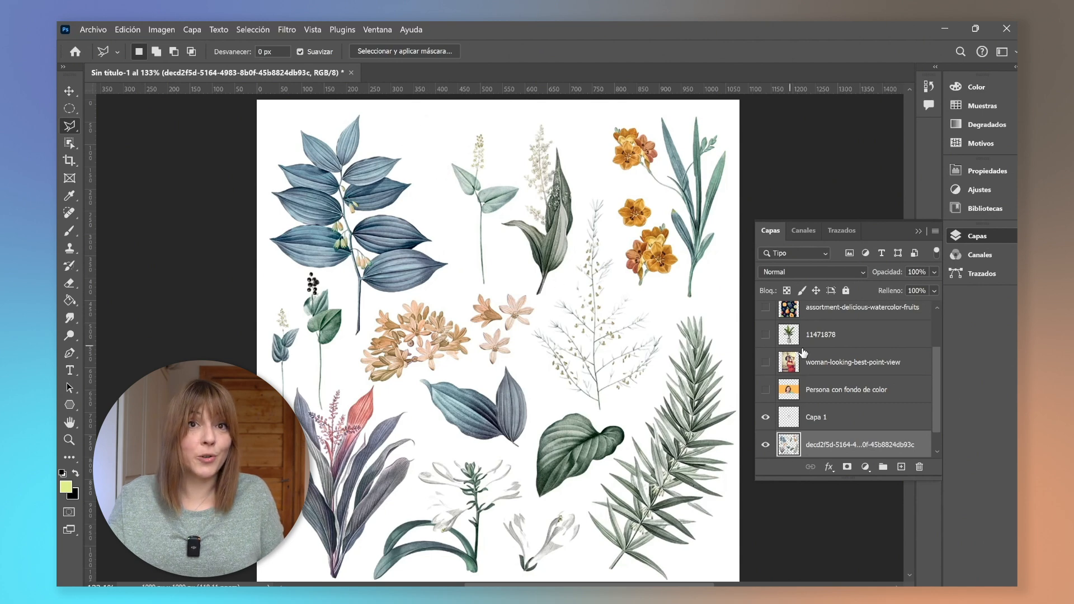
{"action": "left_click", "coordinate": [901, 468]}
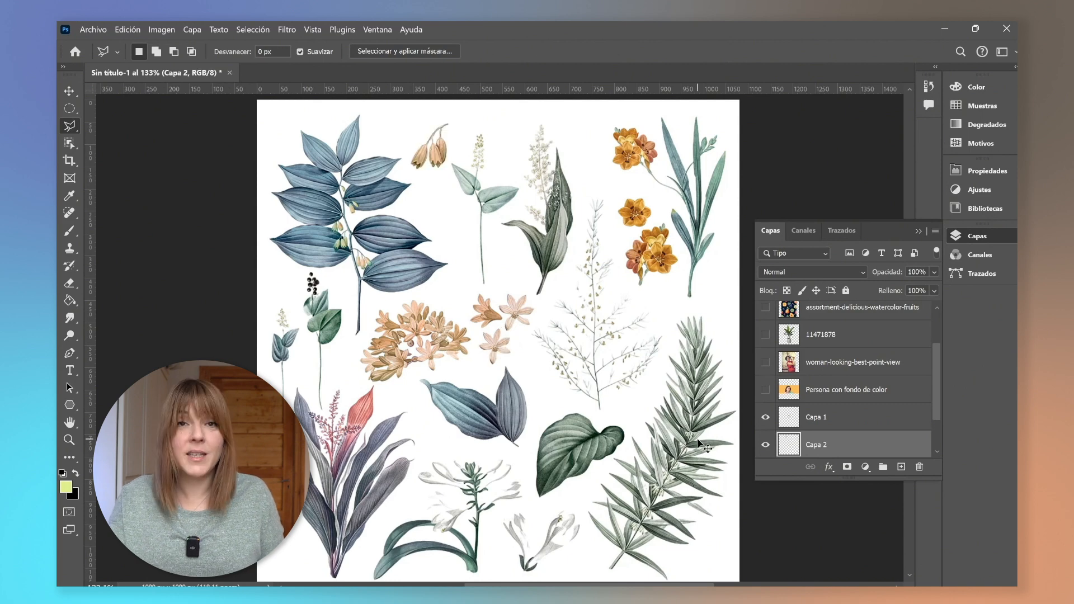
Select the botanical illustration layer, lasso around the large green leaf and copy it onto a new layer.
{"action": "scroll", "coordinate": [806, 414], "scroll_direction": "down", "scroll_amount": 2}
{"action": "left_click", "coordinate": [805, 419]}
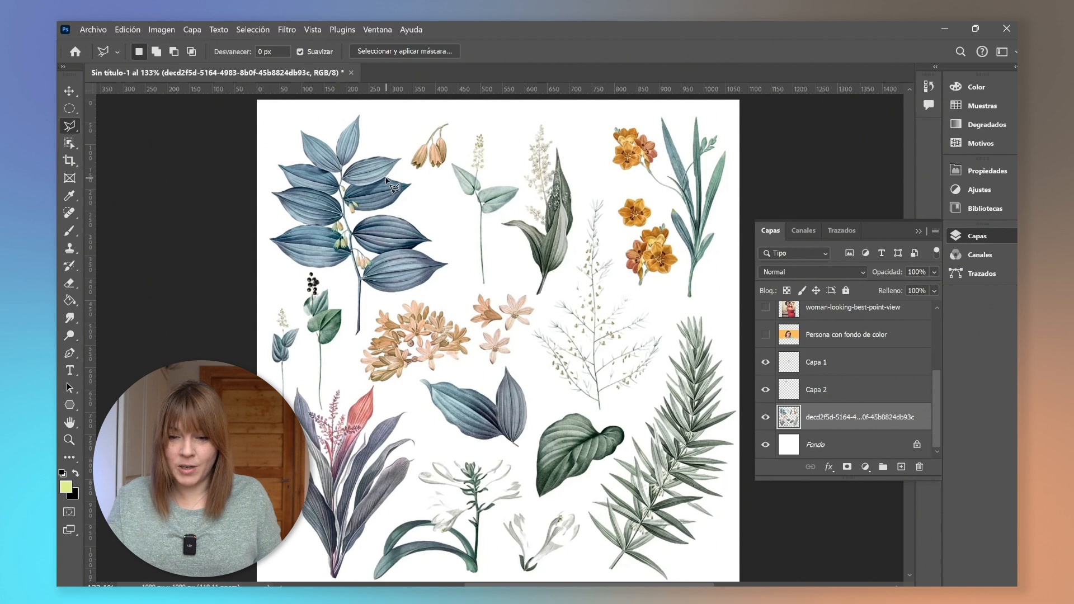
{"action": "key", "text": "shift+l"}
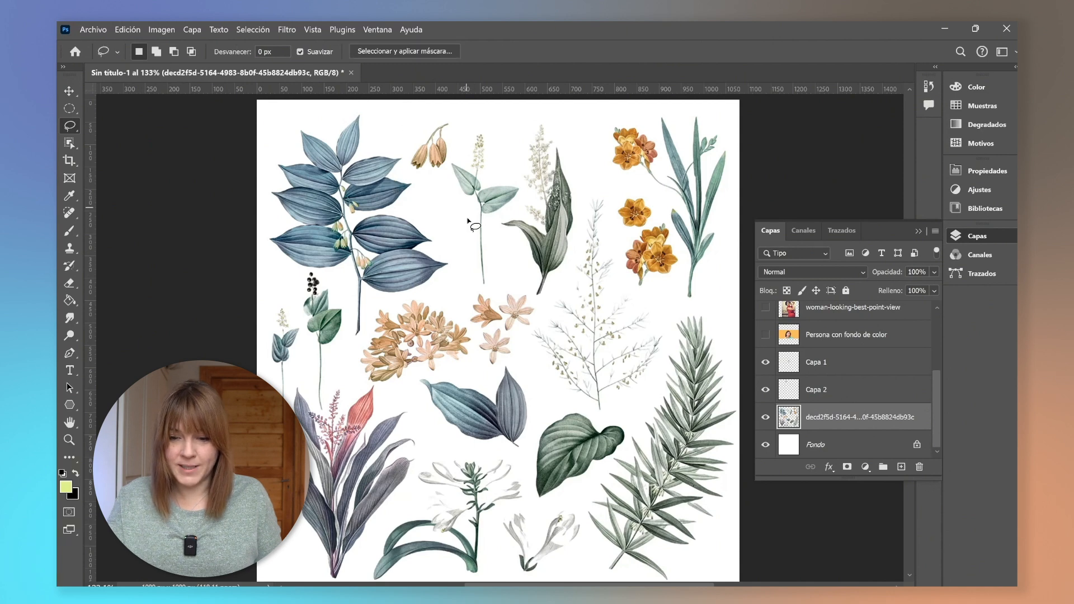
{"action": "scroll", "coordinate": [558, 335], "scroll_direction": "down", "scroll_amount": 1}
{"action": "mouse_move", "coordinate": [561, 370]}
{"action": "left_mouse_down"}
{"action": "mouse_move", "coordinate": [531, 463]}
{"action": "mouse_move", "coordinate": [560, 466]}
{"action": "mouse_move", "coordinate": [618, 424]}
{"action": "mouse_move", "coordinate": [627, 402]}
{"action": "mouse_move", "coordinate": [618, 386]}
{"action": "mouse_move", "coordinate": [560, 371]}
{"action": "left_mouse_up"}
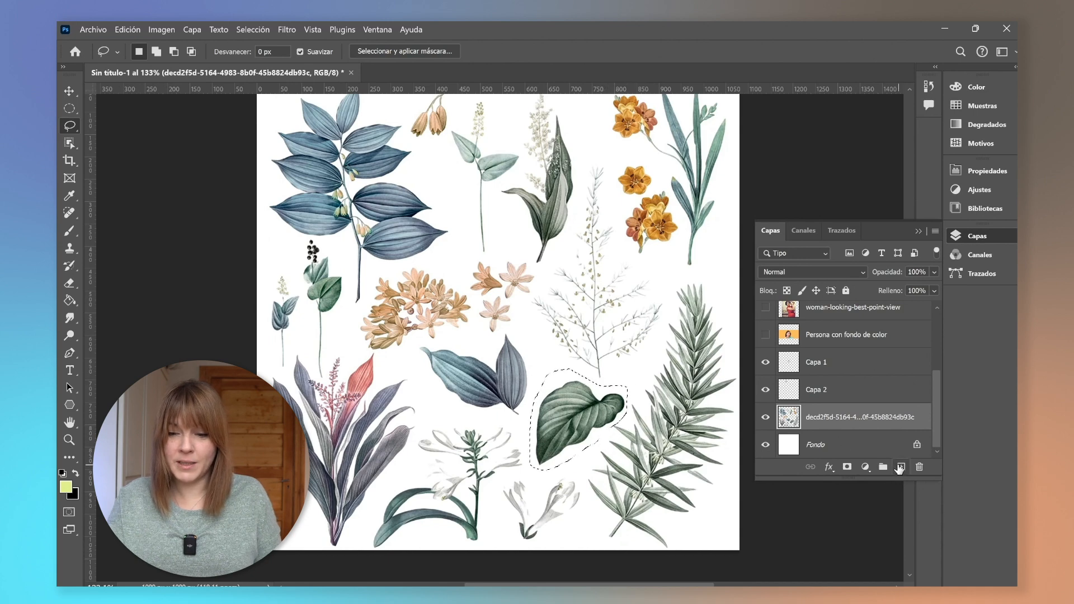
{"action": "key", "text": "ctrl+j"}
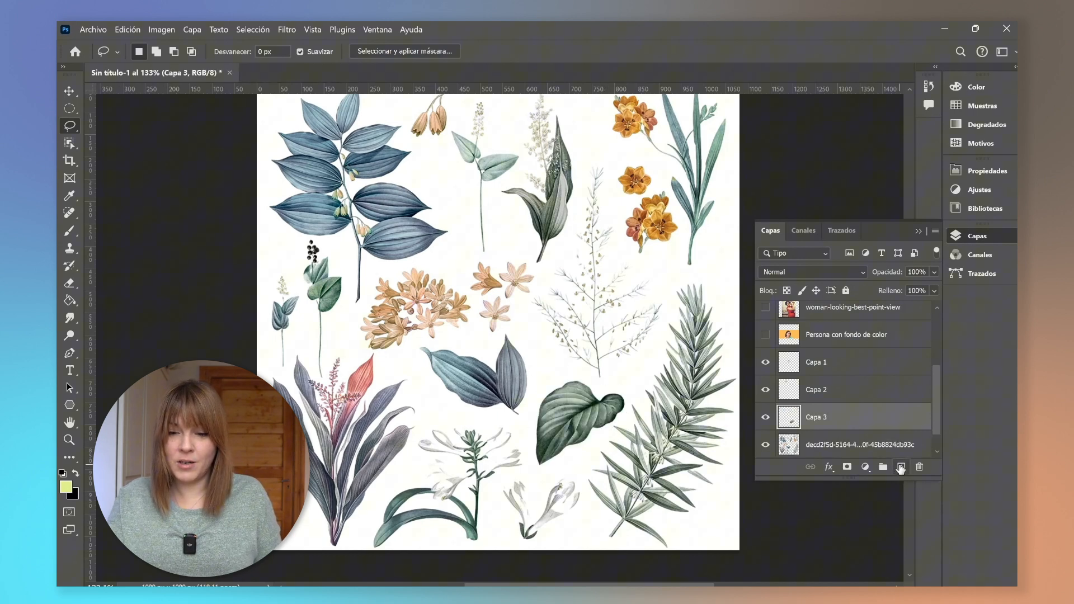
Lasso the single orange flower on the botanical layer, cut it and paste it in place on a new layer.
{"action": "left_click", "coordinate": [856, 448]}
{"action": "scroll", "coordinate": [654, 188], "scroll_direction": "up", "scroll_amount": 2}
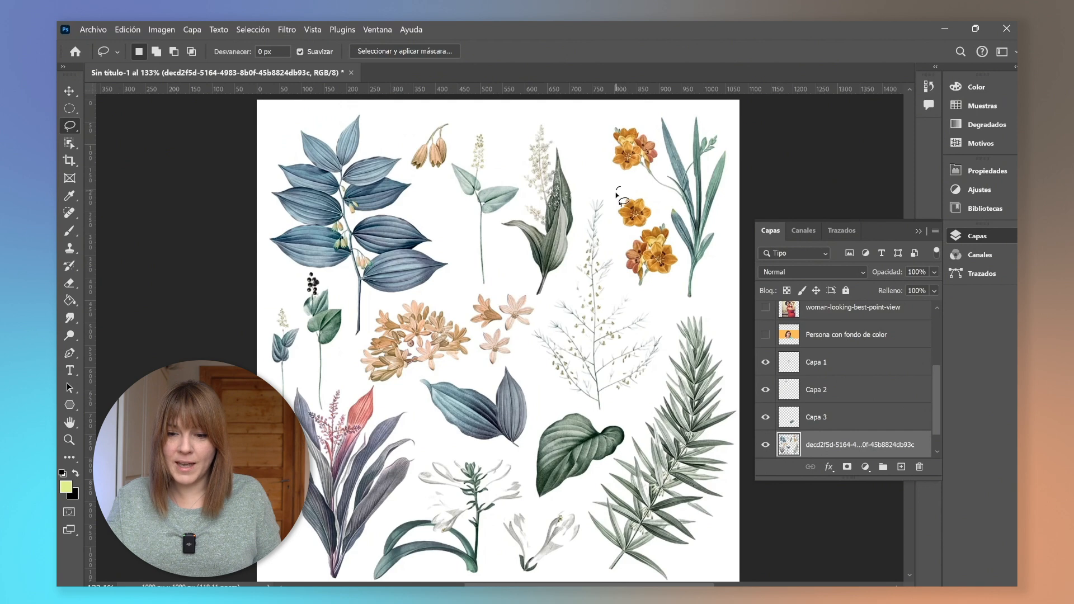
{"action": "mouse_move", "coordinate": [618, 196]}
{"action": "left_mouse_down"}
{"action": "mouse_move", "coordinate": [617, 223]}
{"action": "mouse_move", "coordinate": [649, 226]}
{"action": "mouse_move", "coordinate": [645, 193]}
{"action": "mouse_move", "coordinate": [619, 195]}
{"action": "left_mouse_up"}
{"action": "key", "text": "ctrl+x"}
{"action": "left_click", "coordinate": [900, 467]}
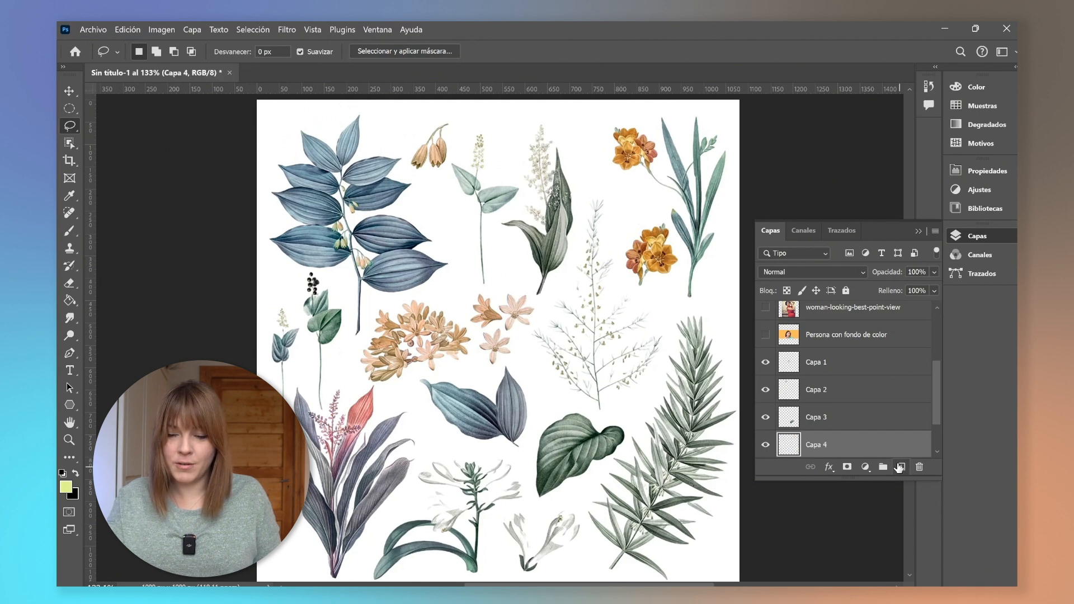
{"action": "key", "text": "ctrl+shift+v"}
Trace a Polygonal Lasso selection around the orange flower cluster on the botanical illustration layer.
{"action": "scroll", "coordinate": [876, 434], "scroll_direction": "down", "scroll_amount": 2}
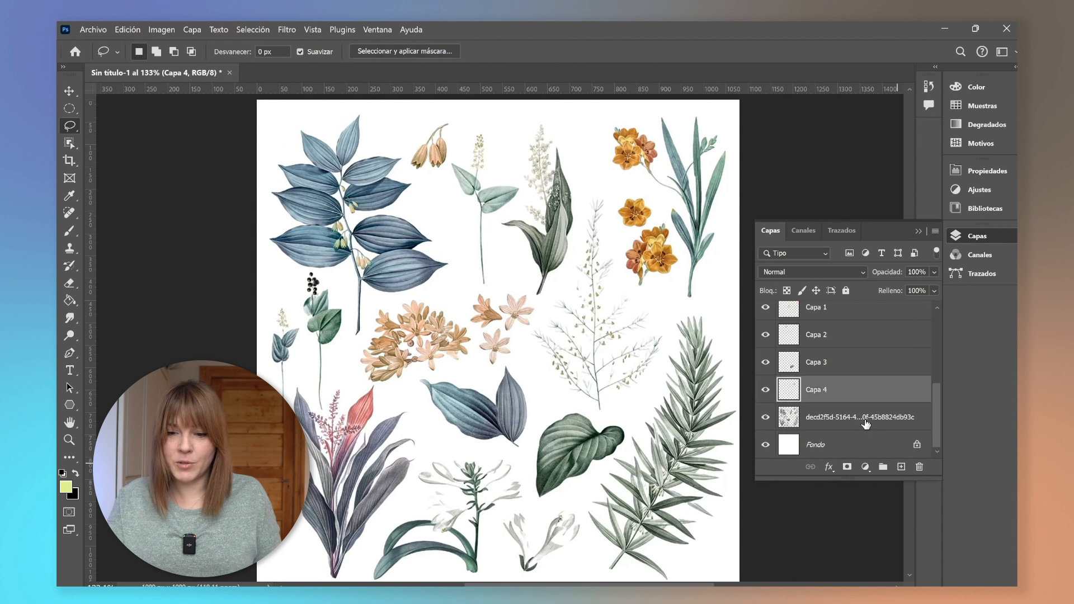
{"action": "left_click", "coordinate": [866, 423]}
{"action": "left_click_drag", "start_coordinate": [70, 125], "coordinate": [112, 138]}
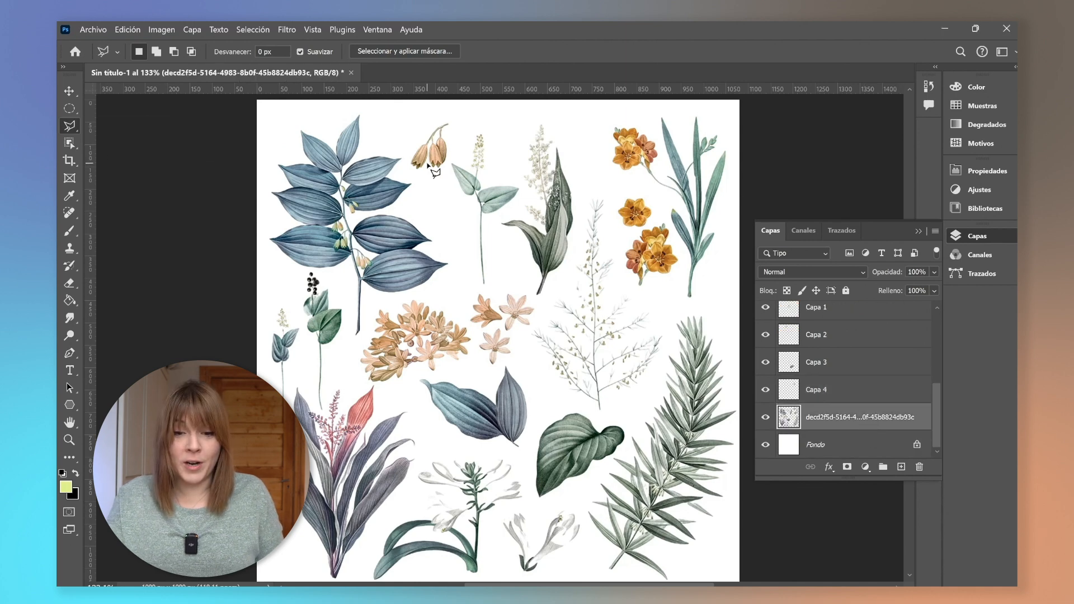
{"action": "left_click", "coordinate": [655, 218]}
{"action": "left_click", "coordinate": [624, 239]}
{"action": "left_click", "coordinate": [619, 261]}
{"action": "left_click", "coordinate": [639, 295]}
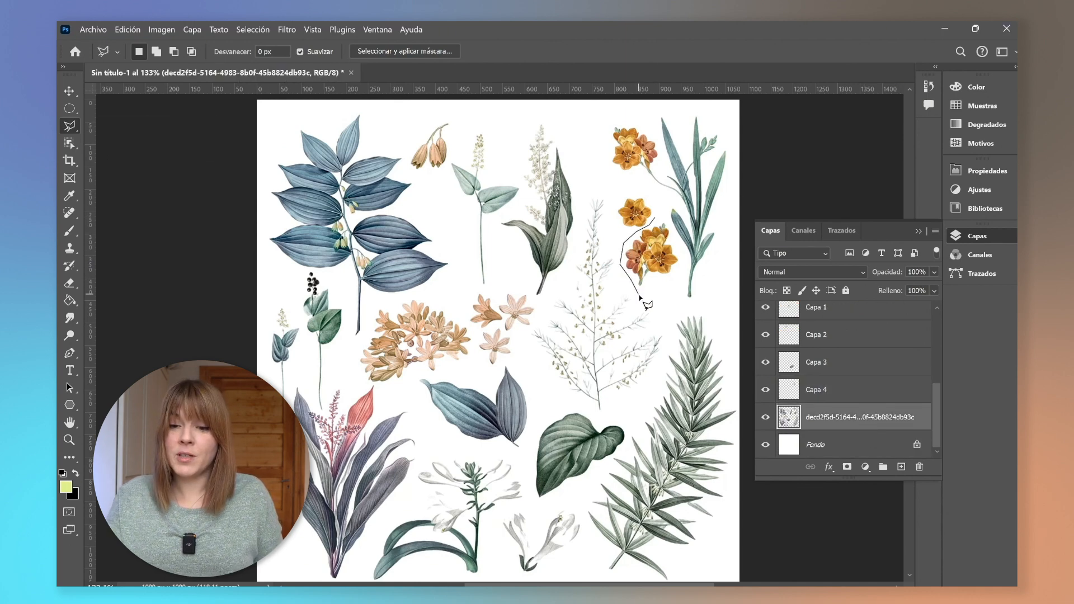
{"action": "left_click", "coordinate": [683, 268]}
{"action": "left_click", "coordinate": [680, 247]}
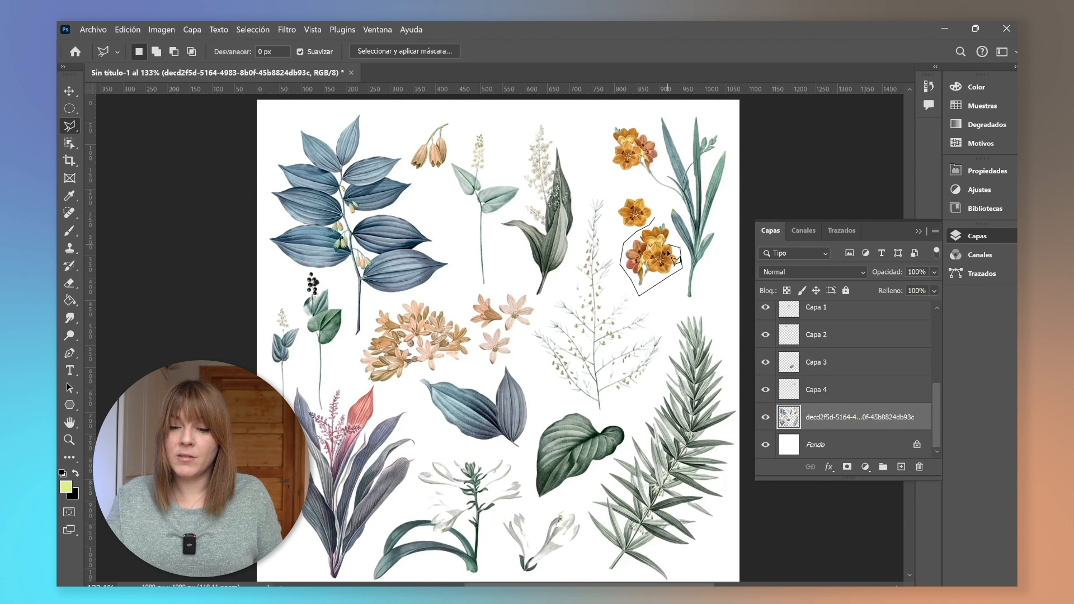
{"action": "left_click", "coordinate": [654, 217]}
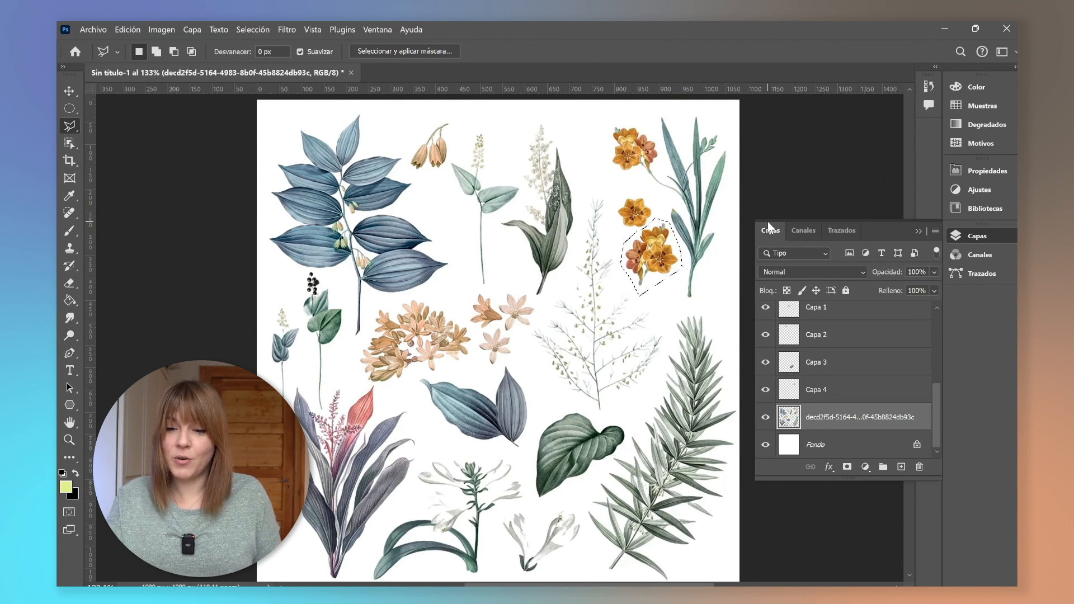
Cut the orange flower cluster onto a new layer and hide the botanical illustration layer.
{"action": "key", "text": "ctrl+x"}
{"action": "key", "text": "ctrl+v"}
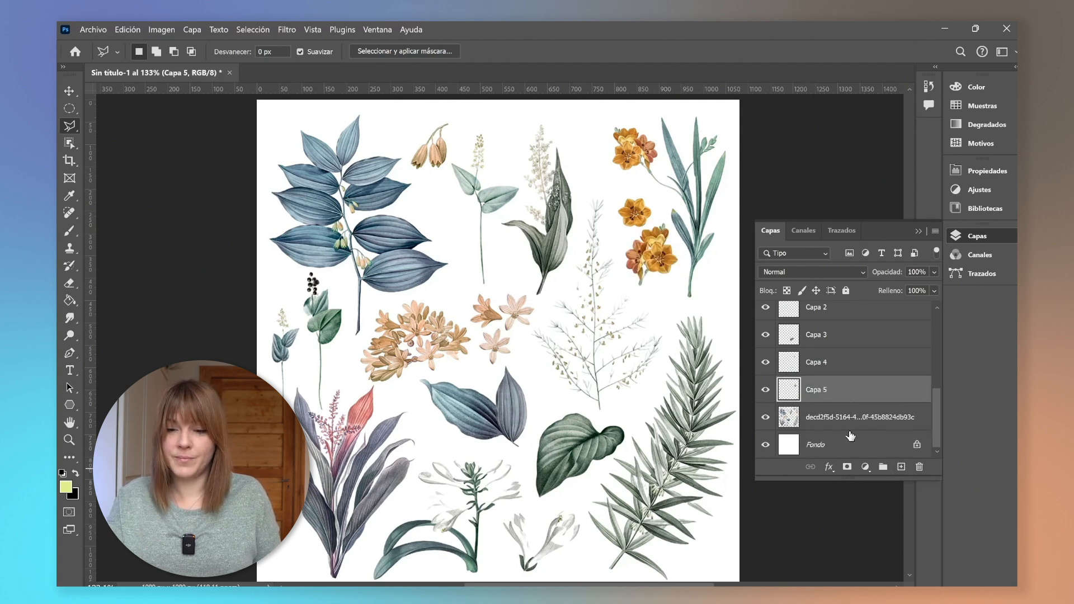
{"action": "left_click", "coordinate": [767, 417]}
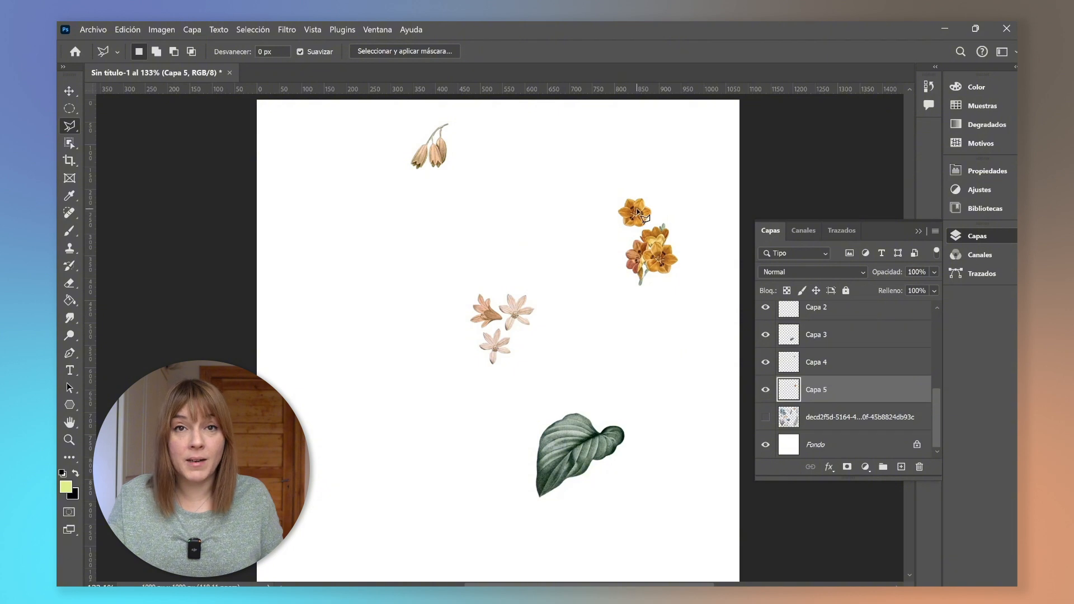
Gather the bell flowers, orange flowers, pink flowers and leaf closer together with the Move tool.
{"action": "key", "text": "v"}
{"action": "left_click_drag", "start_coordinate": [475, 236], "coordinate": [476, 235]}
{"action": "left_click_drag", "start_coordinate": [635, 215], "coordinate": [533, 259]}
{"action": "left_click_drag", "start_coordinate": [431, 156], "coordinate": [417, 248]}
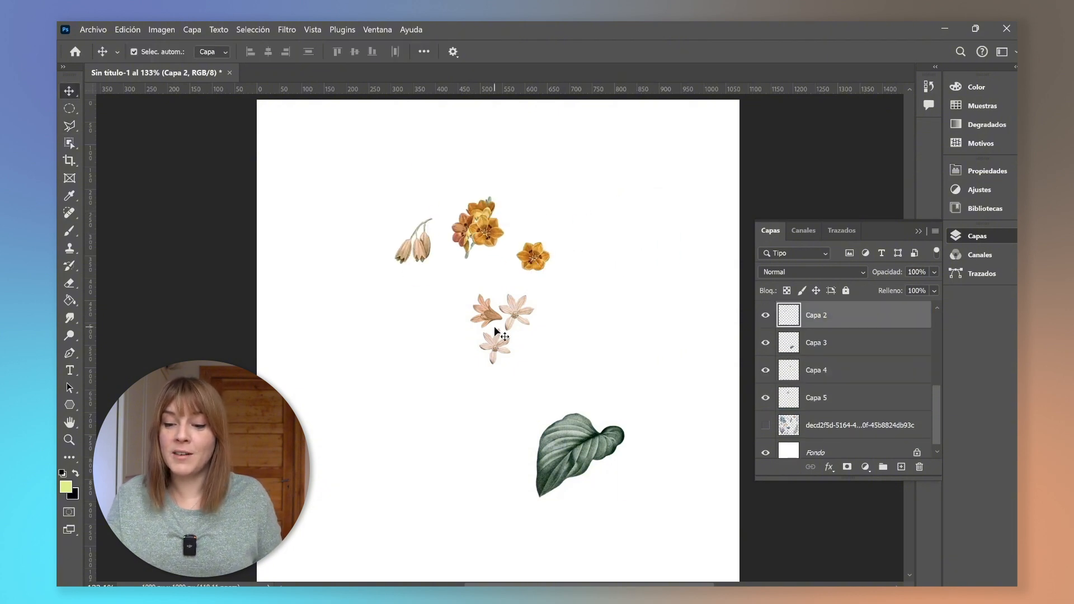
{"action": "left_click_drag", "start_coordinate": [496, 328], "coordinate": [401, 317]}
{"action": "left_click", "coordinate": [576, 448]}
{"action": "left_click_drag", "start_coordinate": [574, 446], "coordinate": [482, 336]}
Rename two of the cut-out layers Flores Blancas and Flores Blancas Rama.
{"action": "scroll", "coordinate": [820, 377], "scroll_direction": "up", "scroll_amount": 2}
{"action": "double_click", "coordinate": [821, 370]}
{"action": "type", "text": "Flores Blancas"}
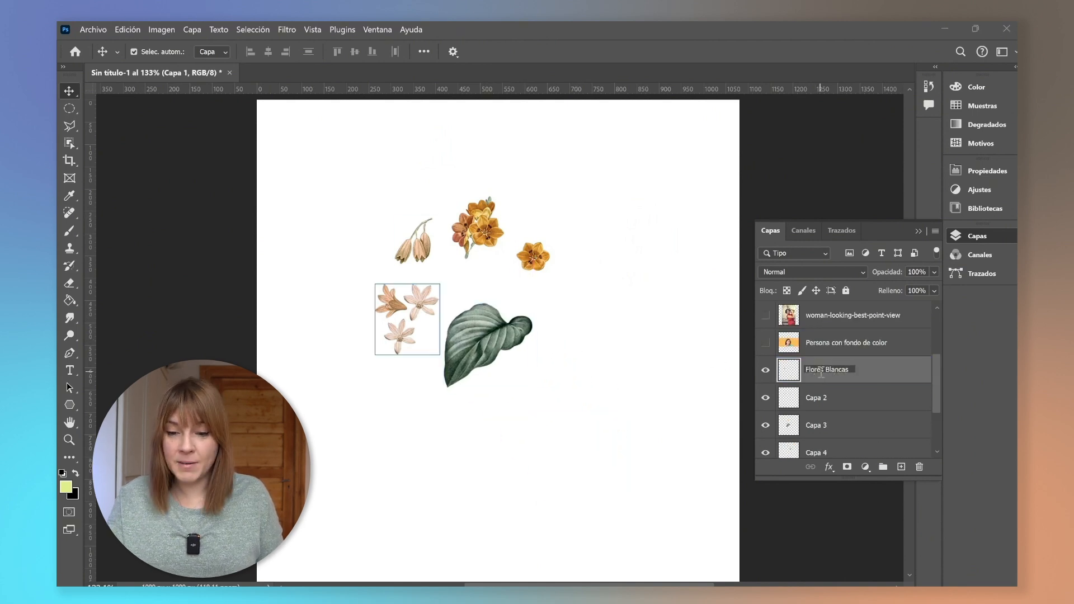
{"action": "double_click", "coordinate": [821, 398]}
{"action": "type", "text": "Flores Blancas Rama"}
Rename the next cut-out layers Hojs and Flor amarilla.
{"action": "double_click", "coordinate": [822, 427]}
{"action": "type", "text": "Hojs"}
{"action": "scroll", "coordinate": [822, 426], "scroll_direction": "down", "scroll_amount": 1}
{"action": "double_click", "coordinate": [822, 426]}
{"action": "type", "text": "Flor amarilla"}
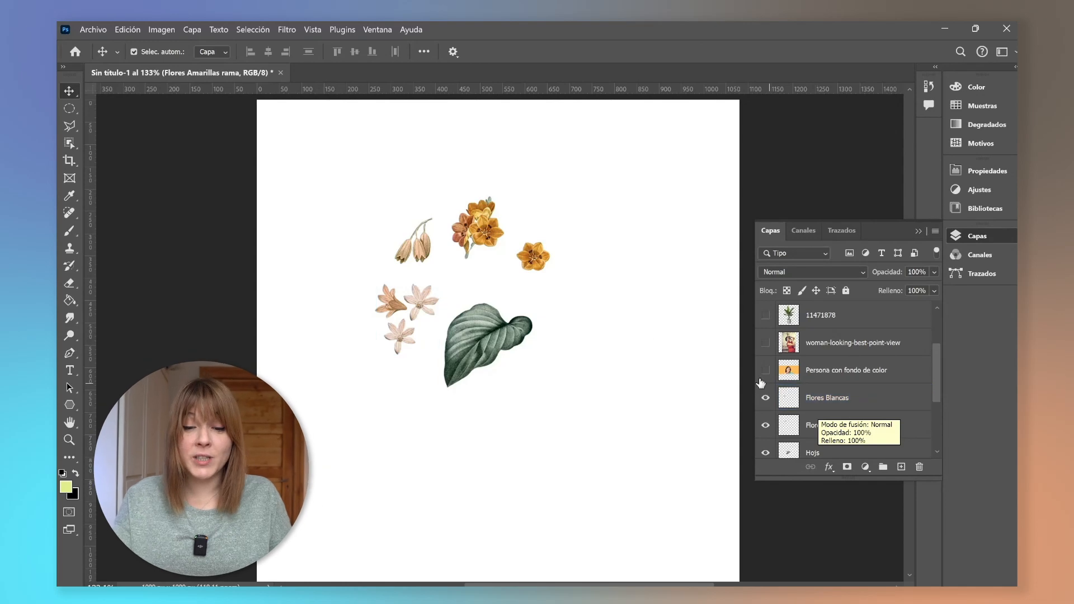
Hide the flower and leaf layers, and show and select the Persona con fondo de color layer.
{"action": "left_click", "coordinate": [70, 145]}
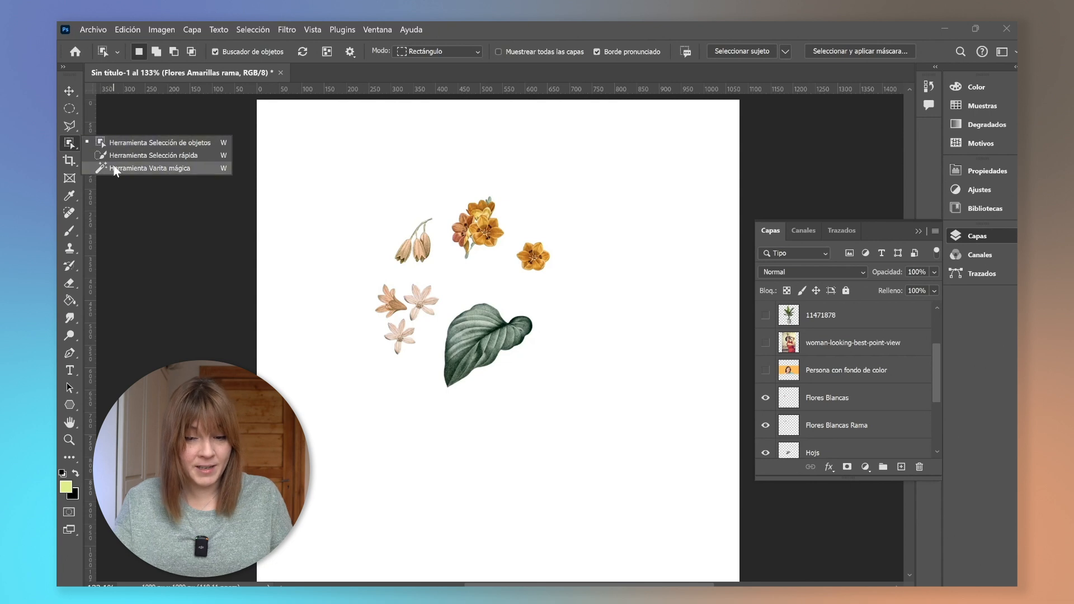
{"action": "left_click", "coordinate": [206, 168]}
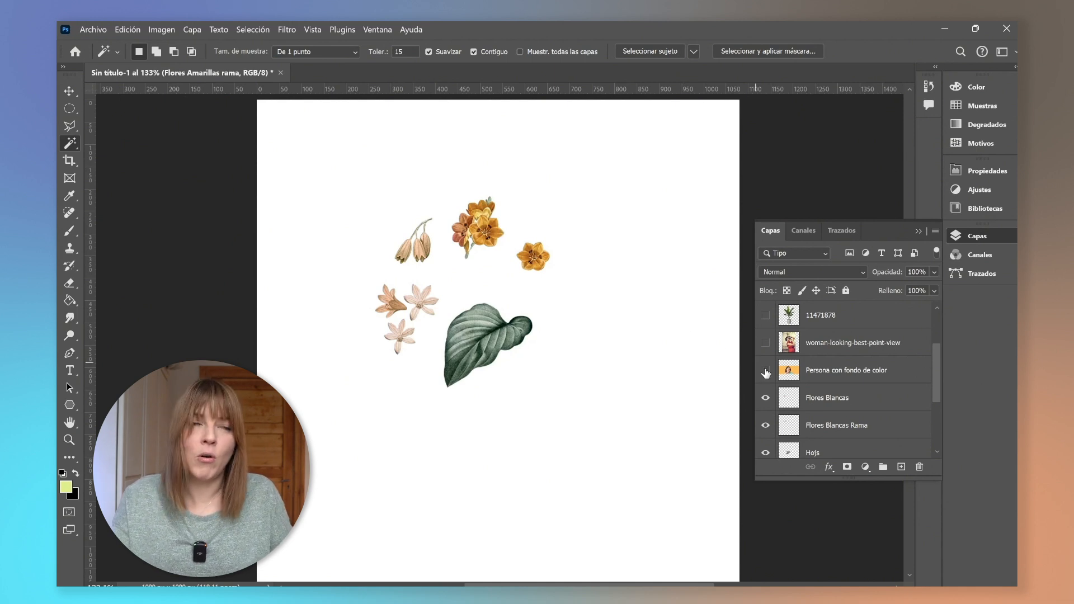
{"action": "scroll", "coordinate": [791, 395], "scroll_direction": "down", "scroll_amount": 1}
{"action": "left_click_drag", "start_coordinate": [772, 427], "coordinate": [770, 453]}
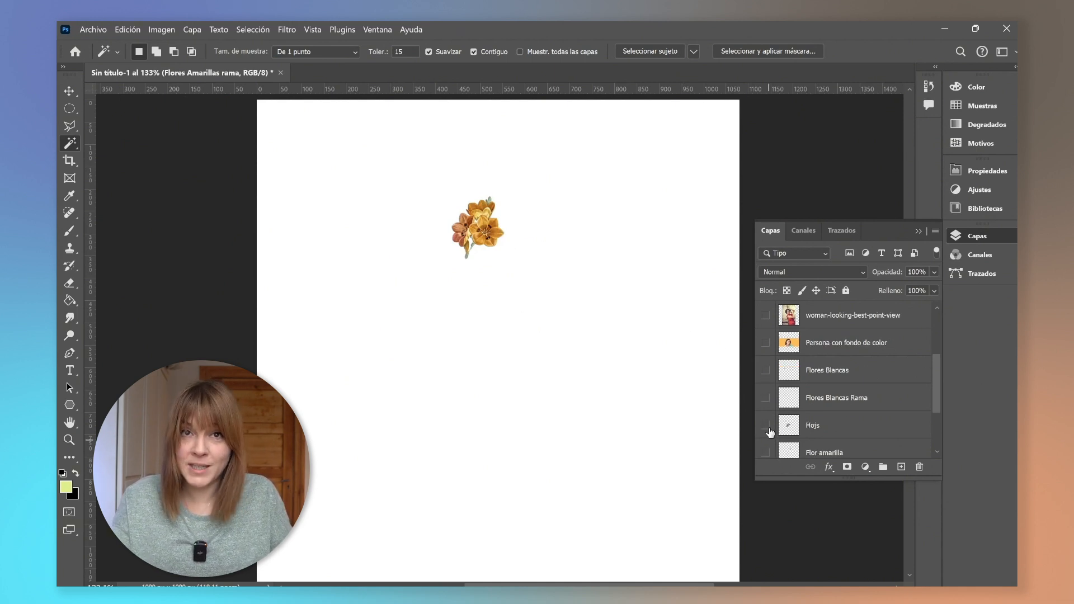
{"action": "scroll", "coordinate": [770, 431], "scroll_direction": "down", "scroll_amount": 1}
{"action": "left_click", "coordinate": [766, 451]}
{"action": "left_click", "coordinate": [765, 316]}
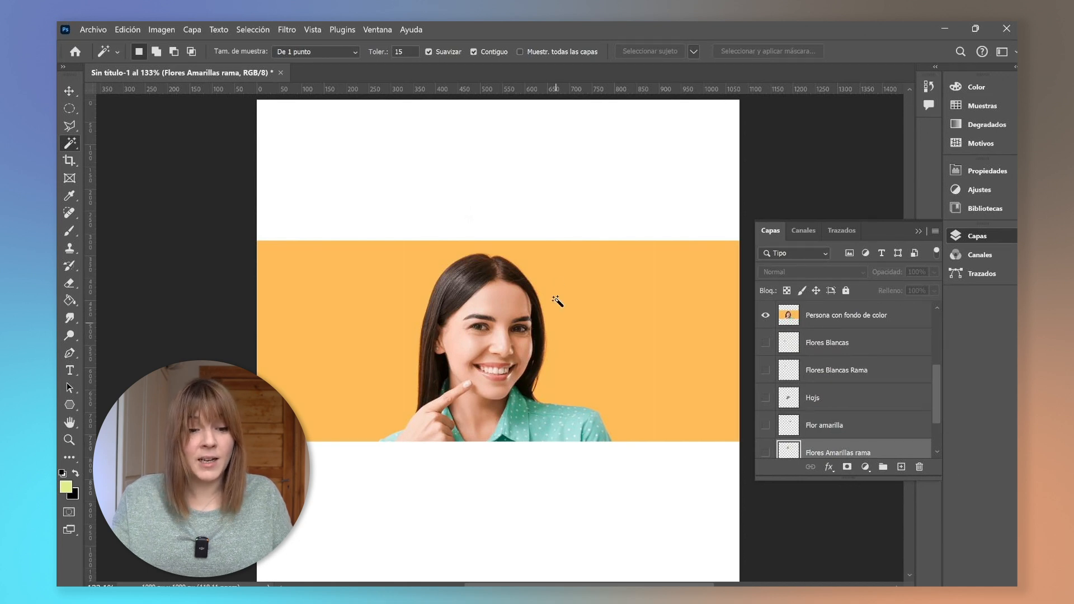
{"action": "left_click", "coordinate": [868, 314]}
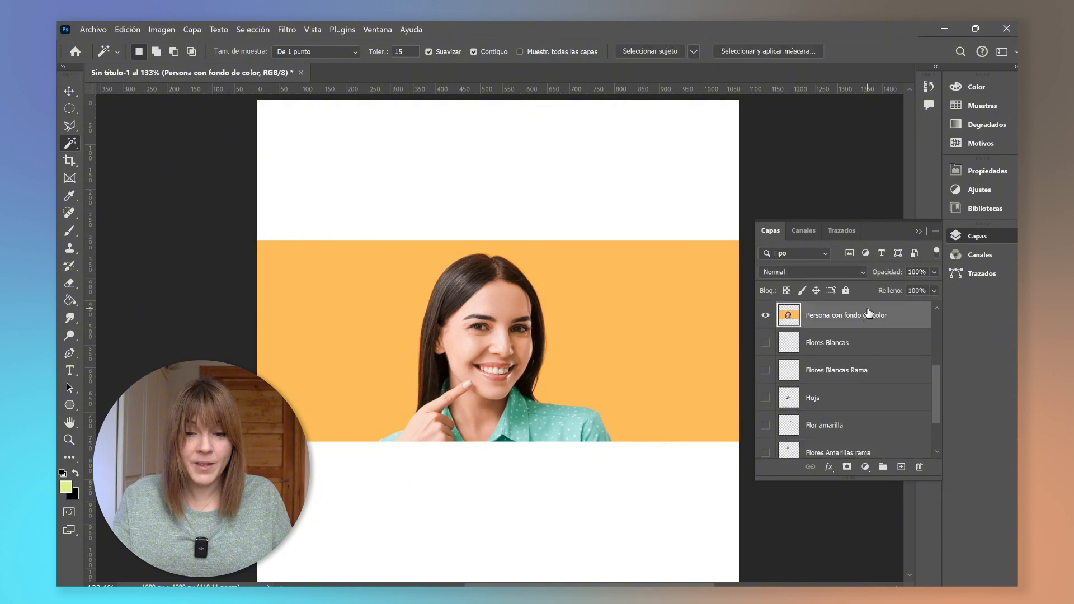
Select the orange background with the Magic Wand, delete it, deselect and zoom in to inspect the result.
{"action": "left_click", "coordinate": [352, 322]}
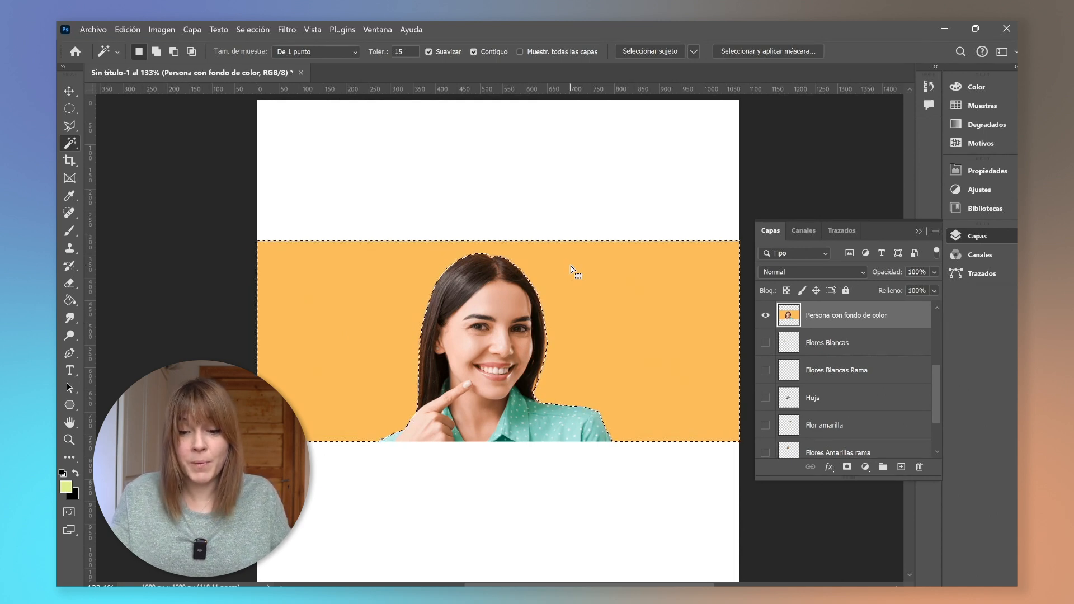
{"action": "key", "text": "Delete"}
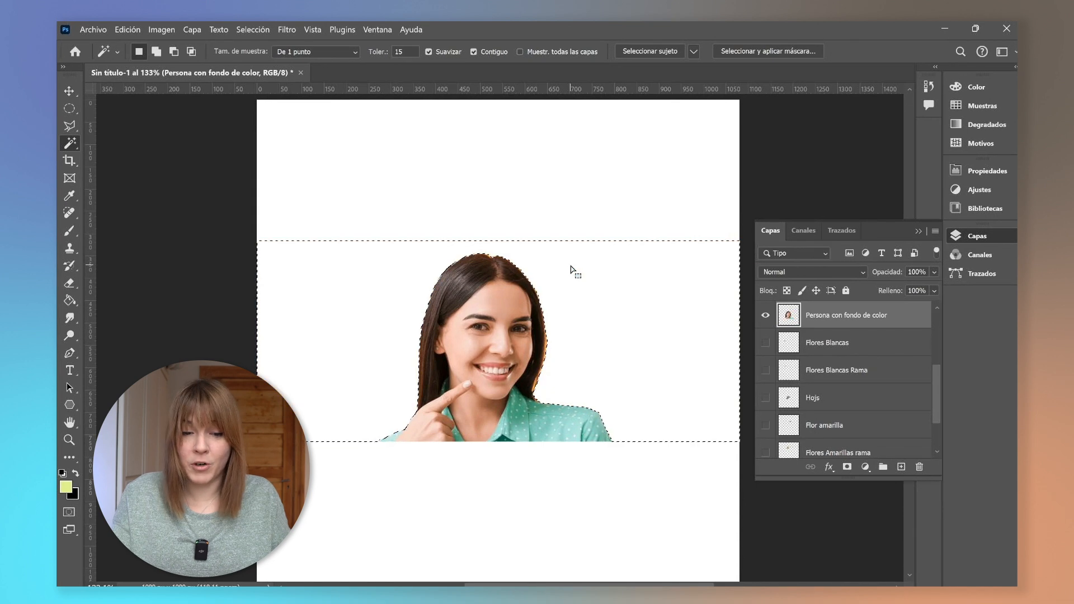
{"action": "key", "text": "v"}
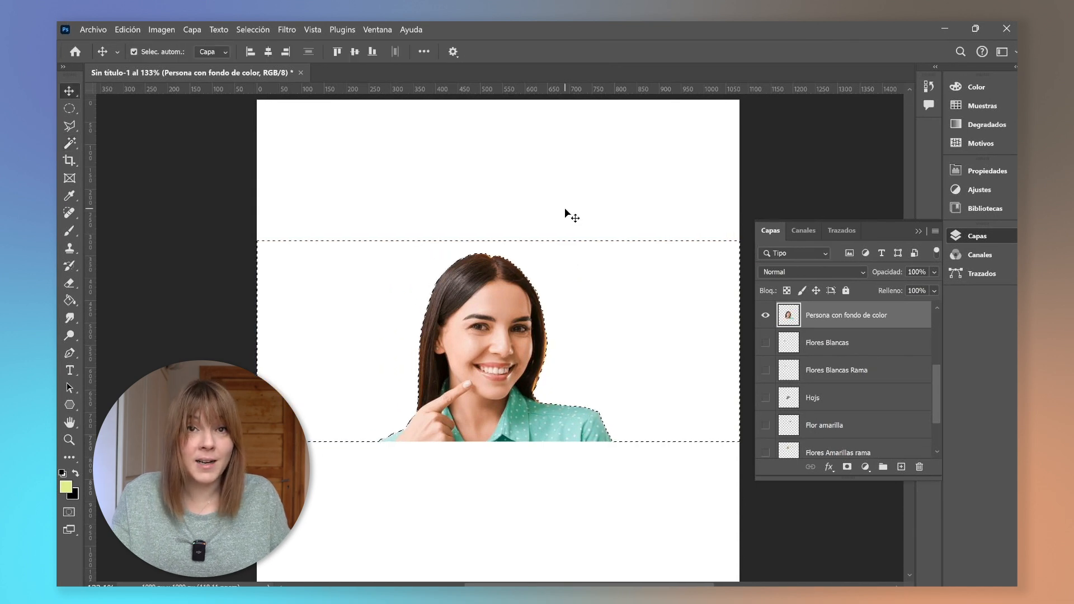
{"action": "key", "text": "ctrl+d"}
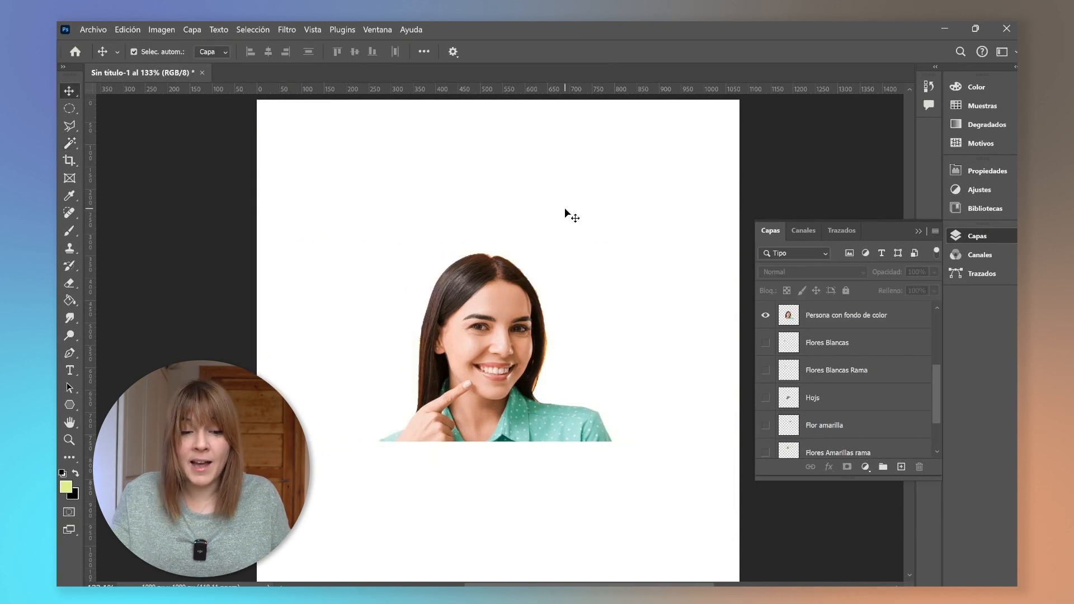
{"action": "left_click", "coordinate": [464, 288]}
{"action": "scroll", "coordinate": [480, 350], "scroll_direction": "up", "scroll_amount": 3}
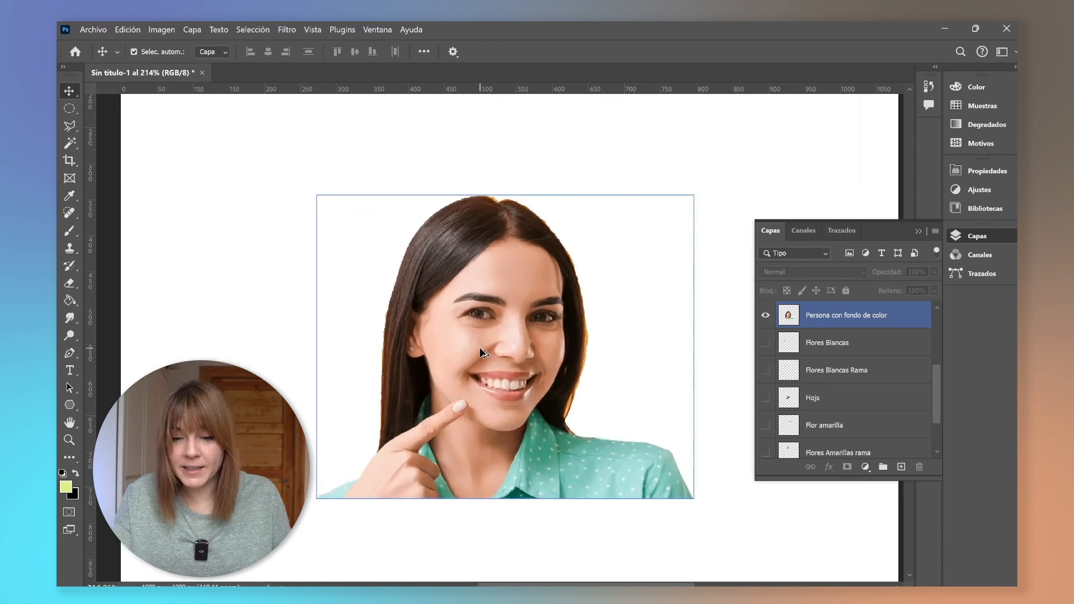
{"action": "scroll", "coordinate": [481, 346], "scroll_direction": "down", "scroll_amount": 3}
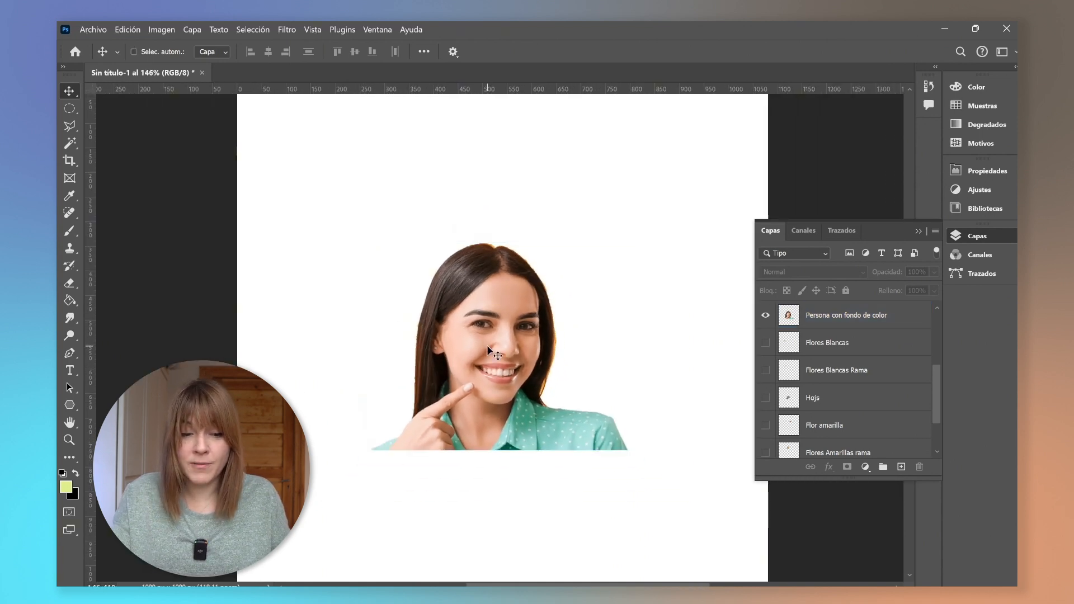
Undo the background deletion and deselect.
{"action": "key", "text": "ctrl+z"}
{"action": "key", "text": "ctrl+z"}
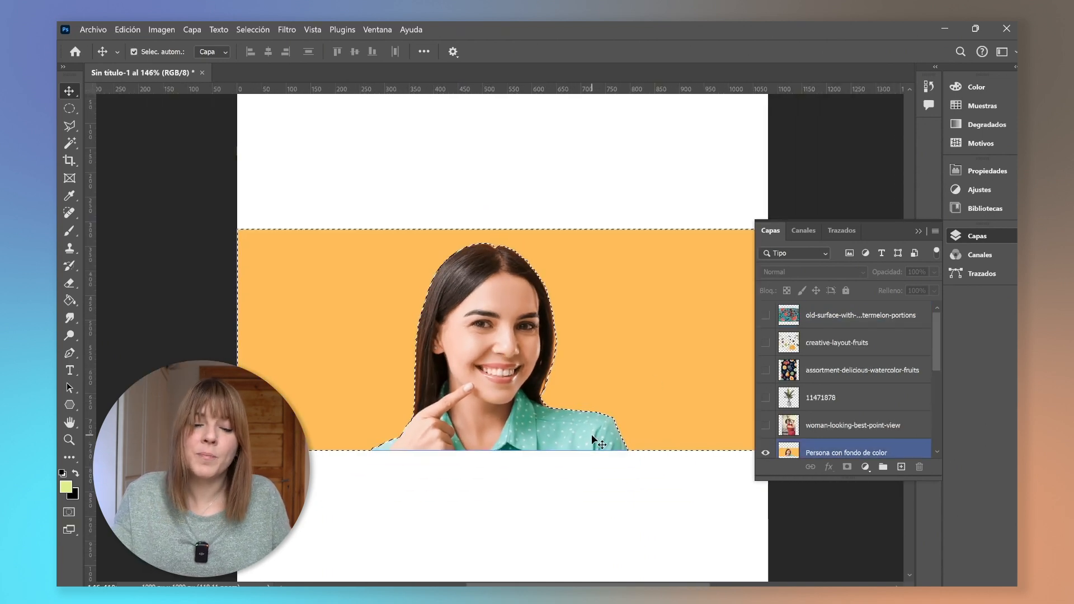
{"action": "key", "text": "ctrl+d"}
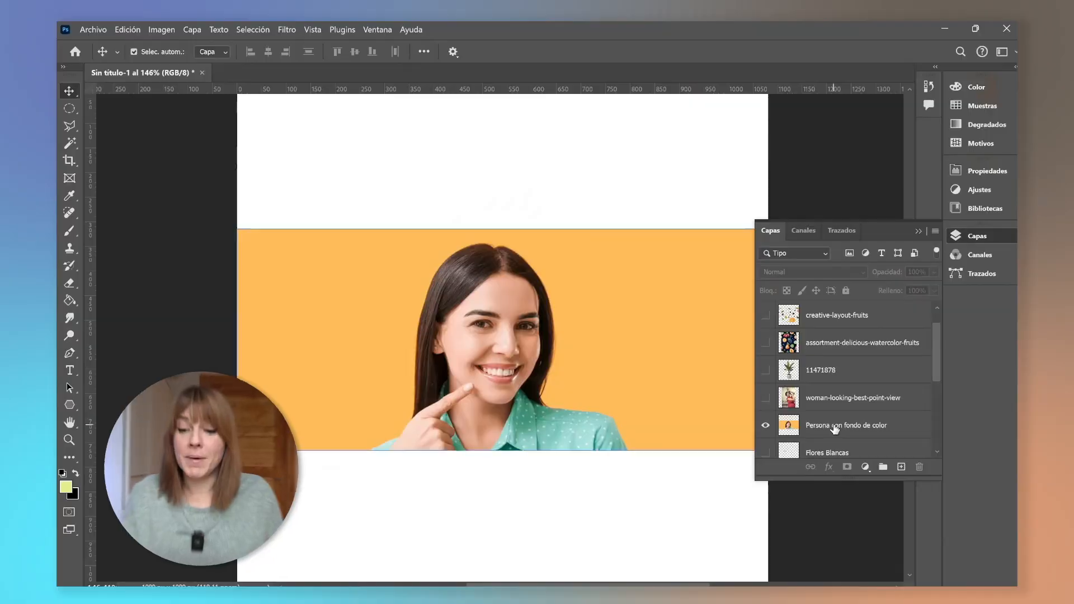
Duplicate the Persona con fondo de color layer and move the two copies apart, one above the other.
{"action": "left_click_drag", "start_coordinate": [808, 426], "coordinate": [902, 467]}
{"action": "left_click", "coordinate": [766, 371]}
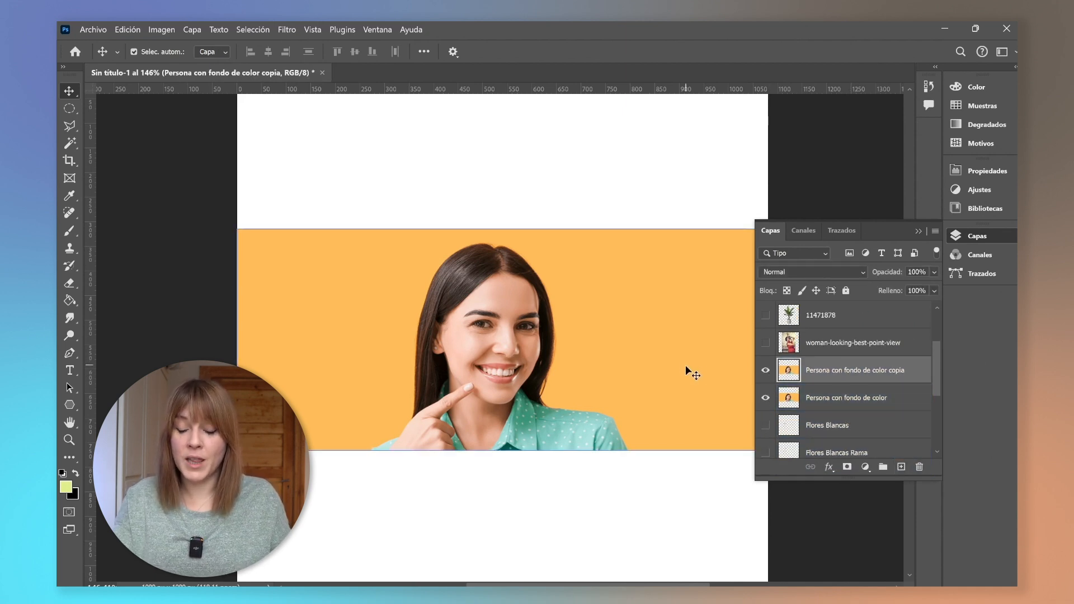
{"action": "left_click_drag", "start_coordinate": [686, 366], "coordinate": [674, 237]}
{"action": "left_click_drag", "start_coordinate": [657, 402], "coordinate": [642, 487]}
{"action": "scroll", "coordinate": [540, 384], "scroll_direction": "up", "scroll_amount": 2}
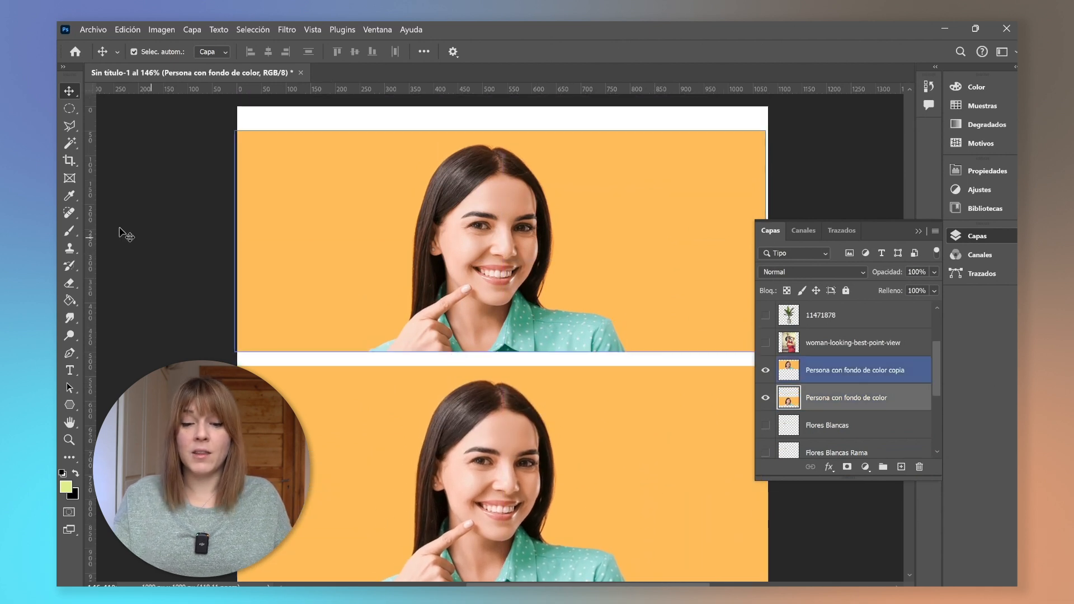
Select the orange background of the copy layer with the Magic Wand.
{"action": "key", "text": "w"}
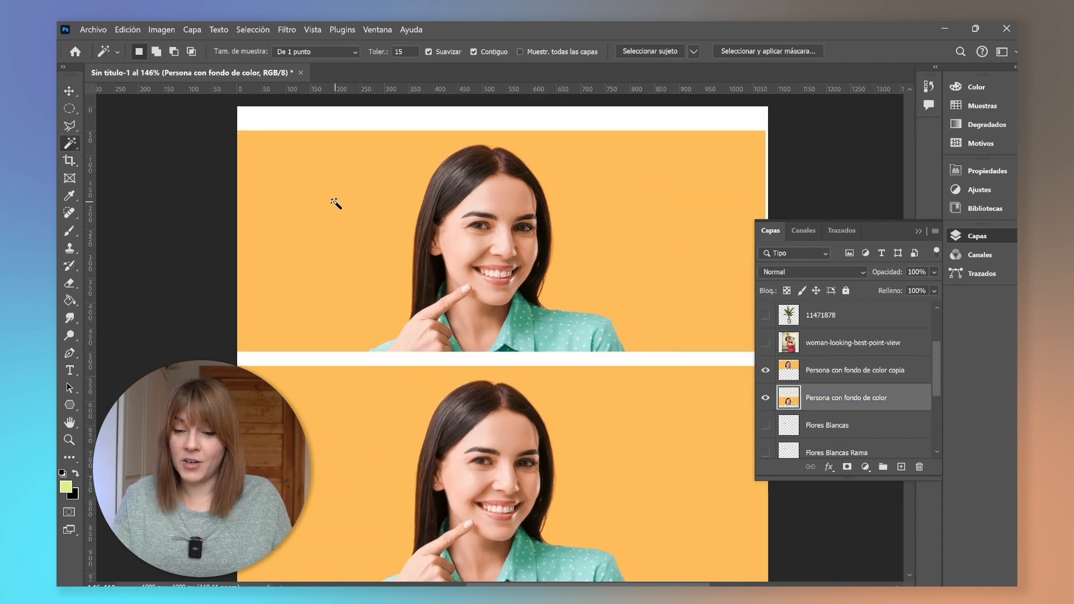
{"action": "left_click", "coordinate": [336, 208]}
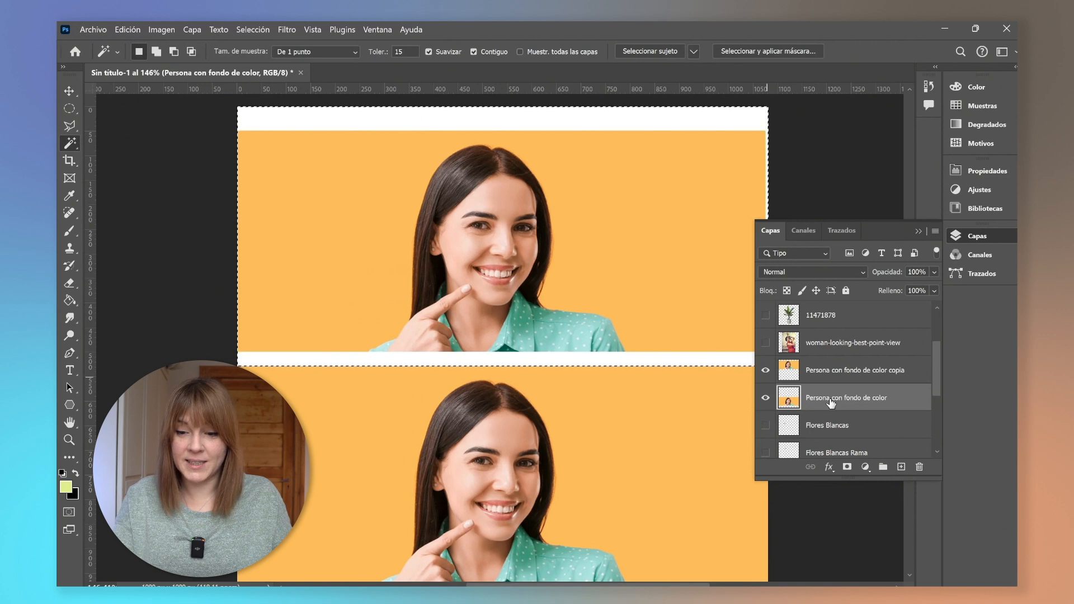
{"action": "left_click", "coordinate": [830, 372]}
{"action": "key", "text": "ctrl+d"}
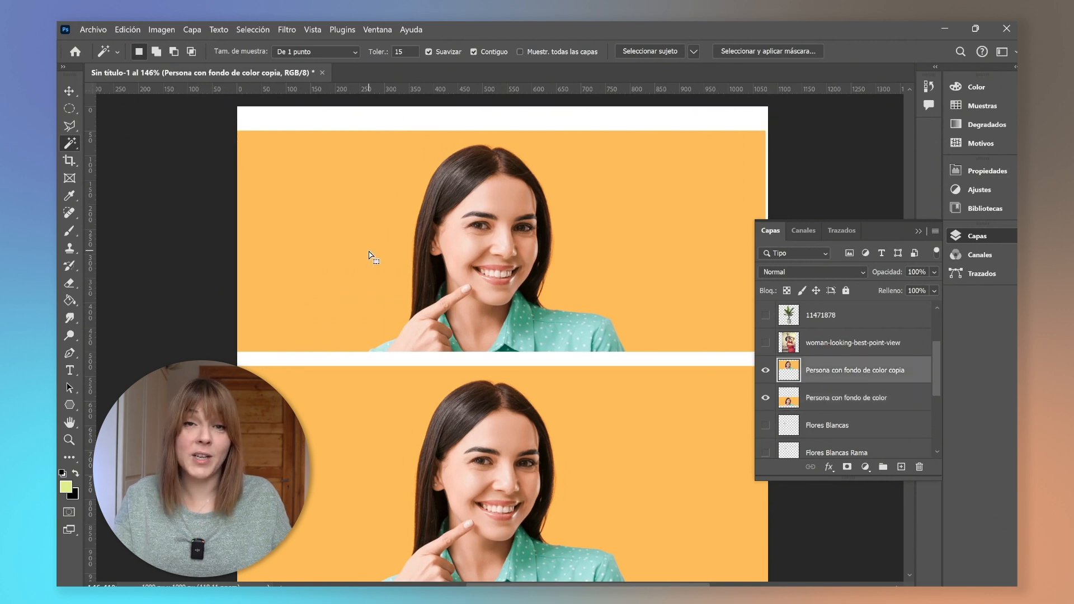
{"action": "left_click", "coordinate": [368, 250]}
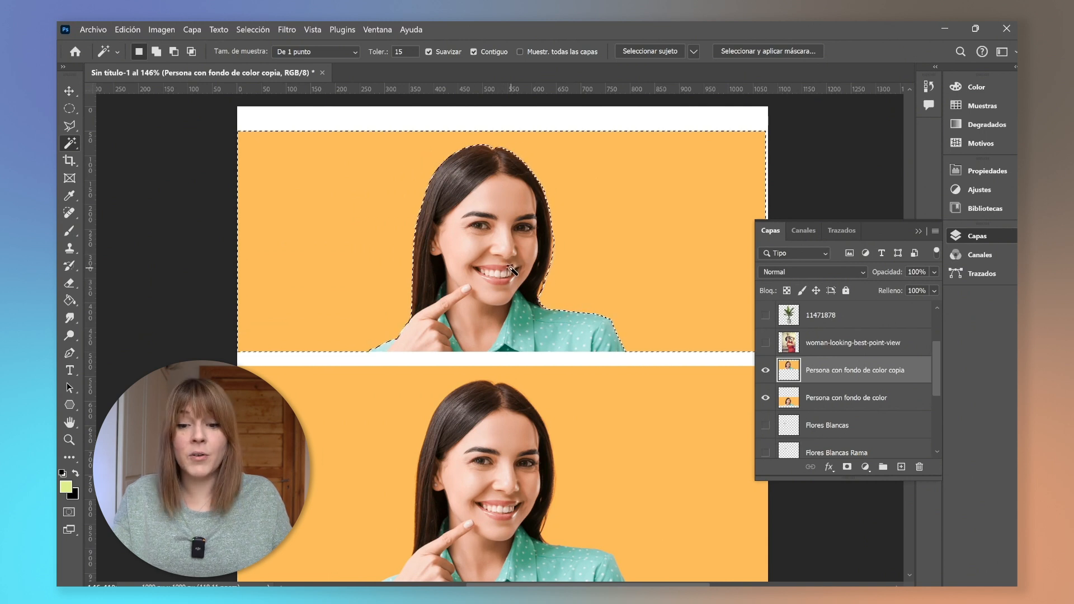
Delete the selected orange background from the copy layer.
{"action": "key", "text": "Delete"}
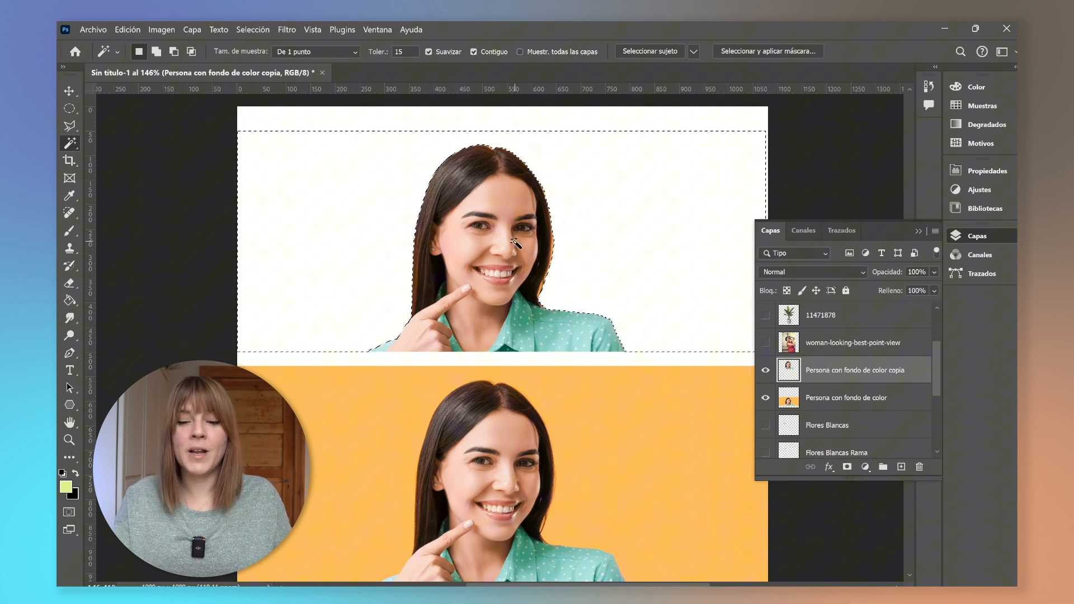
On the Persona con fondo de color layer, select the woman with the Object Selection tool, invert the selection and delete the background.
{"action": "left_click", "coordinate": [832, 405]}
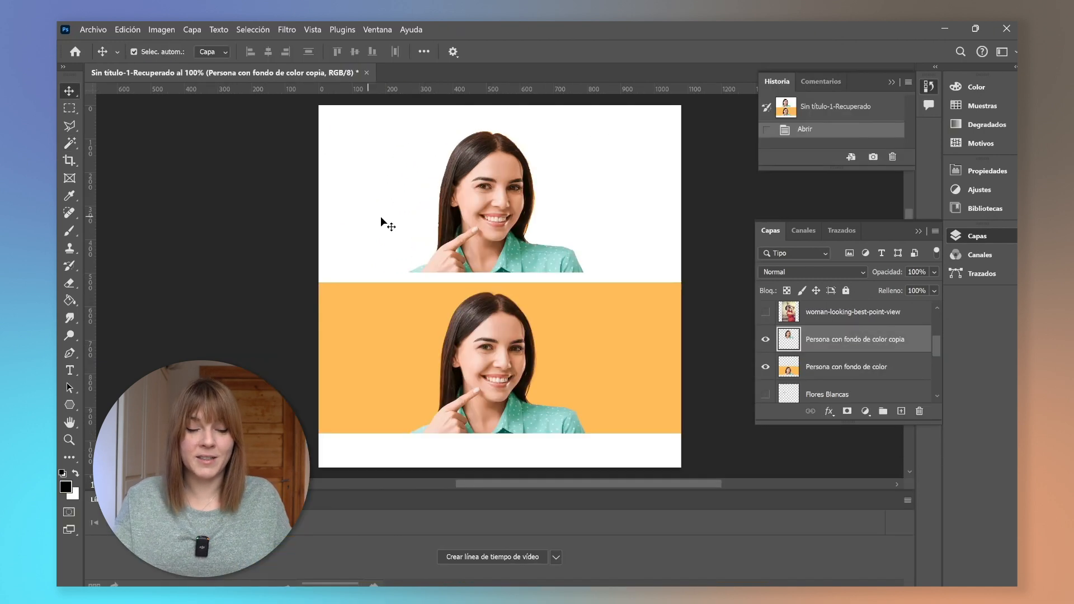
{"action": "left_click", "coordinate": [69, 147]}
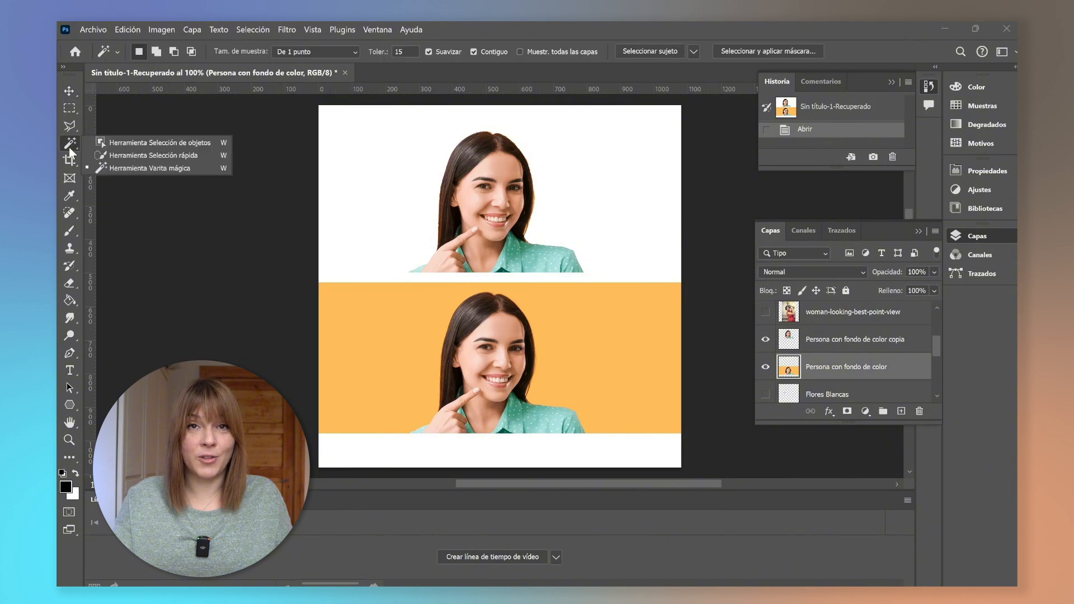
{"action": "left_click", "coordinate": [116, 144]}
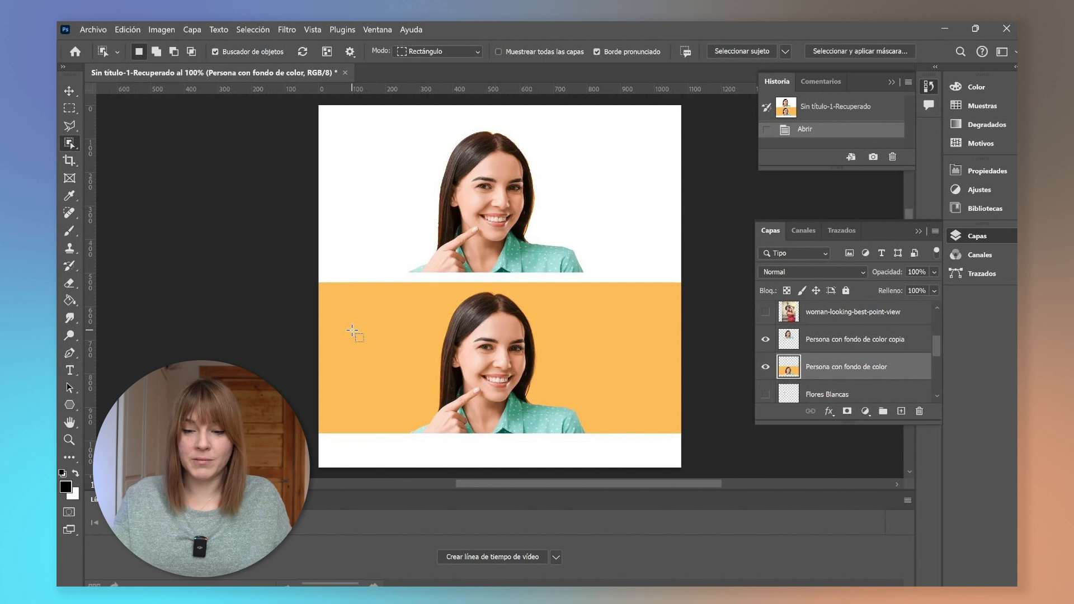
{"action": "left_click", "coordinate": [478, 360]}
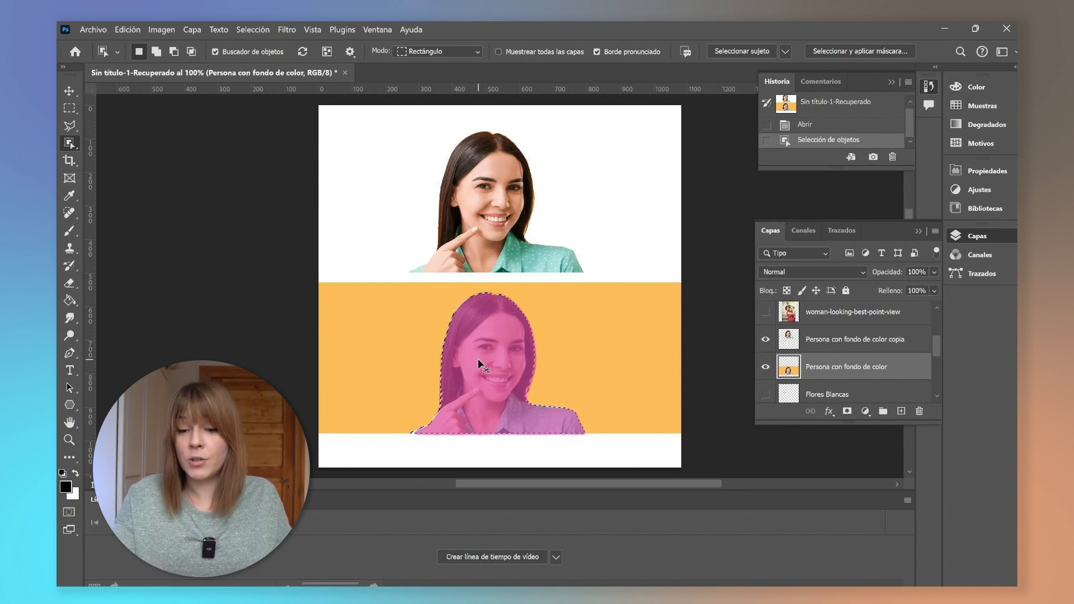
{"action": "key", "text": "ctrl+shift+i"}
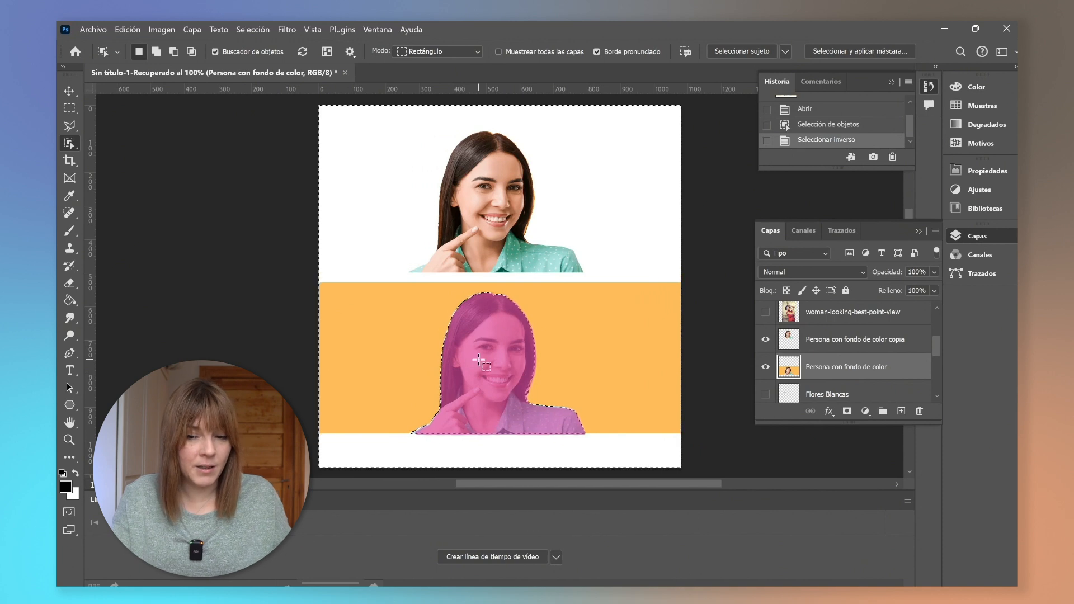
{"action": "key", "text": "Delete"}
Deselect and move the two cut-out portraits so they sit side by side.
{"action": "key", "text": "v"}
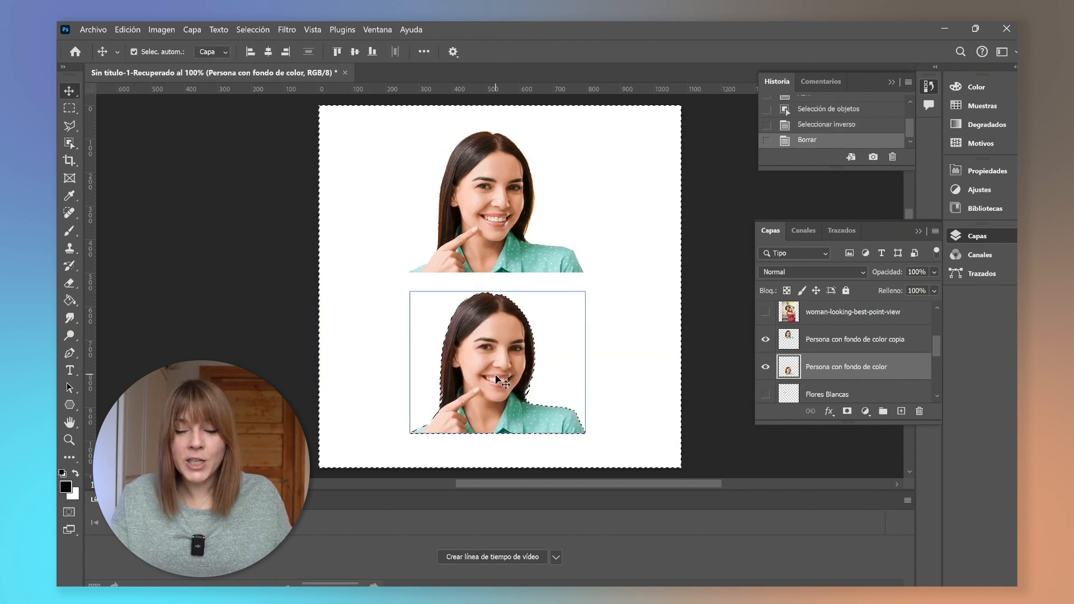
{"action": "left_click_drag", "start_coordinate": [496, 376], "coordinate": [501, 377]}
{"action": "key", "text": "ctrl+d"}
{"action": "left_click_drag", "start_coordinate": [478, 231], "coordinate": [387, 257]}
{"action": "left_click_drag", "start_coordinate": [470, 368], "coordinate": [534, 231]}
Zoom in to inspect the portraits' cut-out edges and collapse the floating History and Layers panels.
{"action": "scroll", "coordinate": [505, 199], "scroll_direction": "up", "scroll_amount": 5}
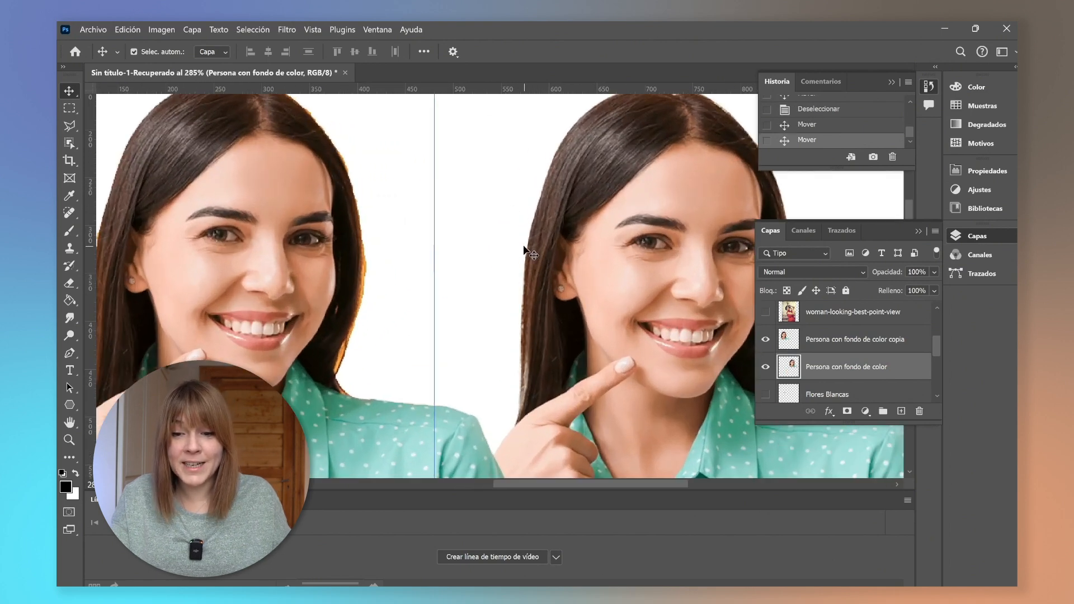
{"action": "left_click", "coordinate": [917, 231]}
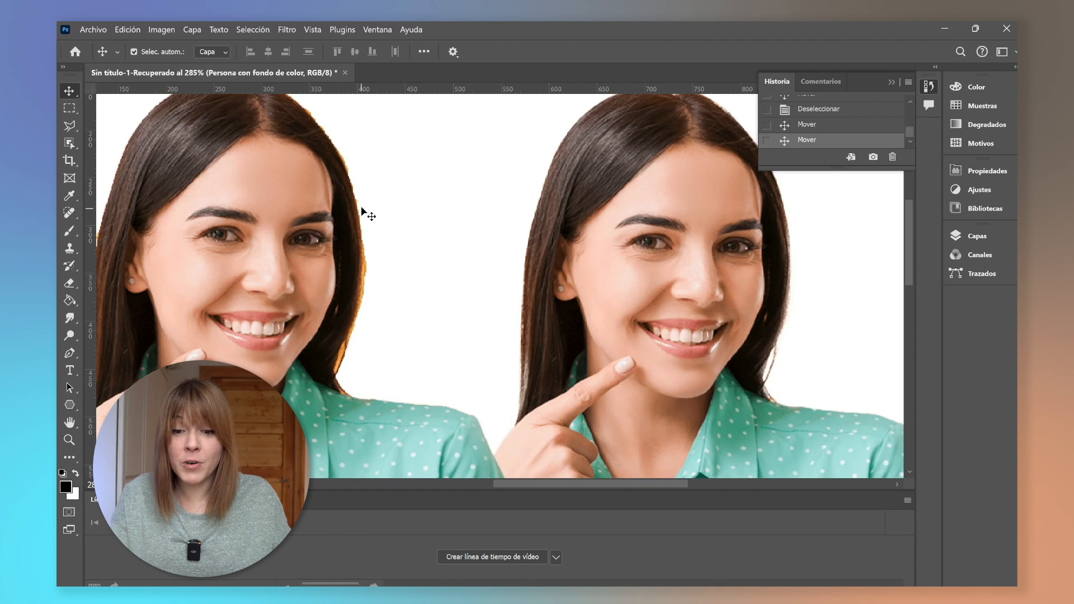
{"action": "left_click", "coordinate": [891, 82]}
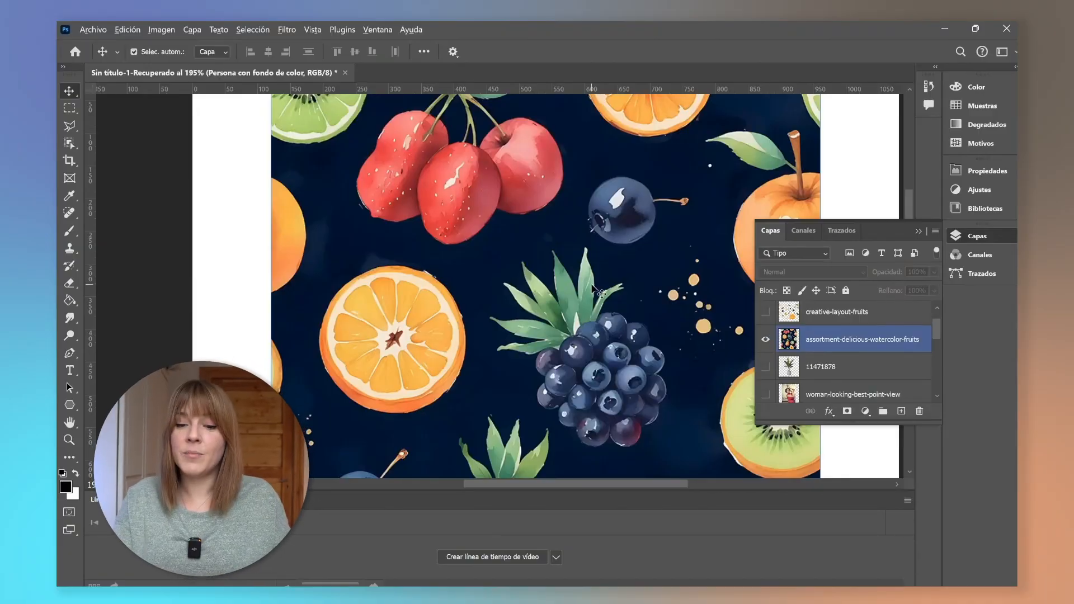
Select the navy background of the assortment-delicious-watercolor-fruits layer with the Magic Wand.
{"action": "scroll", "coordinate": [592, 290], "scroll_direction": "down", "scroll_amount": 6}
{"action": "scroll", "coordinate": [592, 290], "scroll_direction": "down", "scroll_amount": 3}
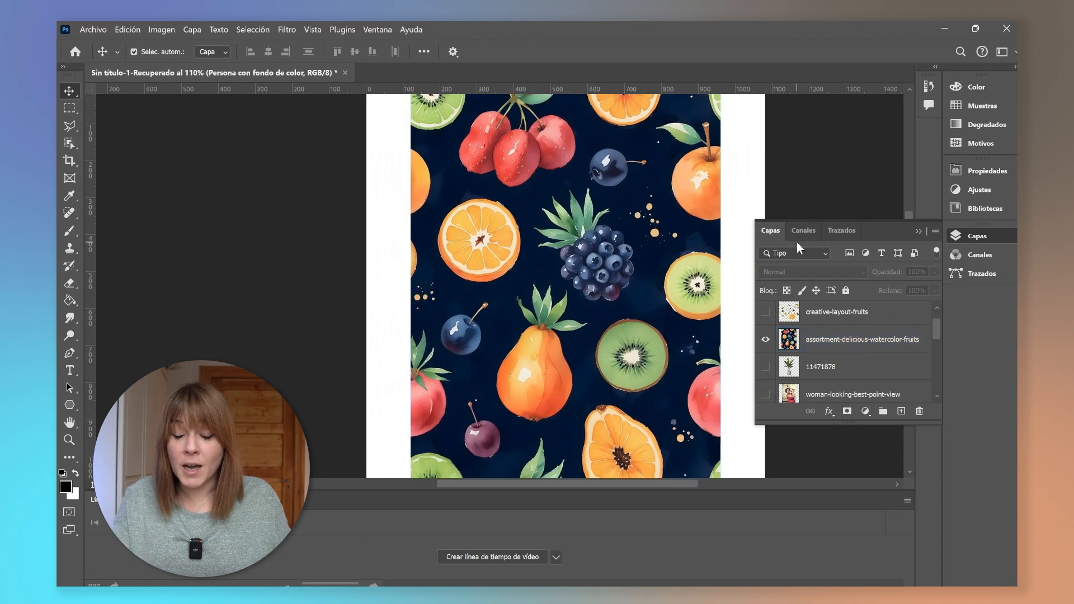
{"action": "left_click_drag", "start_coordinate": [611, 486], "coordinate": [631, 491]}
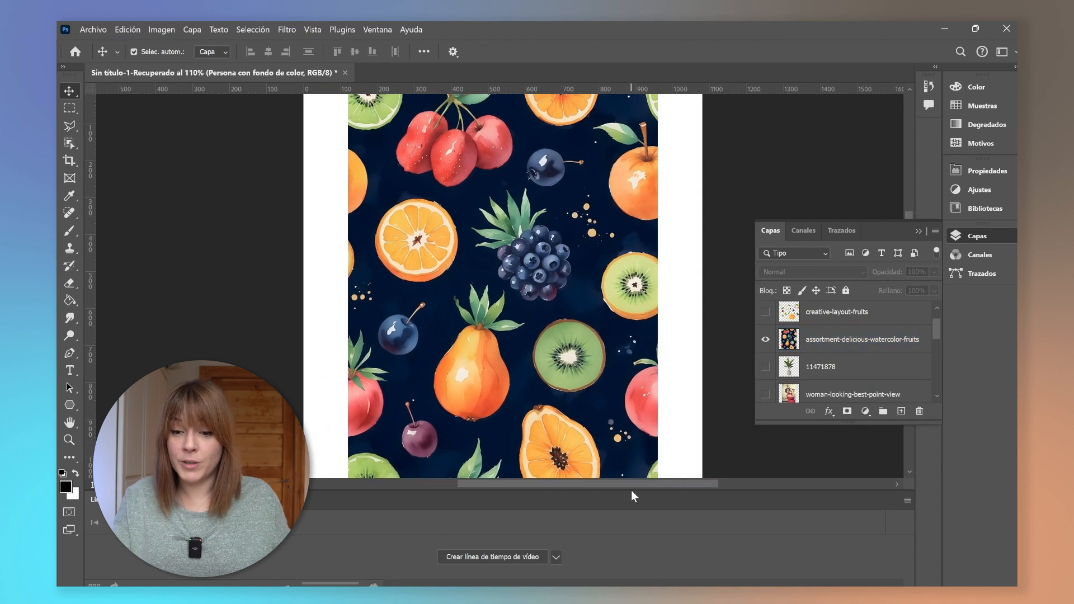
{"action": "scroll", "coordinate": [640, 404], "scroll_direction": "up", "scroll_amount": 1}
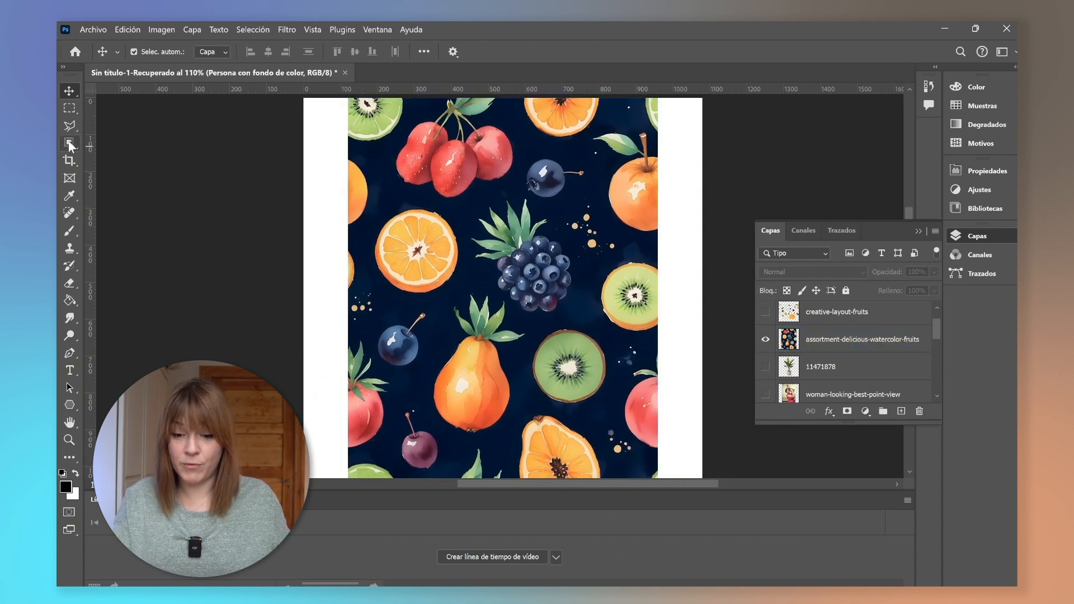
{"action": "left_click", "coordinate": [69, 145]}
{"action": "right_click", "coordinate": [69, 146]}
{"action": "left_click", "coordinate": [98, 169]}
{"action": "left_click", "coordinate": [436, 308]}
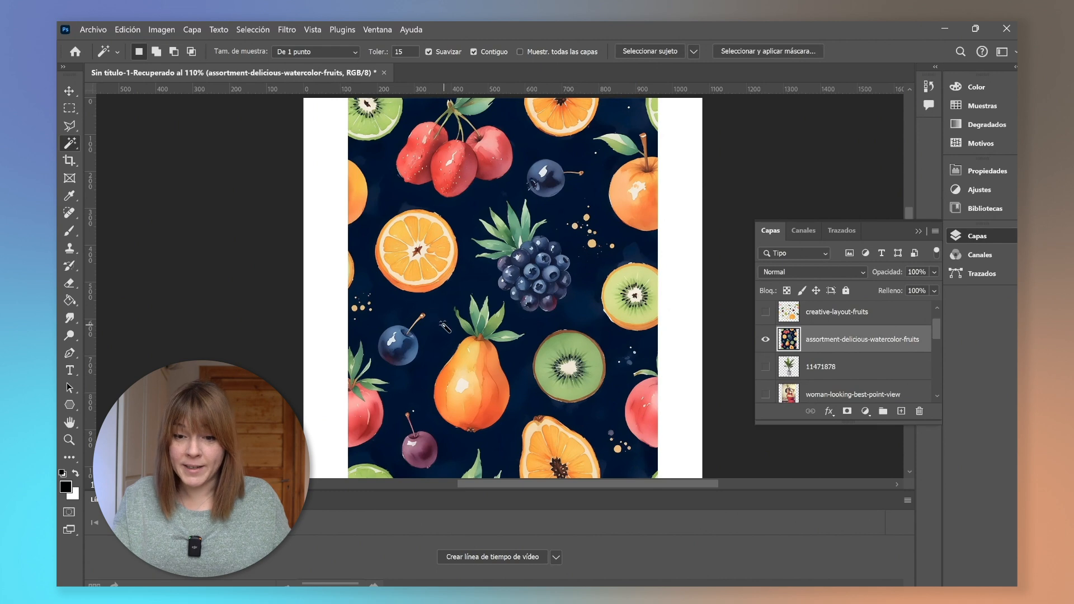
{"action": "left_click", "coordinate": [442, 324]}
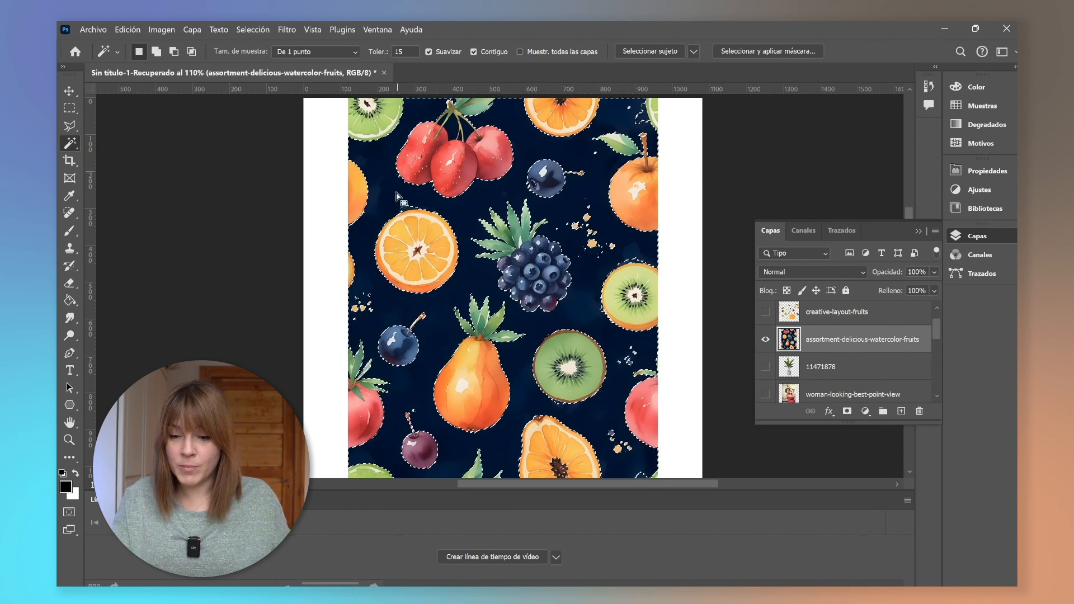
Inspect the background selection around the fruits at closer zoom, reselect it and deselect.
{"action": "scroll", "coordinate": [530, 336], "scroll_direction": "down", "scroll_amount": 3}
{"action": "scroll", "coordinate": [598, 410], "scroll_direction": "up", "scroll_amount": 4}
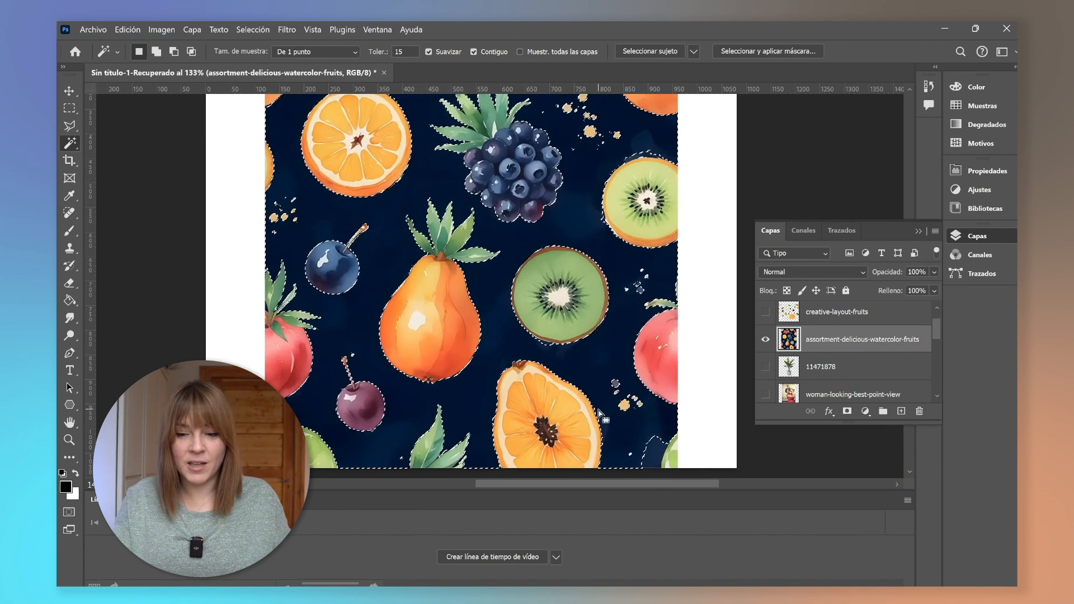
{"action": "left_click", "coordinate": [659, 457], "text": "shift"}
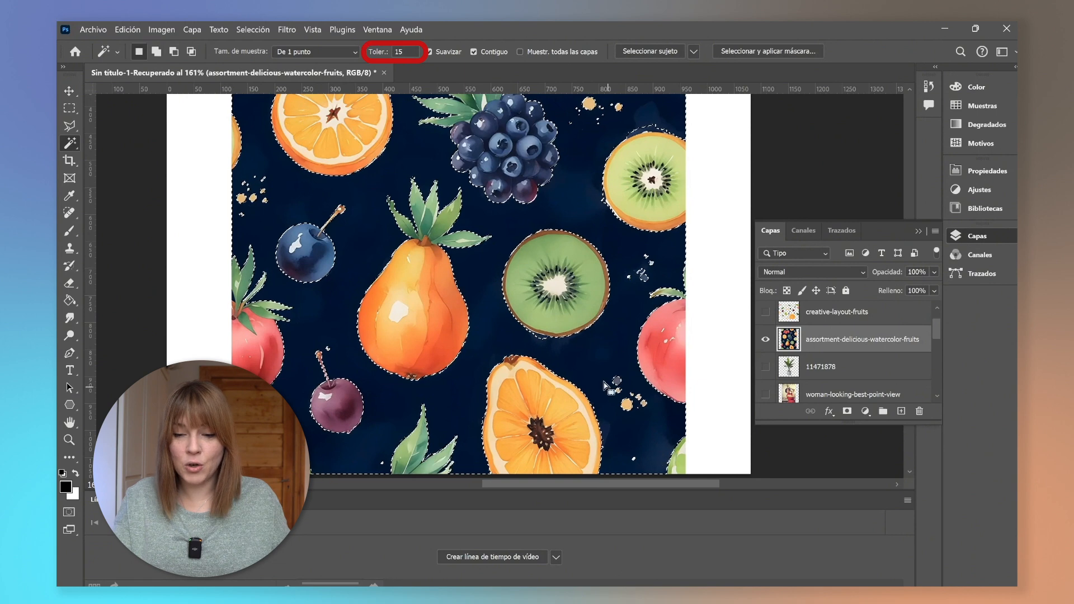
{"action": "scroll", "coordinate": [546, 349], "scroll_direction": "up", "scroll_amount": 4}
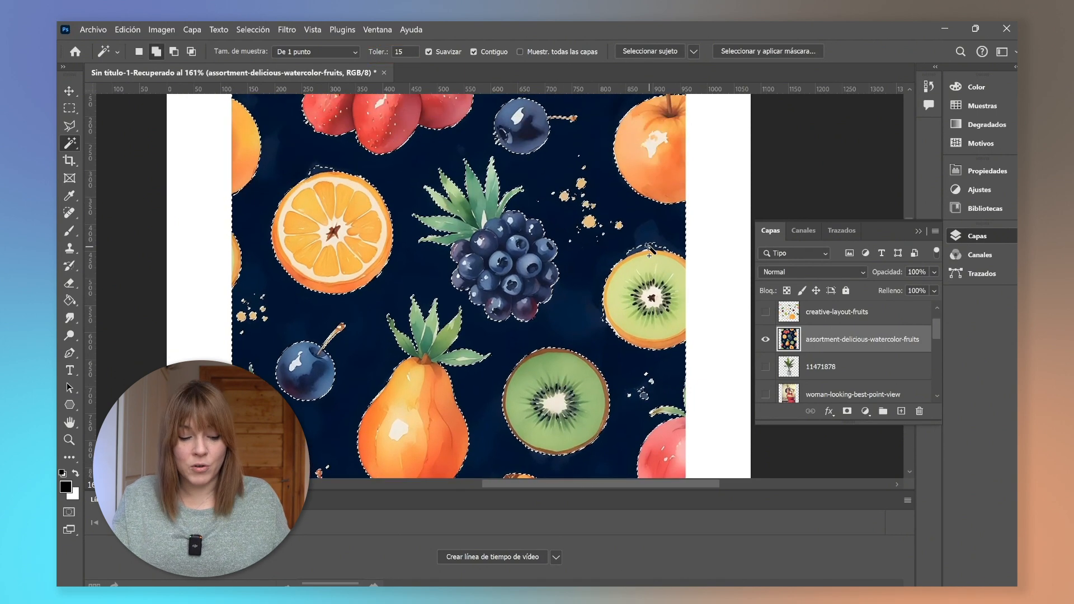
{"action": "scroll", "coordinate": [336, 275], "scroll_direction": "up", "scroll_amount": 4}
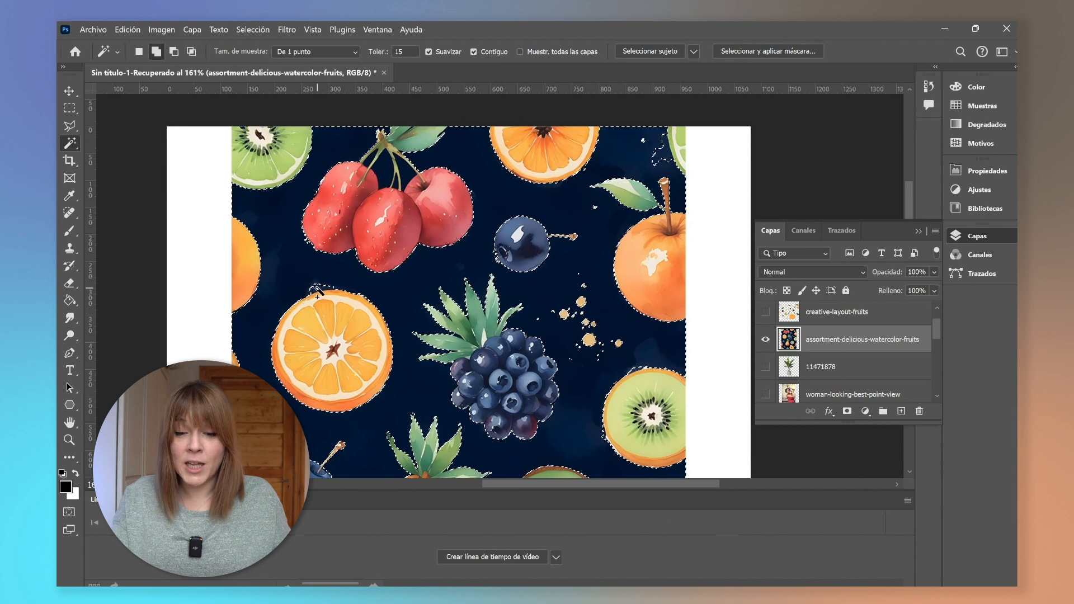
{"action": "left_click", "coordinate": [406, 171], "text": "shift"}
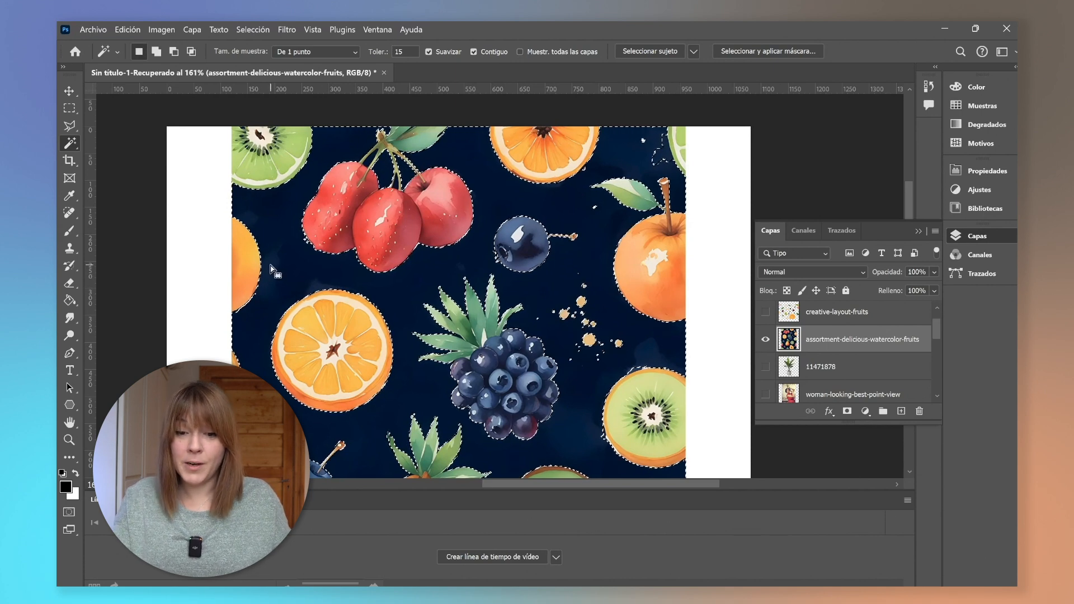
{"action": "key", "text": "ctrl+d"}
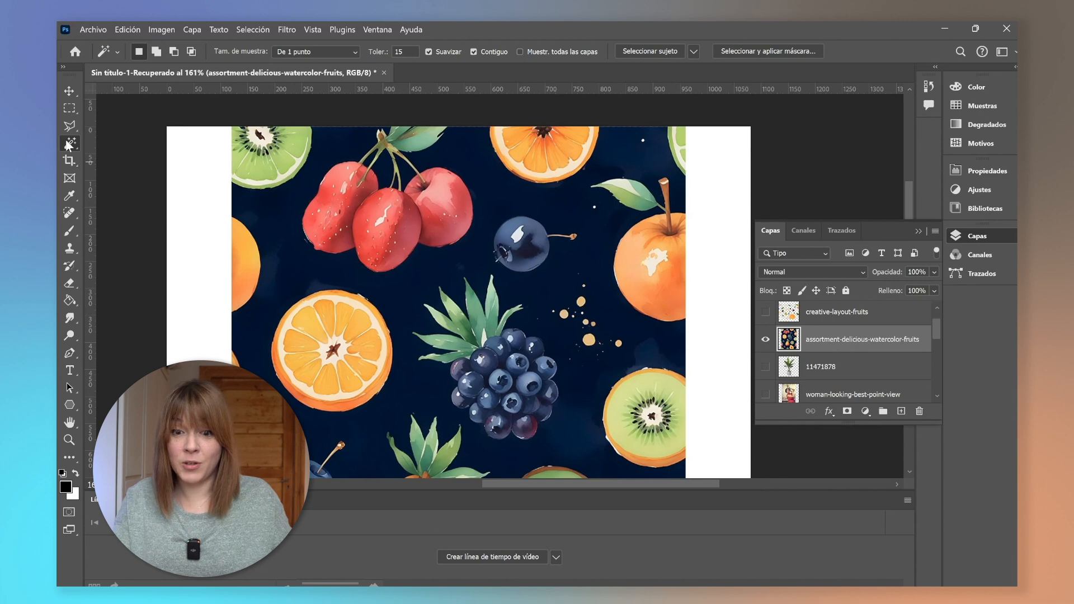
{"action": "right_click", "coordinate": [67, 145]}
{"action": "left_click", "coordinate": [140, 143]}
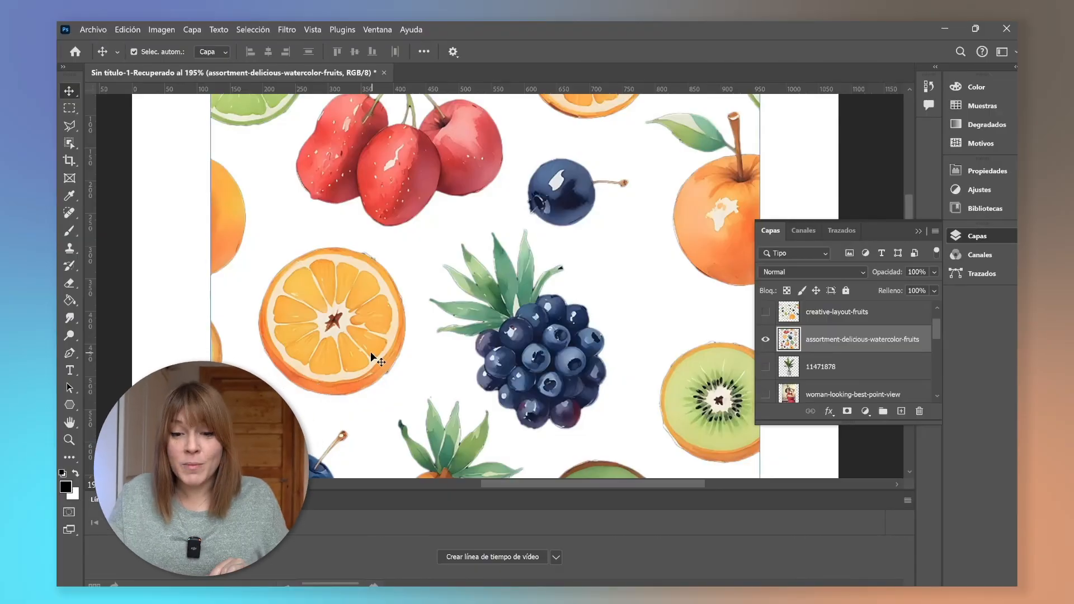
Zoom into the orange slice and select its upper segments with the Magic Wand at tolerance 30.
{"action": "scroll", "coordinate": [370, 351], "scroll_direction": "up", "scroll_amount": 3}
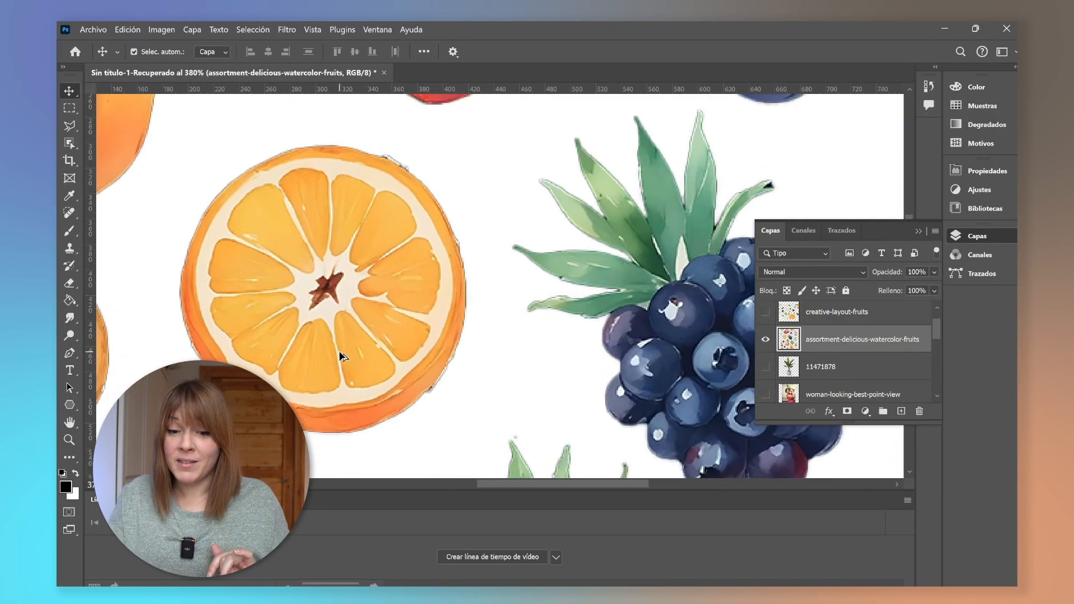
{"action": "scroll", "coordinate": [343, 356], "scroll_direction": "up", "scroll_amount": 2}
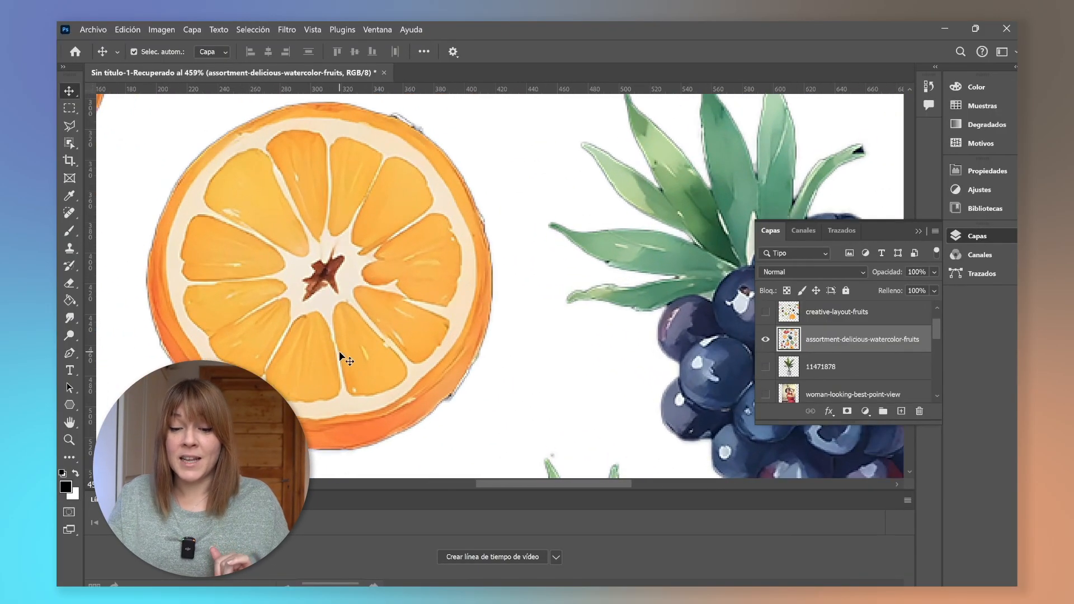
{"action": "left_click", "coordinate": [69, 143]}
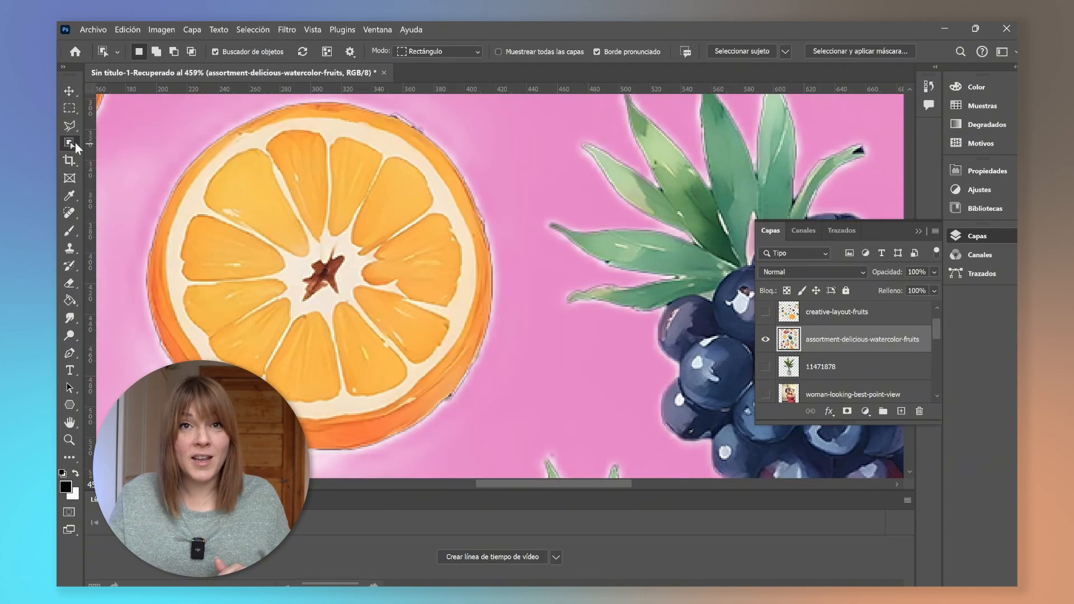
{"action": "right_click", "coordinate": [69, 143]}
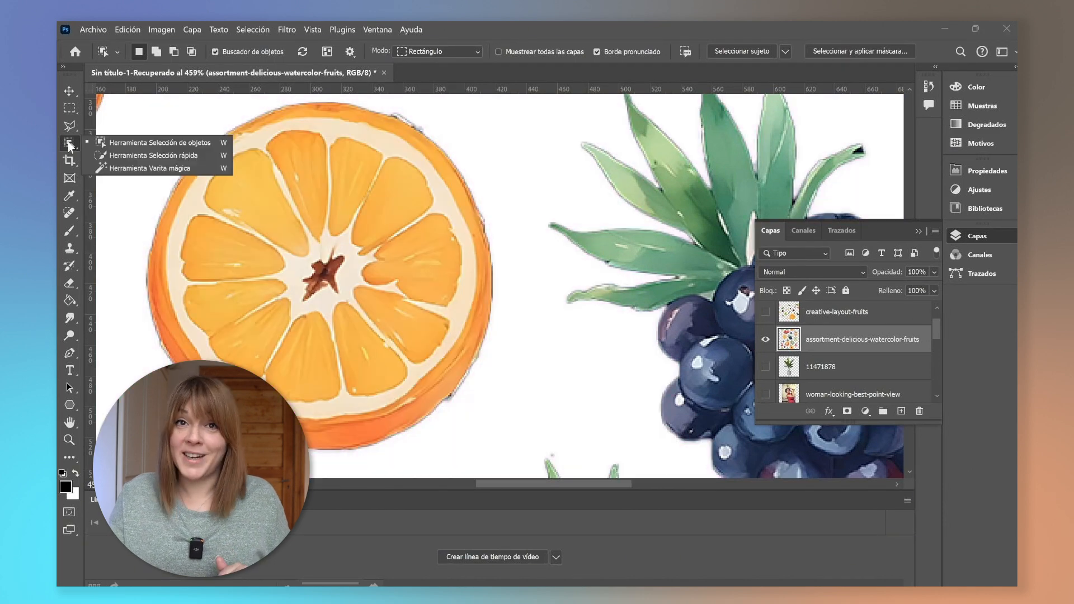
{"action": "left_click", "coordinate": [114, 167]}
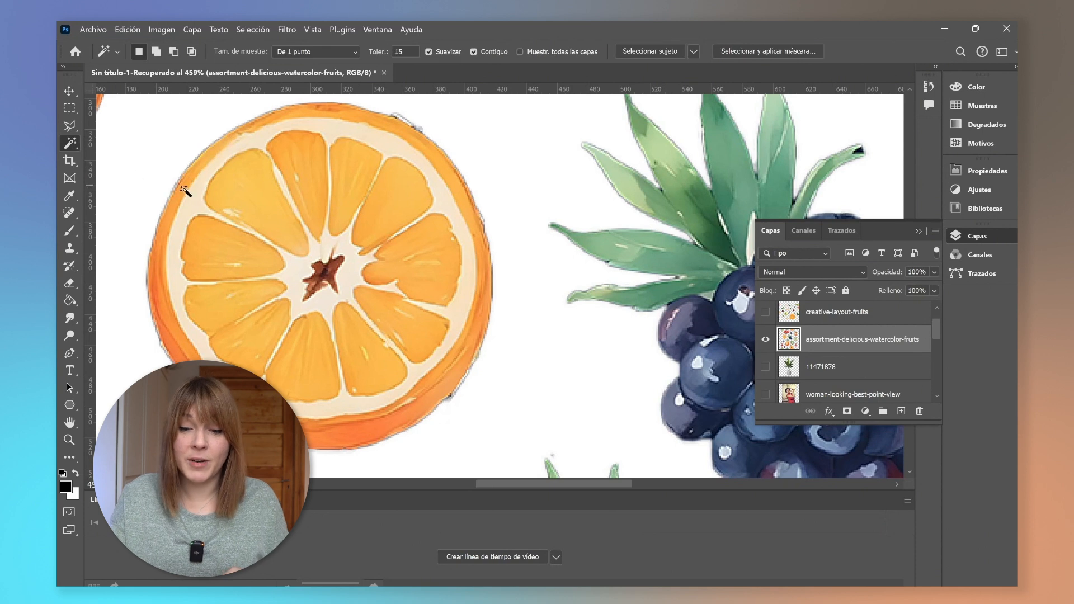
{"action": "left_click", "coordinate": [264, 193]}
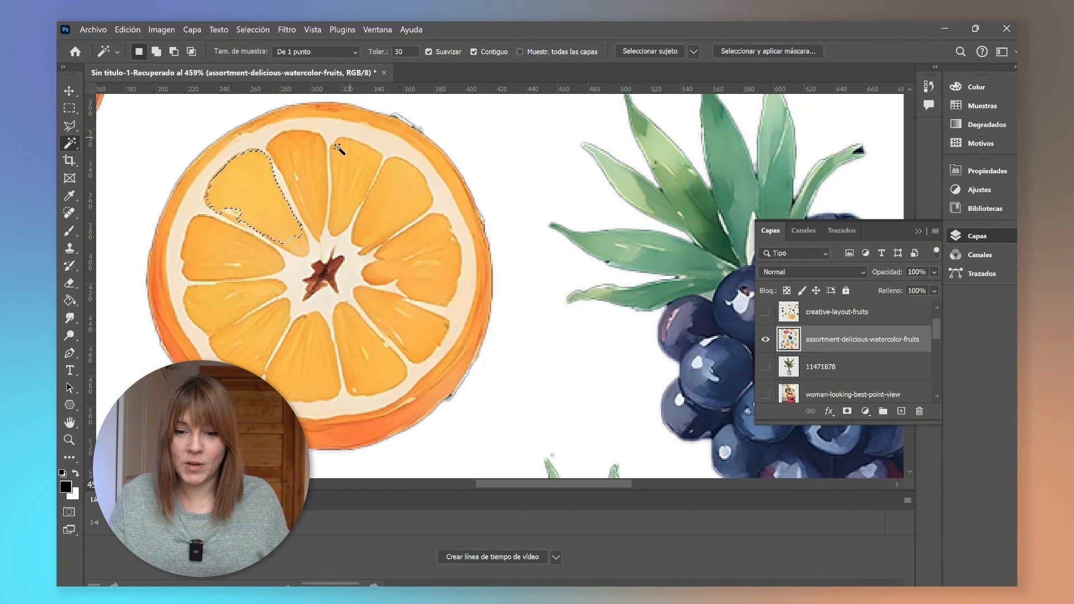
{"action": "left_click", "coordinate": [365, 178], "text": "shift"}
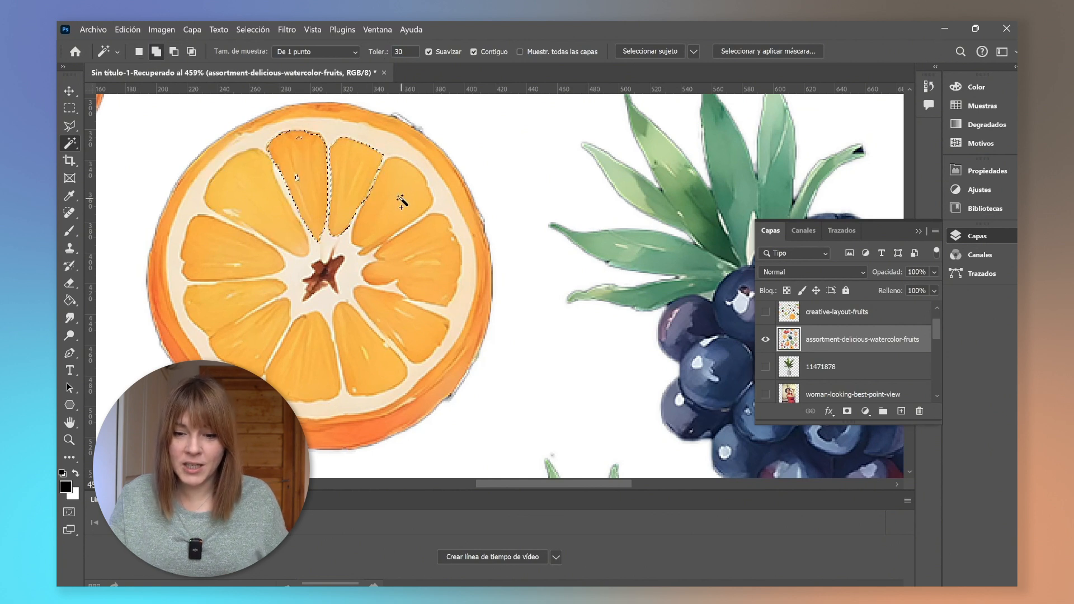
{"action": "left_click", "coordinate": [401, 204], "text": "shift"}
{"action": "left_click", "coordinate": [433, 268], "text": "shift"}
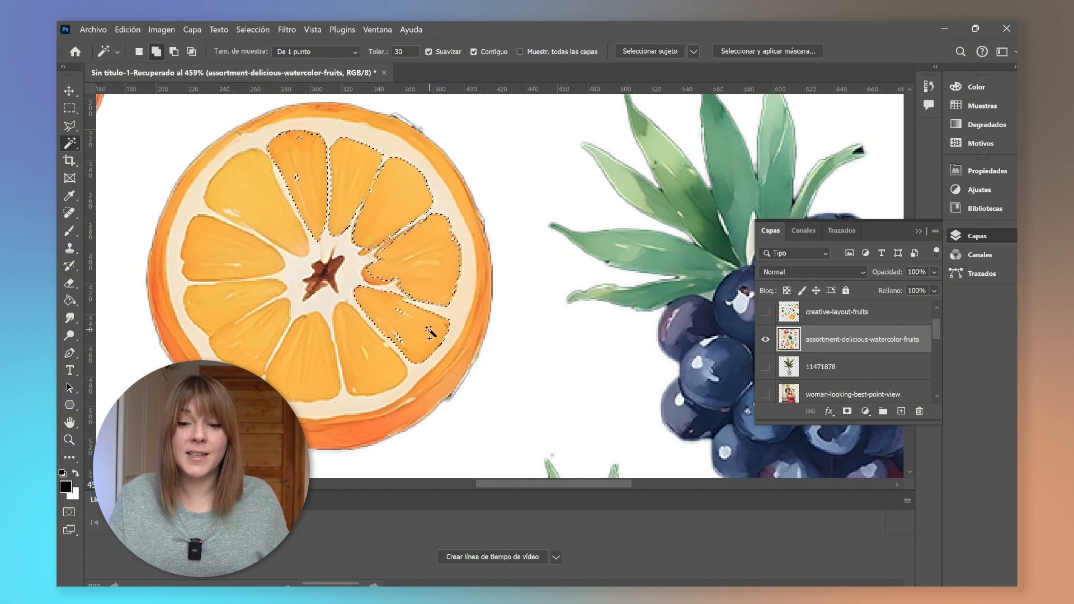
Add the remaining orange slice segments to the Magic Wand selection.
{"action": "left_click", "coordinate": [429, 332], "text": "shift"}
{"action": "left_click", "coordinate": [379, 376], "text": "shift"}
{"action": "left_click", "coordinate": [311, 379], "text": "shift"}
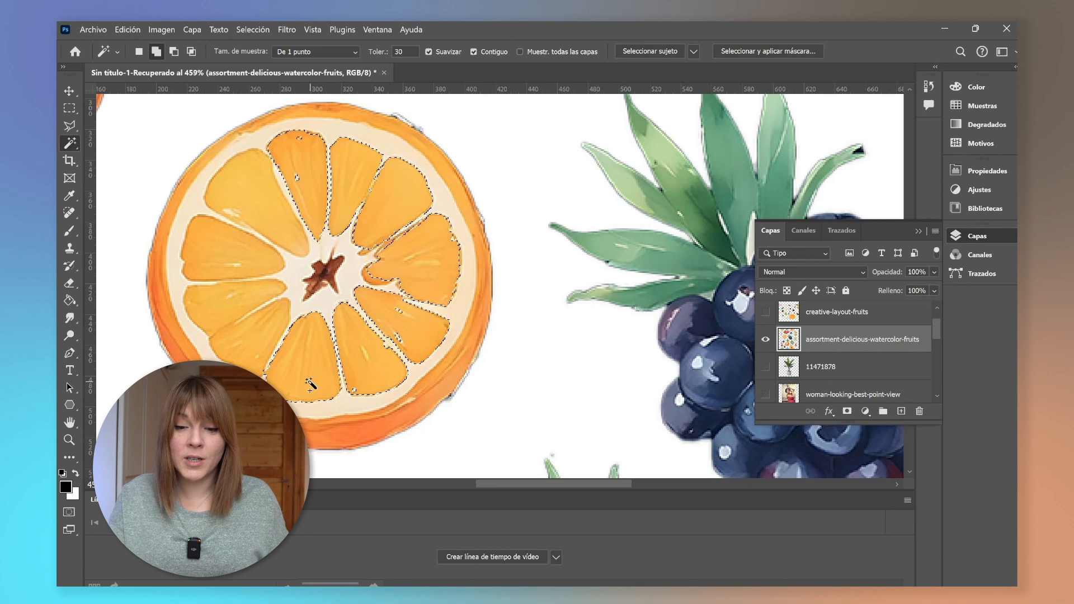
{"action": "left_click", "coordinate": [246, 341], "text": "shift"}
{"action": "left_click", "coordinate": [216, 246], "text": "shift"}
{"action": "left_click", "coordinate": [246, 173], "text": "shift"}
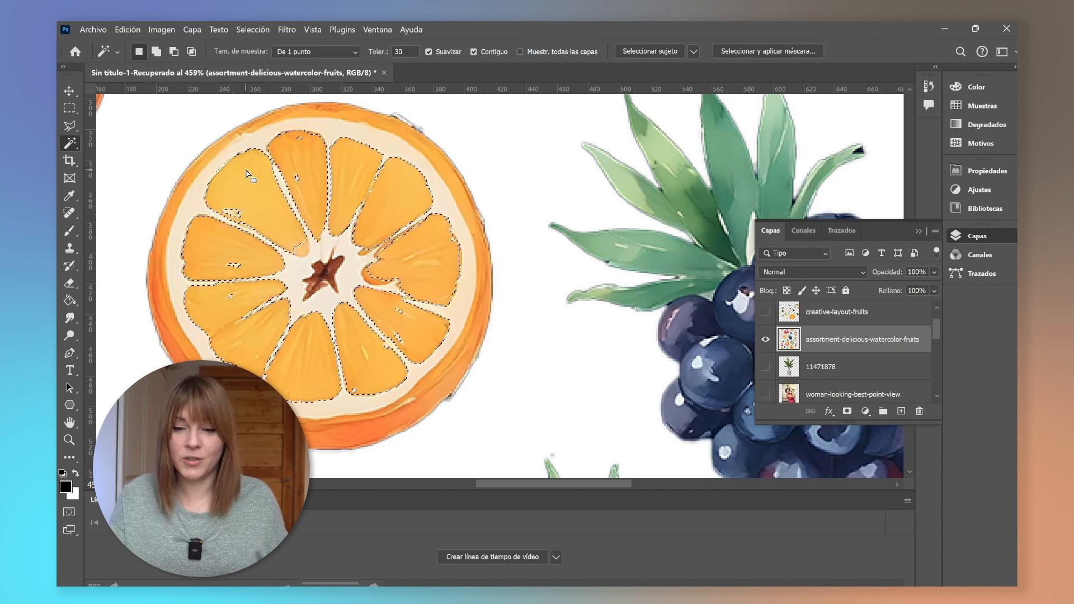
{"action": "left_click", "coordinate": [302, 247], "text": "shift"}
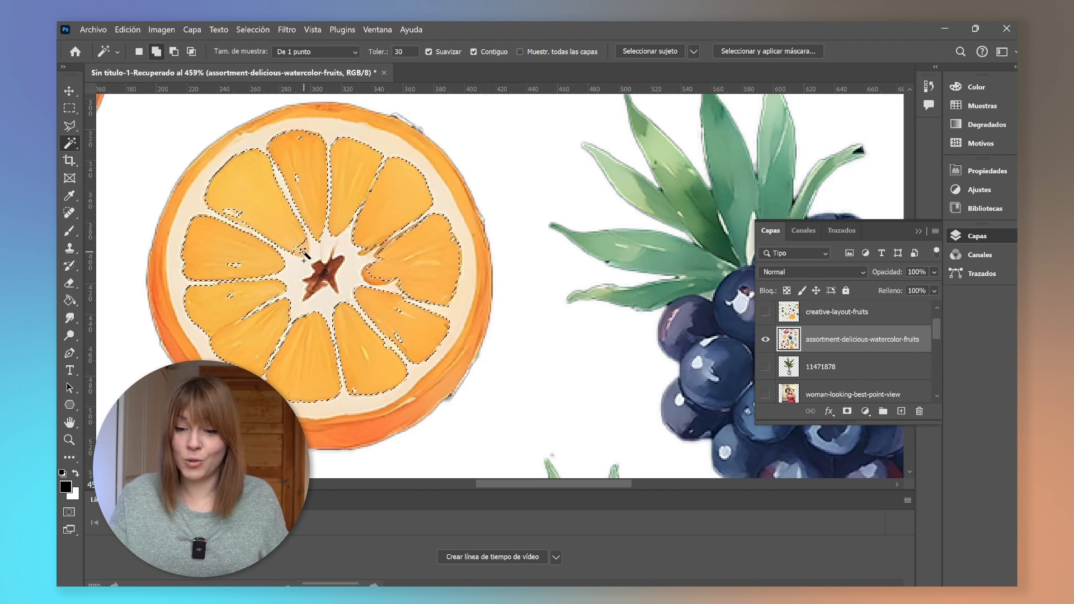
{"action": "left_click", "coordinate": [374, 278], "text": "shift"}
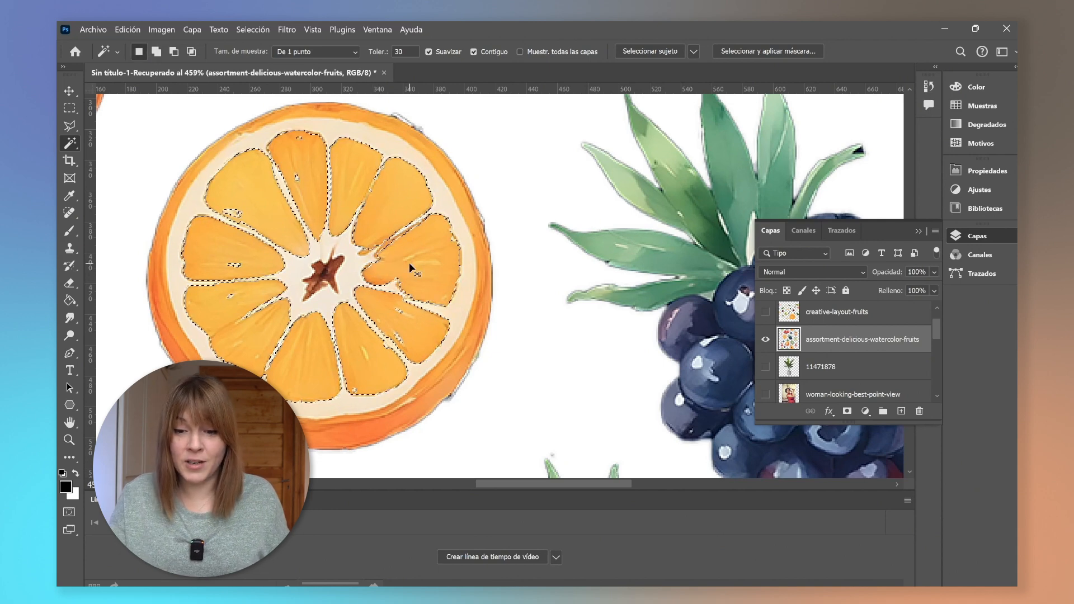
Create a new empty layer above the fruit layer.
{"action": "left_click", "coordinate": [901, 412]}
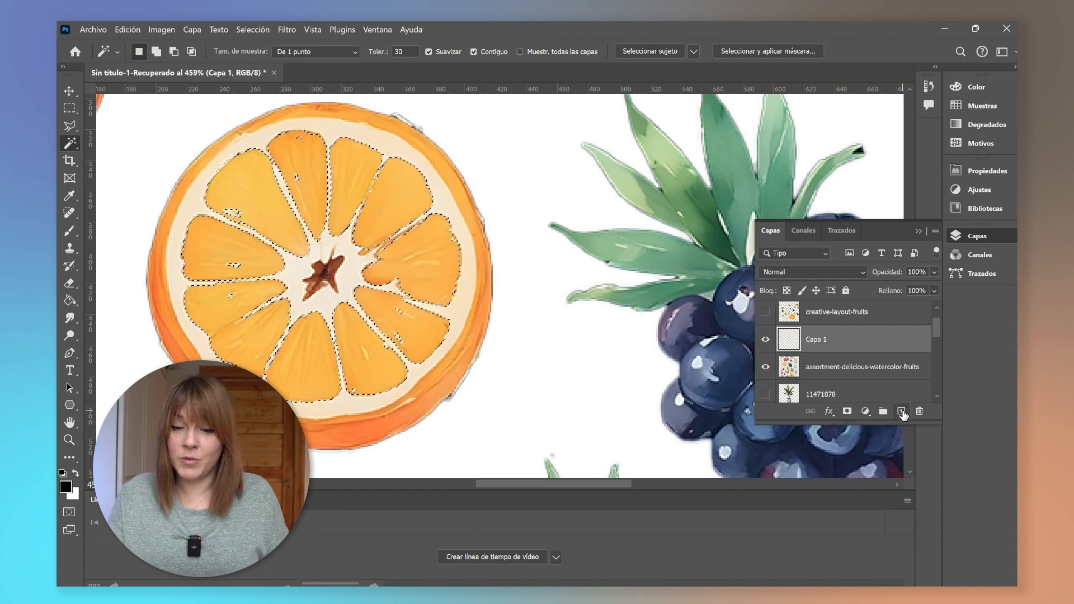
Hide the watercolor fruits layer to view the orange segments on the new layer.
{"action": "left_click", "coordinate": [766, 367]}
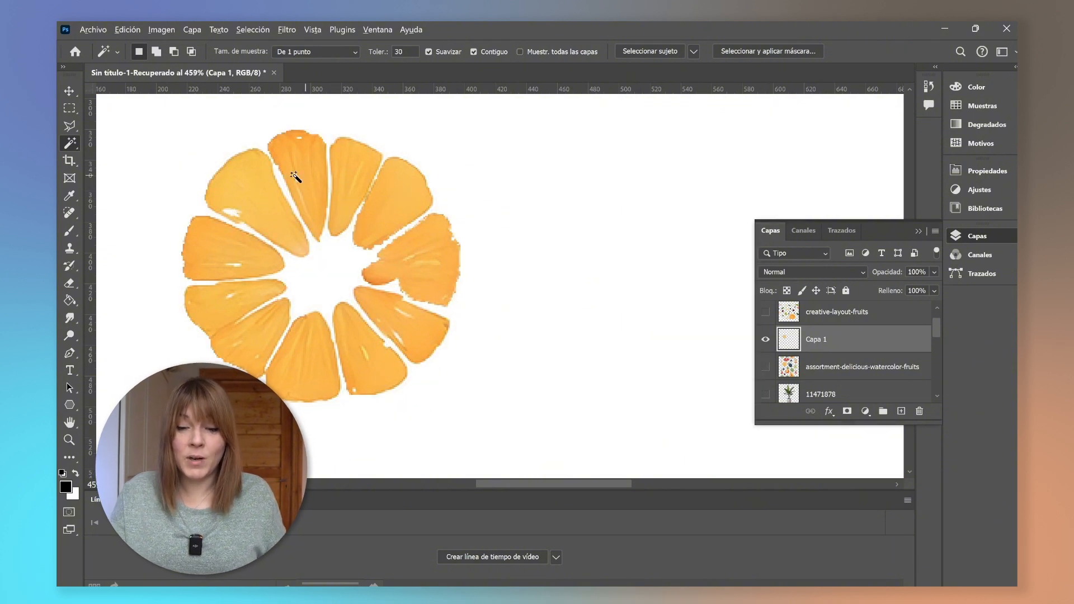
{"action": "scroll", "coordinate": [353, 227], "scroll_direction": "down", "scroll_amount": 1}
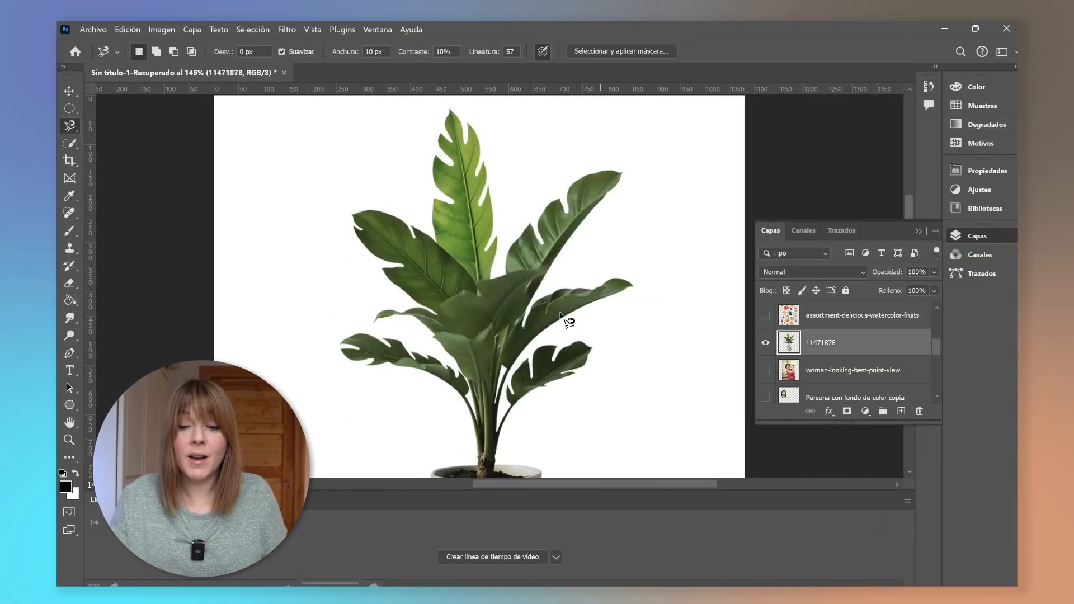
Select the top central leaf of the plant with the Magic Wand, raising the tolerance to 40.
{"action": "left_click", "coordinate": [70, 142]}
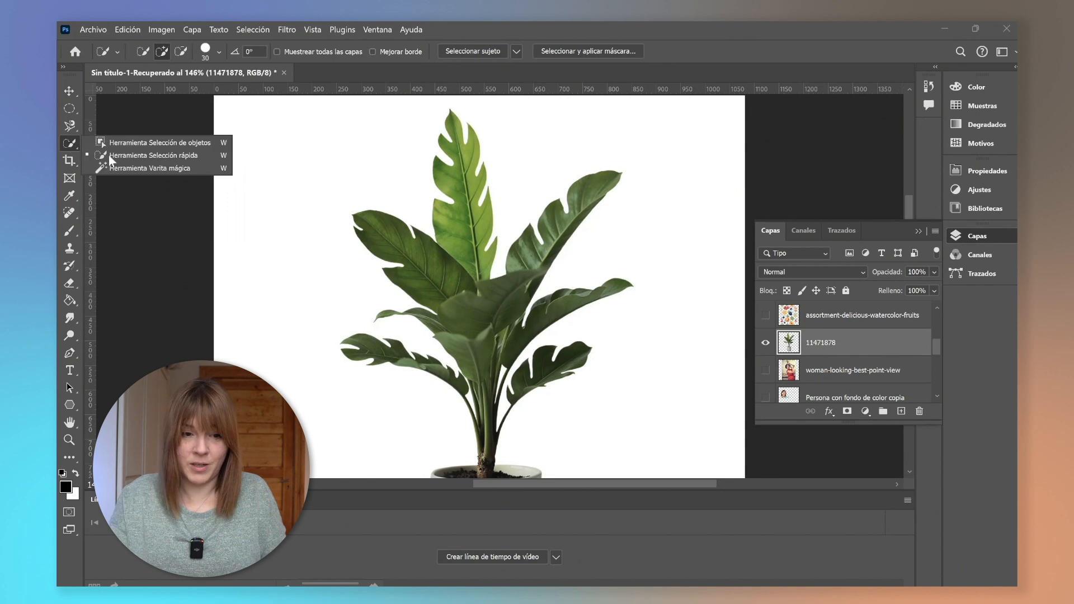
{"action": "left_click", "coordinate": [129, 169]}
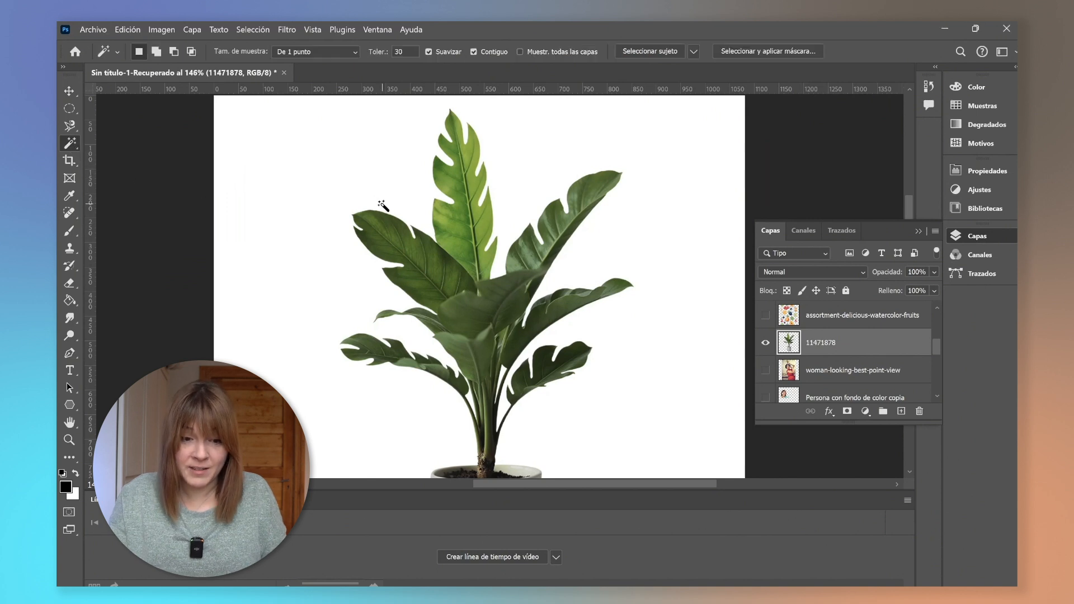
{"action": "left_click", "coordinate": [457, 218]}
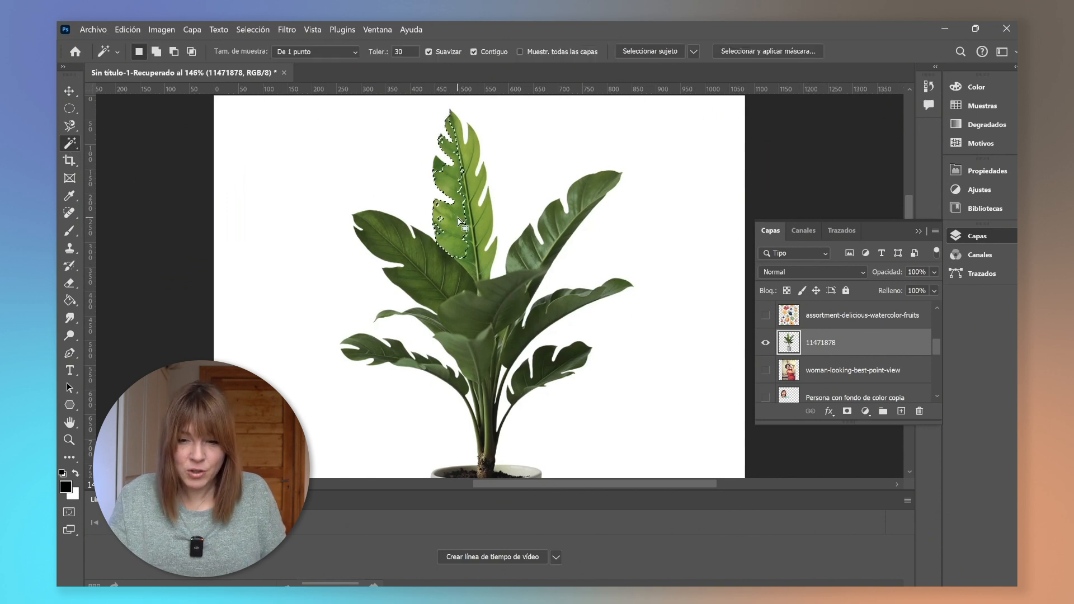
{"action": "left_click", "coordinate": [485, 221]}
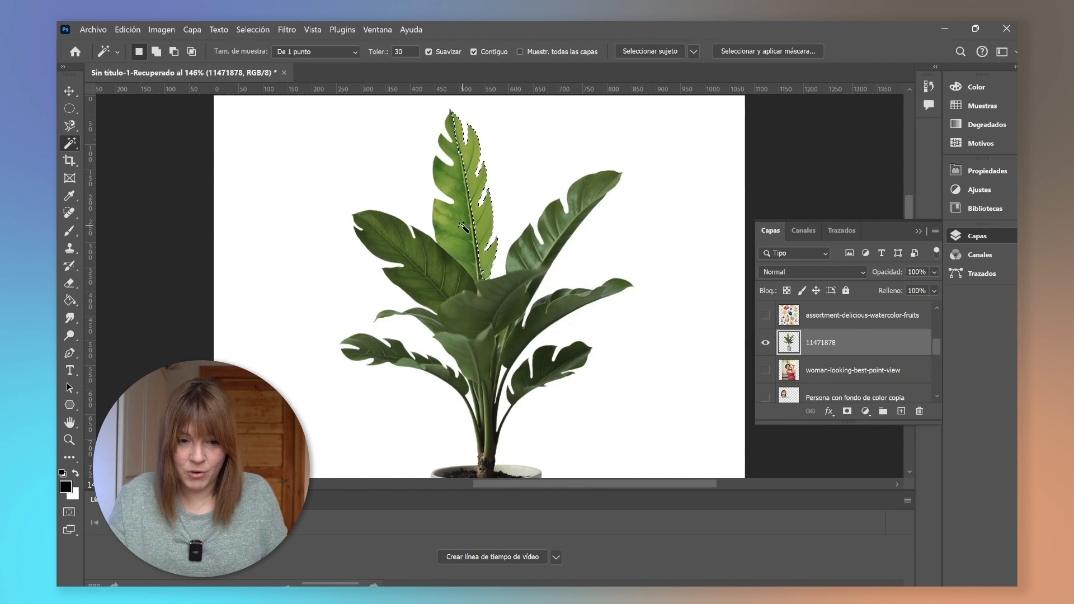
{"action": "left_click", "coordinate": [459, 207]}
{"action": "left_click", "coordinate": [386, 54]}
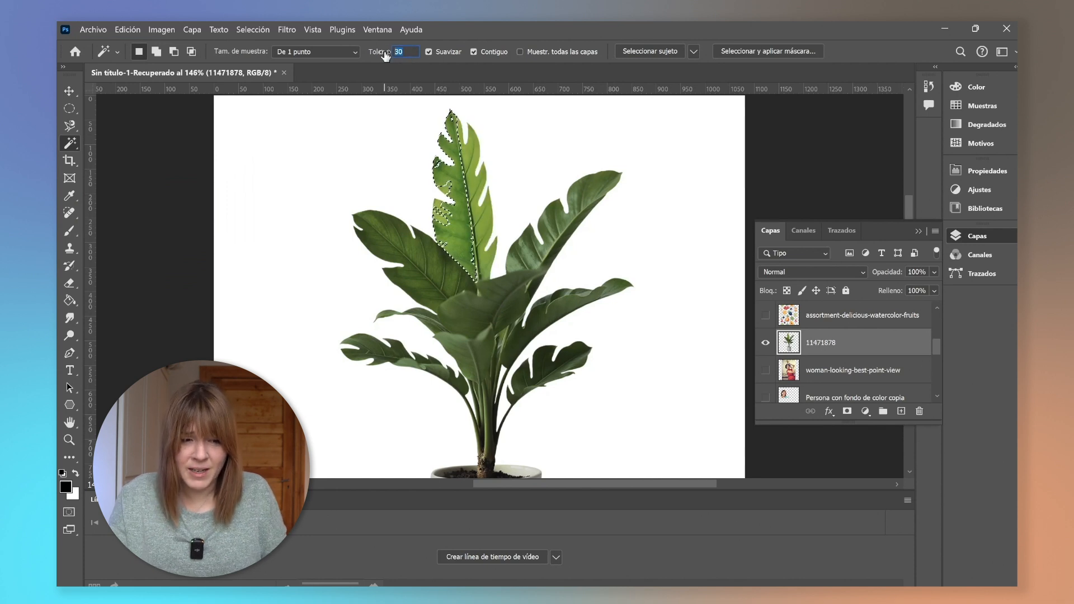
{"action": "type", "text": "40"}
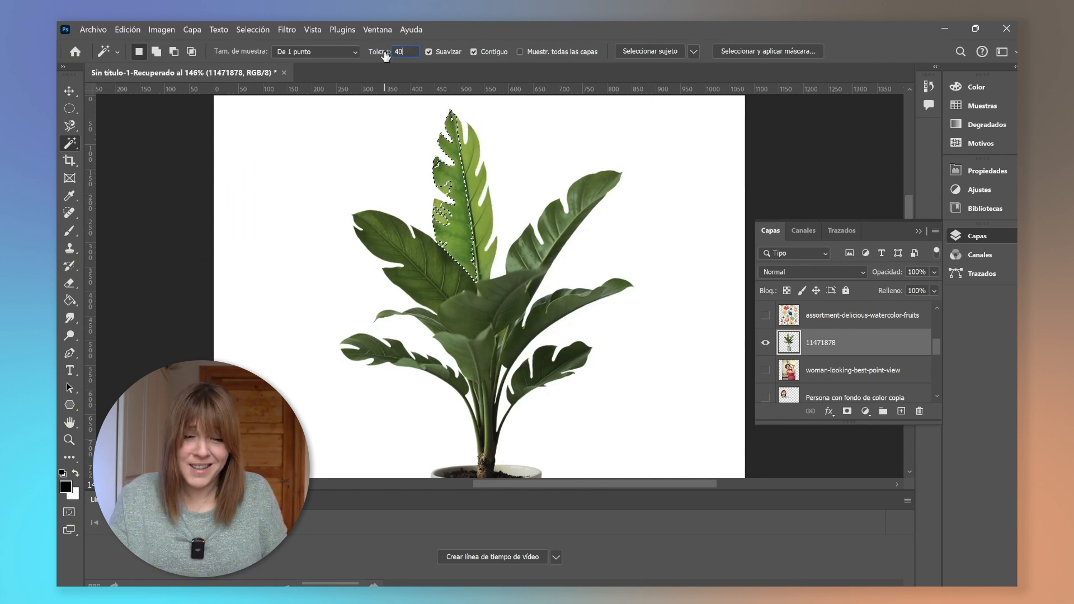
{"action": "left_click", "coordinate": [485, 213]}
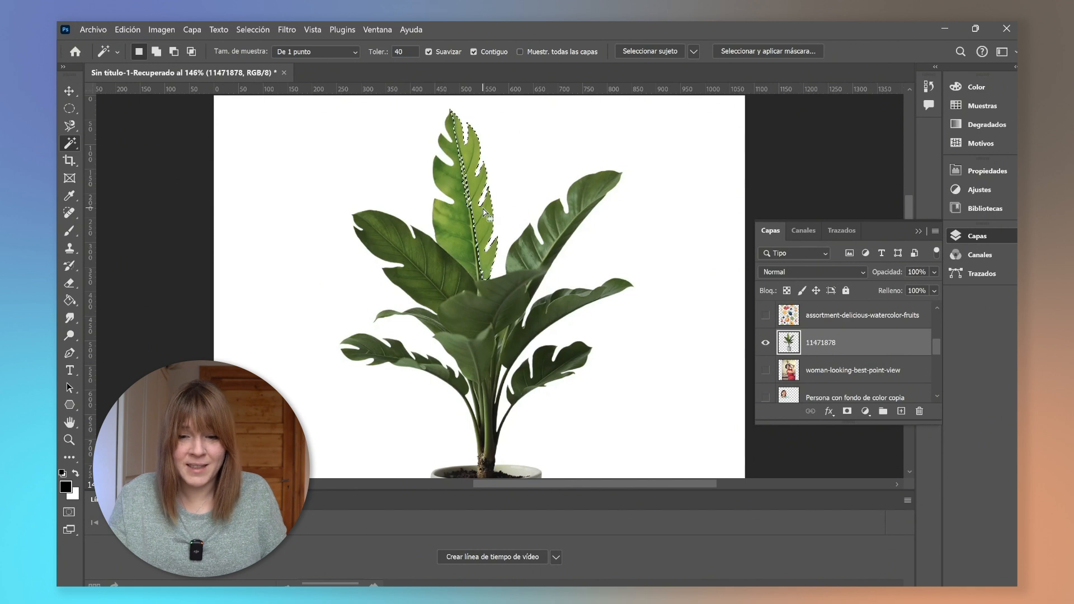
{"action": "left_click", "coordinate": [470, 228]}
{"action": "left_click", "coordinate": [458, 233], "text": "shift"}
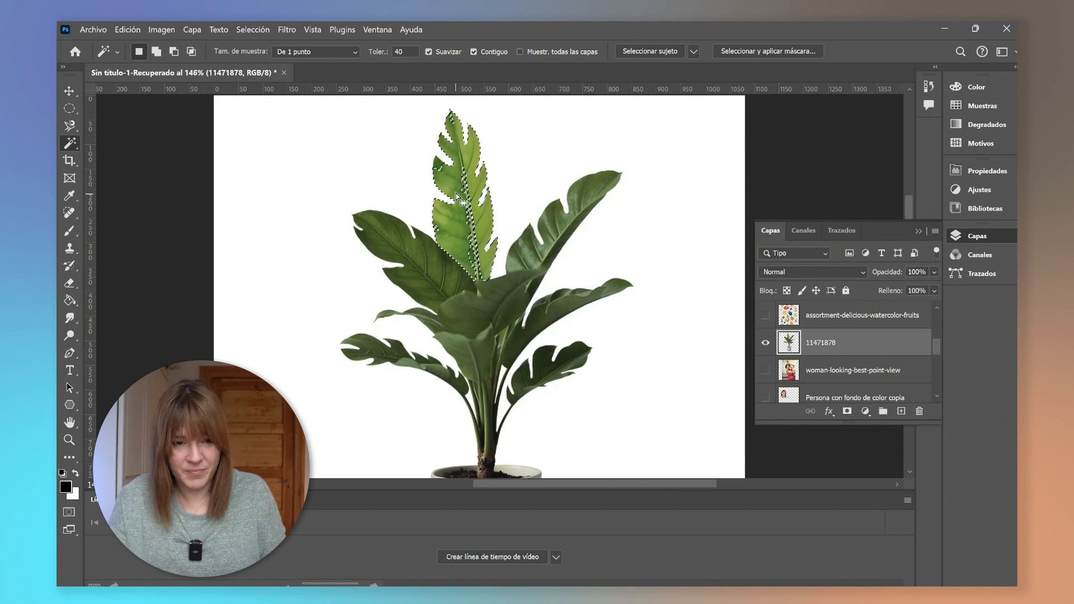
Switch to the Quick Selection tool and undo a stroke added to the leaf selection.
{"action": "right_click", "coordinate": [69, 148]}
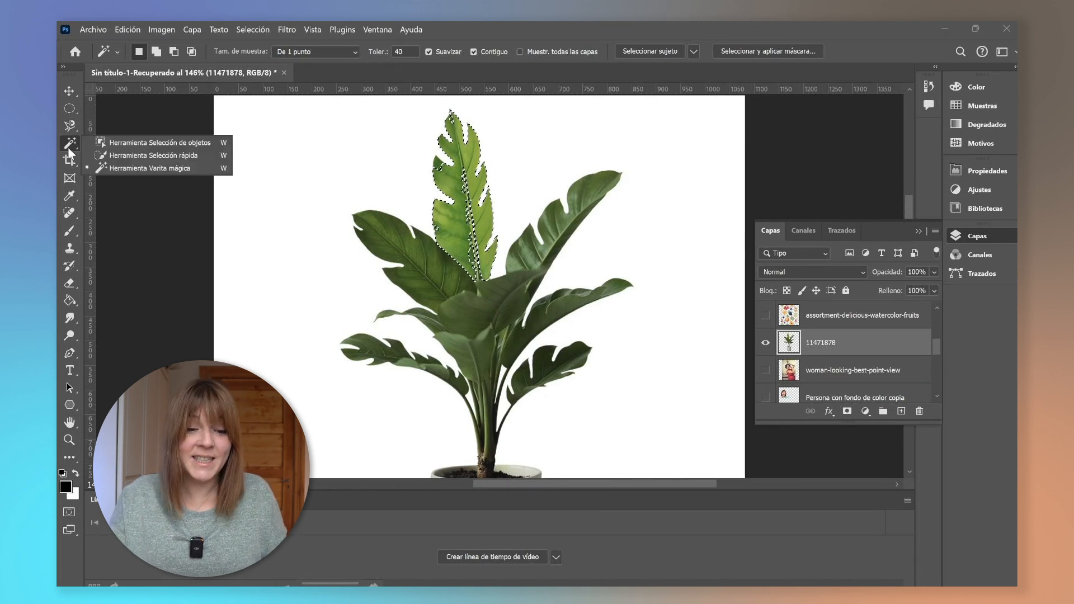
{"action": "left_click", "coordinate": [103, 153]}
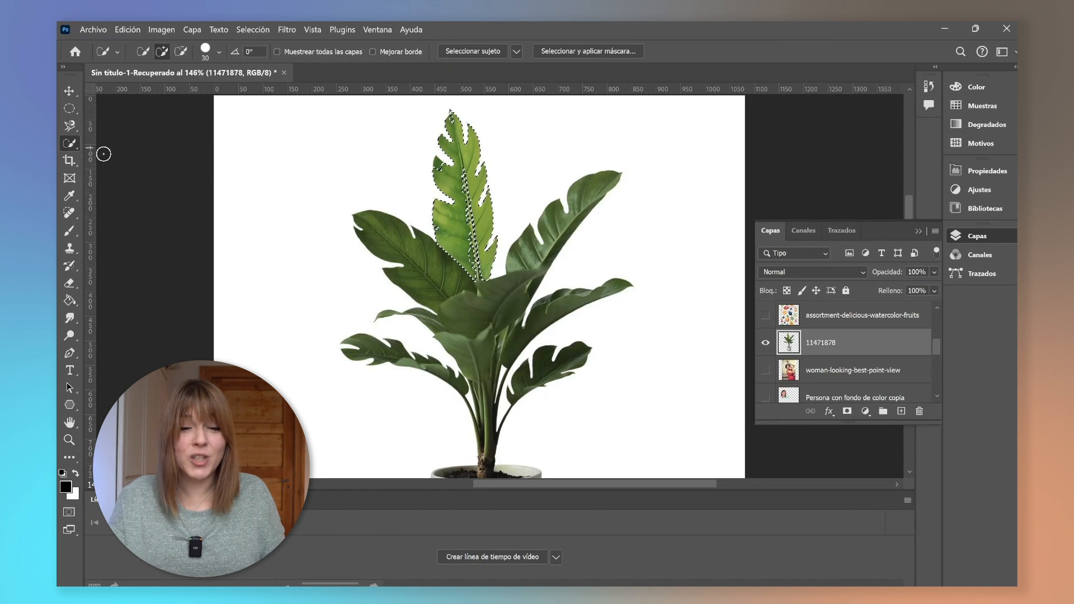
{"action": "left_click", "coordinate": [387, 242]}
{"action": "key", "text": "ctrl+z"}
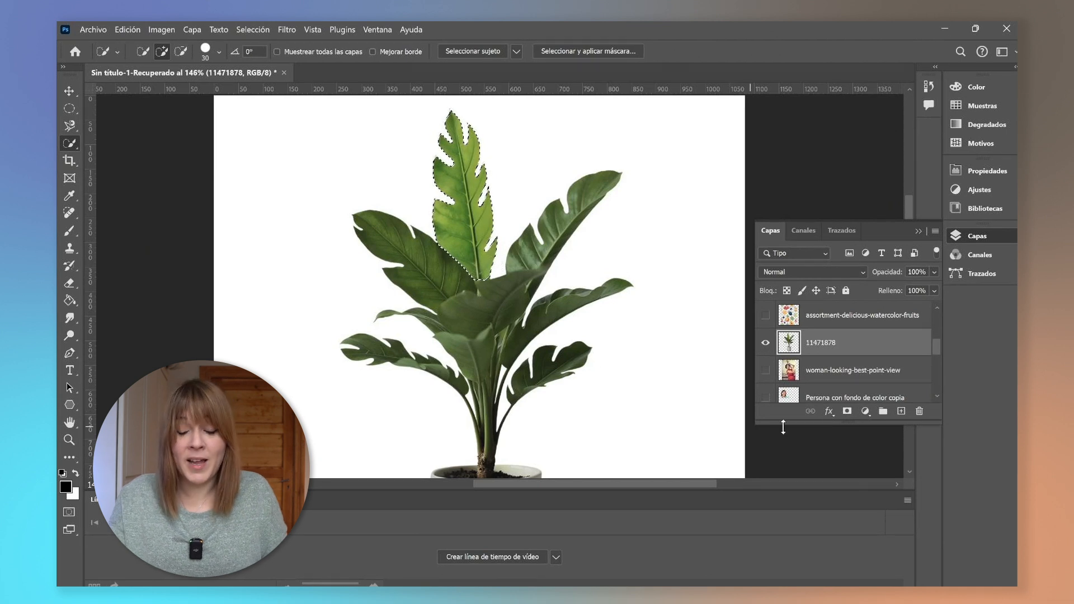
Paste the top leaf onto a new layer and hide that layer.
{"action": "left_click", "coordinate": [901, 412]}
{"action": "key", "text": "ctrl+v"}
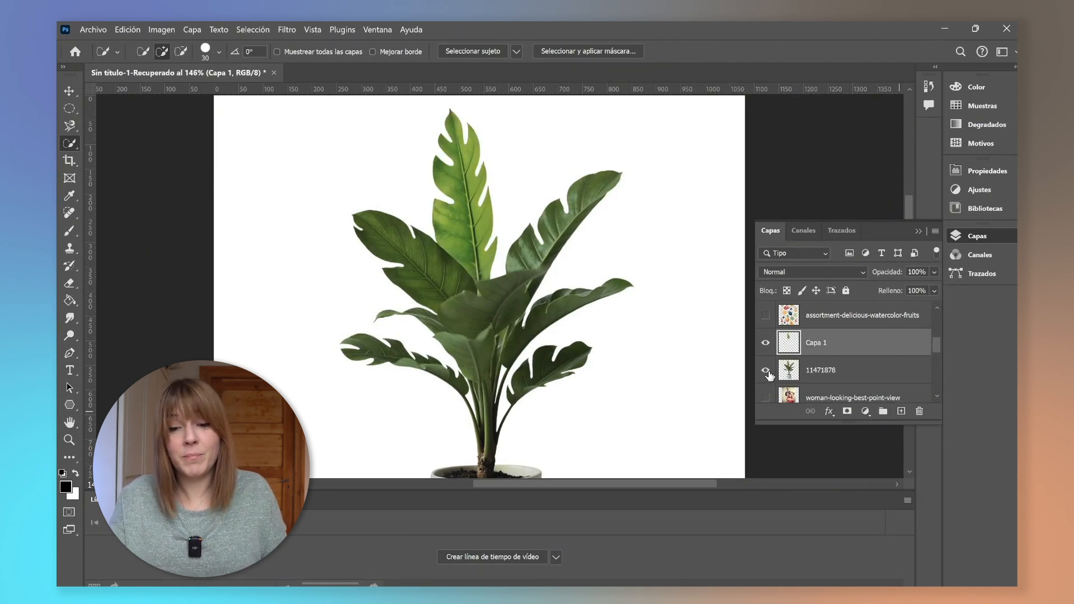
{"action": "left_click", "coordinate": [766, 344]}
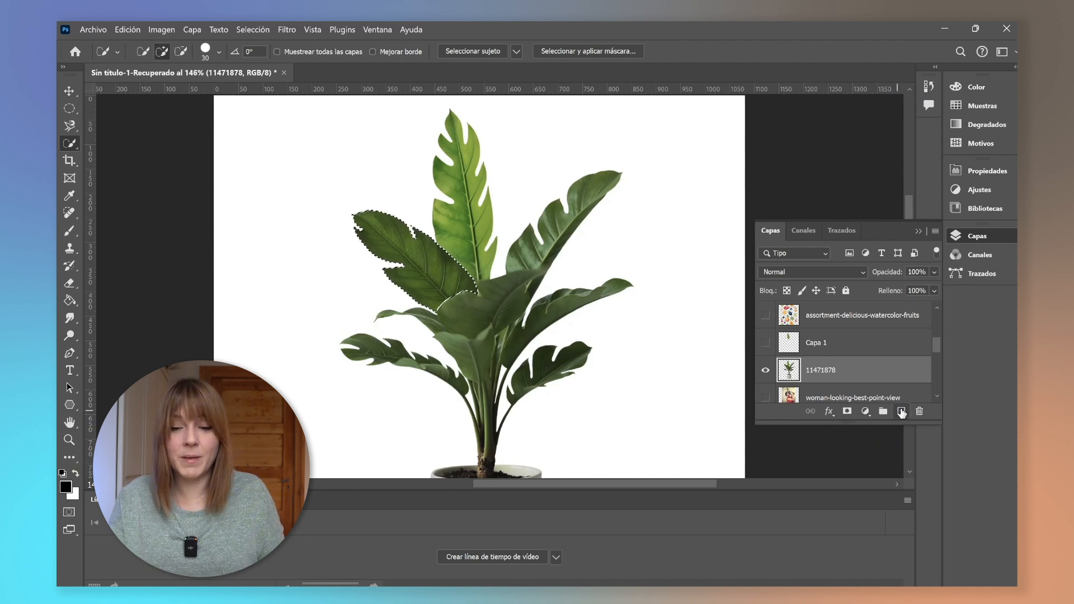
Add a new empty layer and select the lower left leaf on the plant layer with Quick Selection.
{"action": "left_click", "coordinate": [901, 412]}
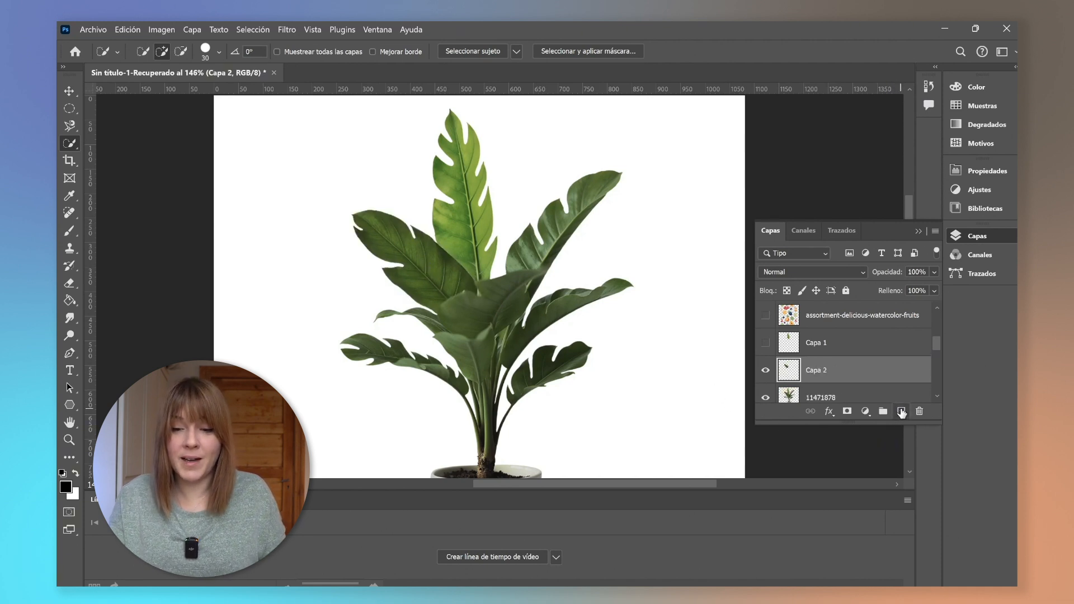
{"action": "left_click", "coordinate": [841, 397]}
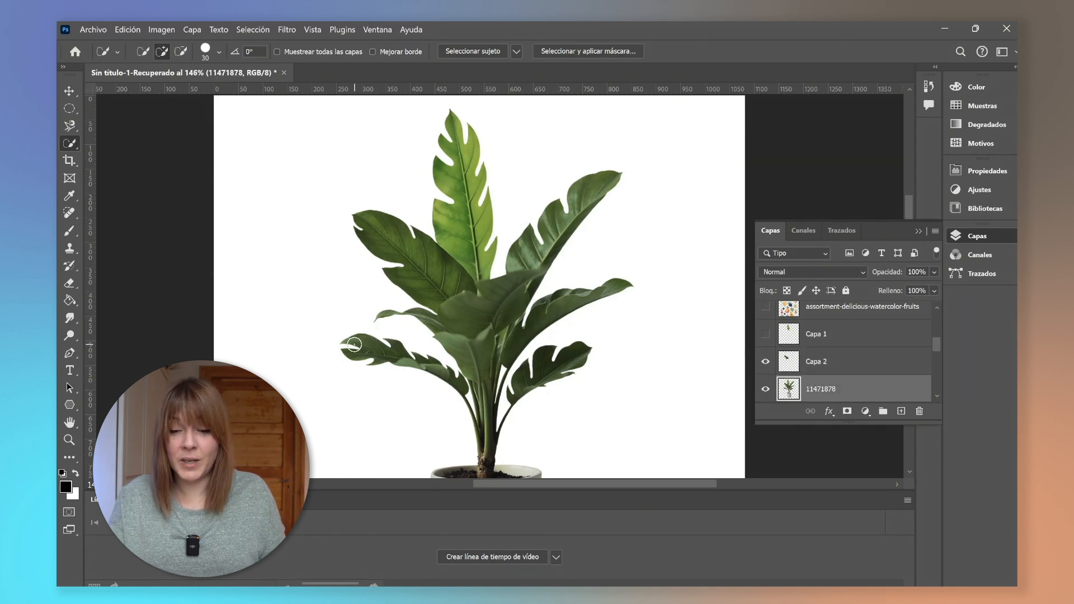
{"action": "left_click_drag", "start_coordinate": [446, 378], "coordinate": [446, 386]}
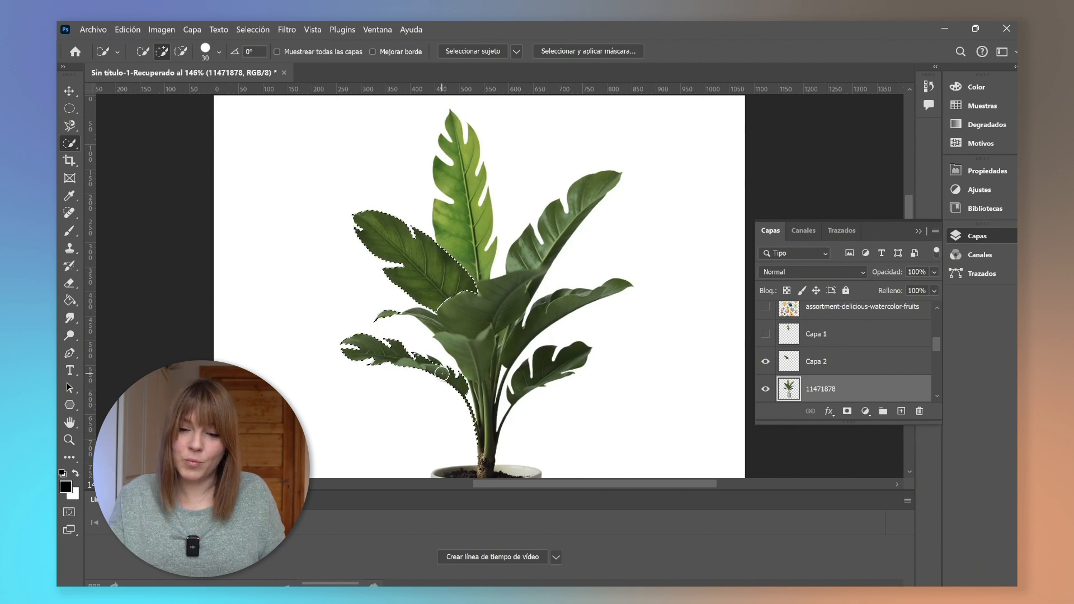
{"action": "left_click_drag", "start_coordinate": [442, 365], "coordinate": [419, 358]}
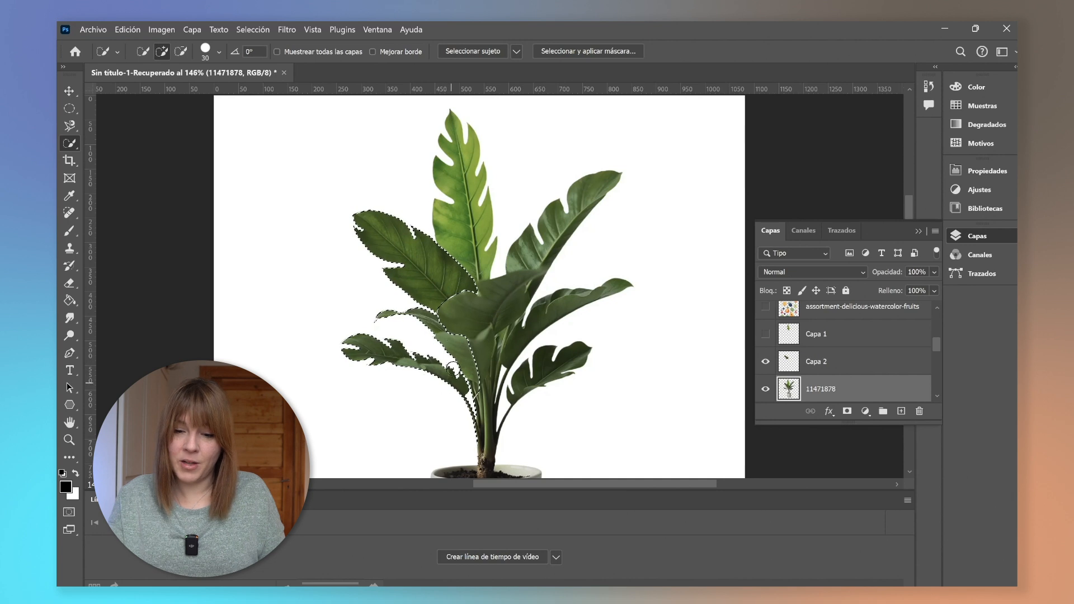
{"action": "mouse_move", "coordinate": [401, 256]}
{"action": "left_mouse_down"}
{"action": "mouse_move", "coordinate": [444, 299]}
{"action": "mouse_move", "coordinate": [454, 275]}
{"action": "mouse_move", "coordinate": [424, 250]}
{"action": "mouse_move", "coordinate": [421, 265]}
{"action": "mouse_move", "coordinate": [485, 287]}
{"action": "mouse_move", "coordinate": [389, 306]}
{"action": "mouse_move", "coordinate": [412, 315]}
{"action": "left_mouse_up"}
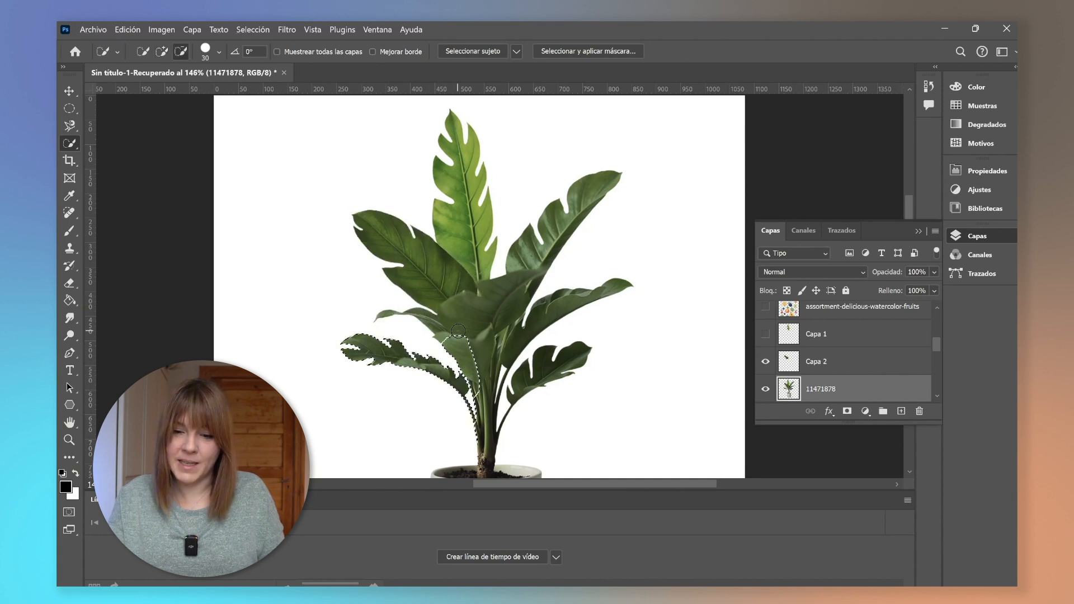
Duplicate the selected leaf onto its own layer.
{"action": "scroll", "coordinate": [432, 393], "scroll_direction": "up", "scroll_amount": 3}
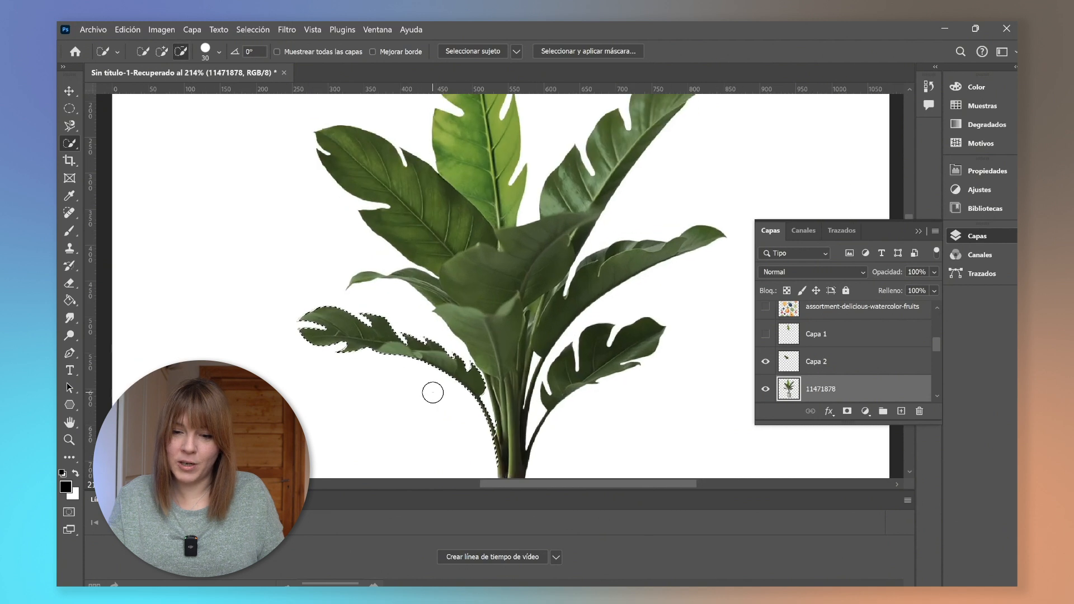
{"action": "scroll", "coordinate": [433, 393], "scroll_direction": "down", "scroll_amount": 3}
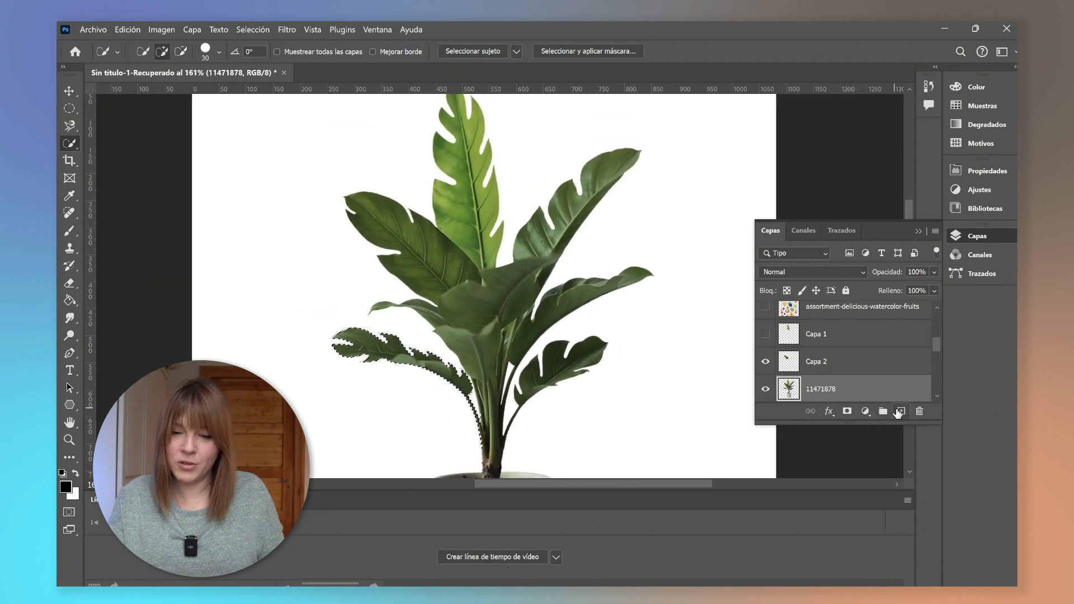
{"action": "key", "text": "ctrl+j"}
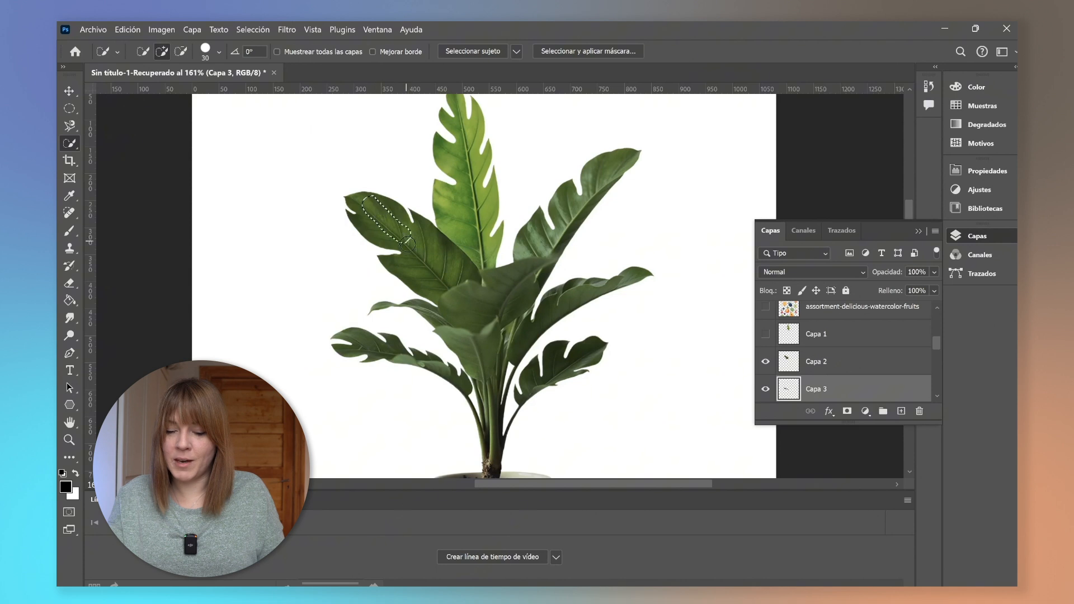
{"action": "scroll", "coordinate": [855, 377], "scroll_direction": "down", "scroll_amount": 2}
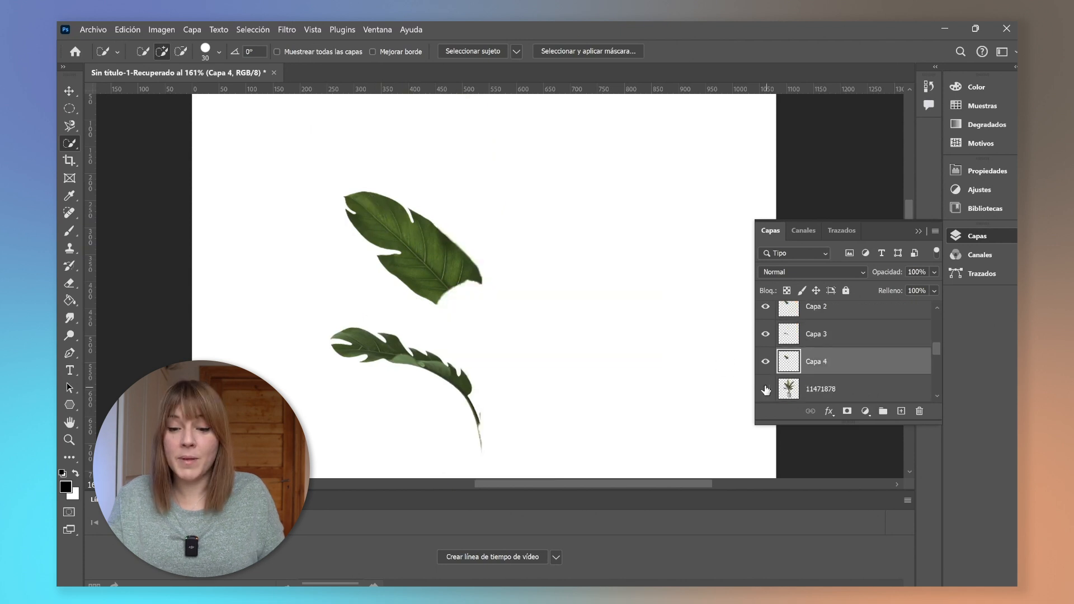
{"action": "scroll", "coordinate": [772, 364], "scroll_direction": "down", "scroll_amount": 1}
{"action": "scroll", "coordinate": [771, 340], "scroll_direction": "up", "scroll_amount": 2}
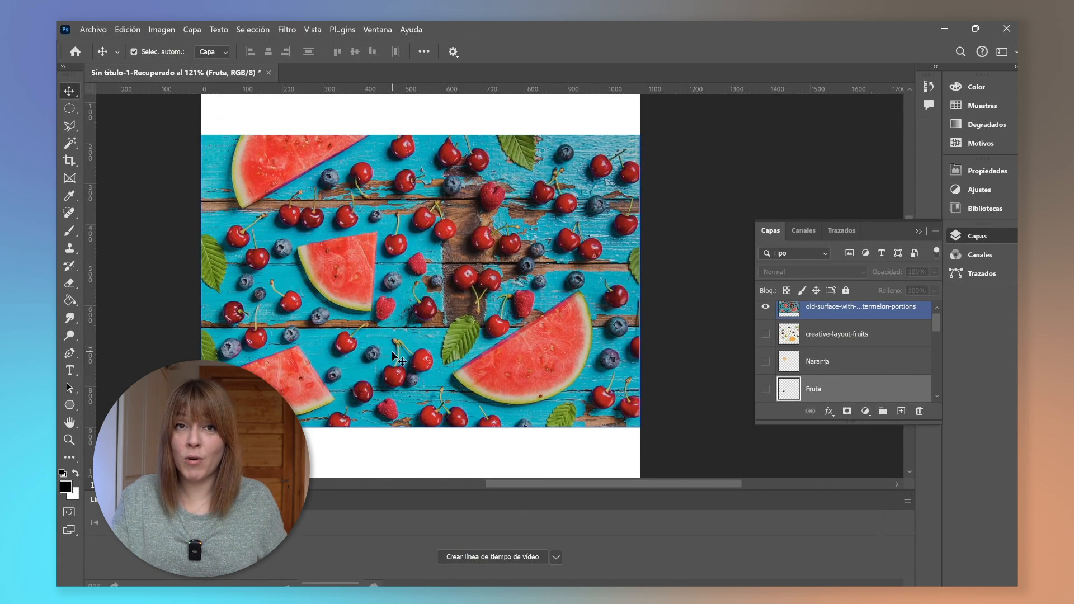
Try Magic Wand selections on the watermelon slices and blue background of the fruit photo.
{"action": "left_click", "coordinate": [71, 131]}
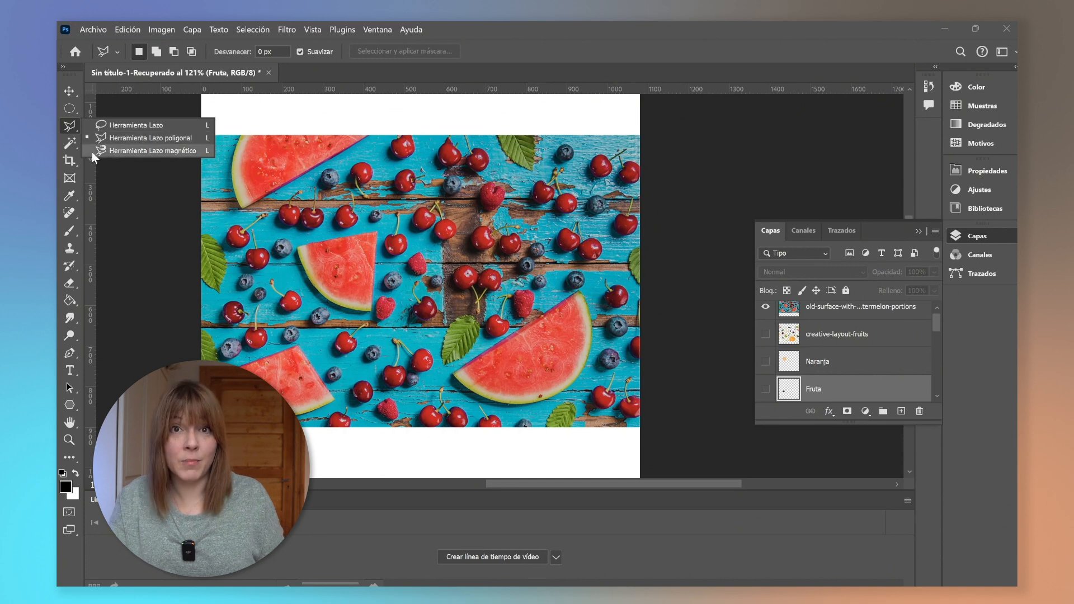
{"action": "left_click", "coordinate": [66, 148]}
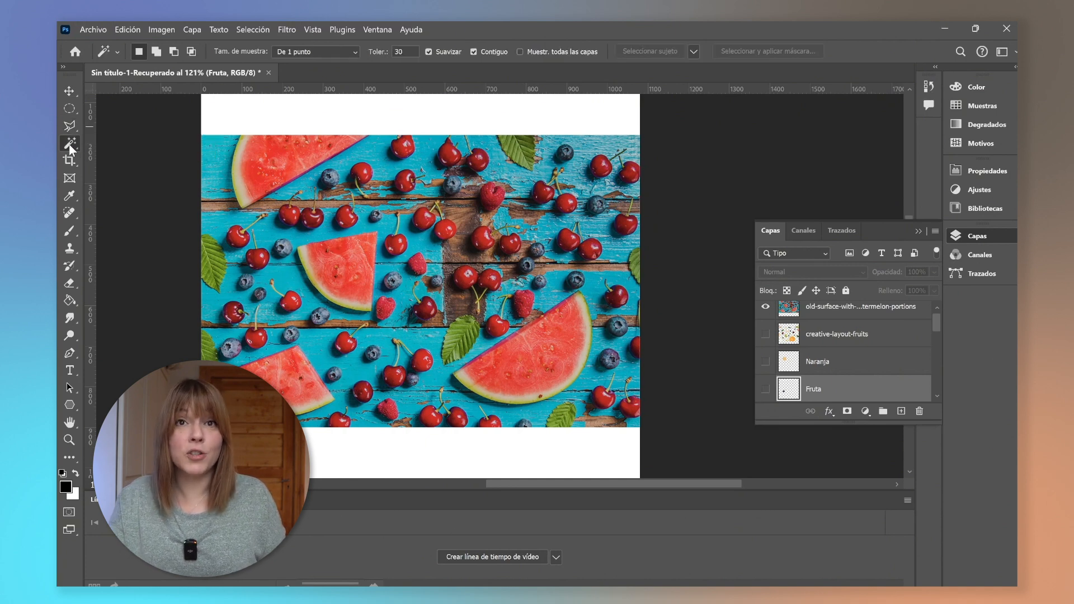
{"action": "left_click", "coordinate": [69, 144]}
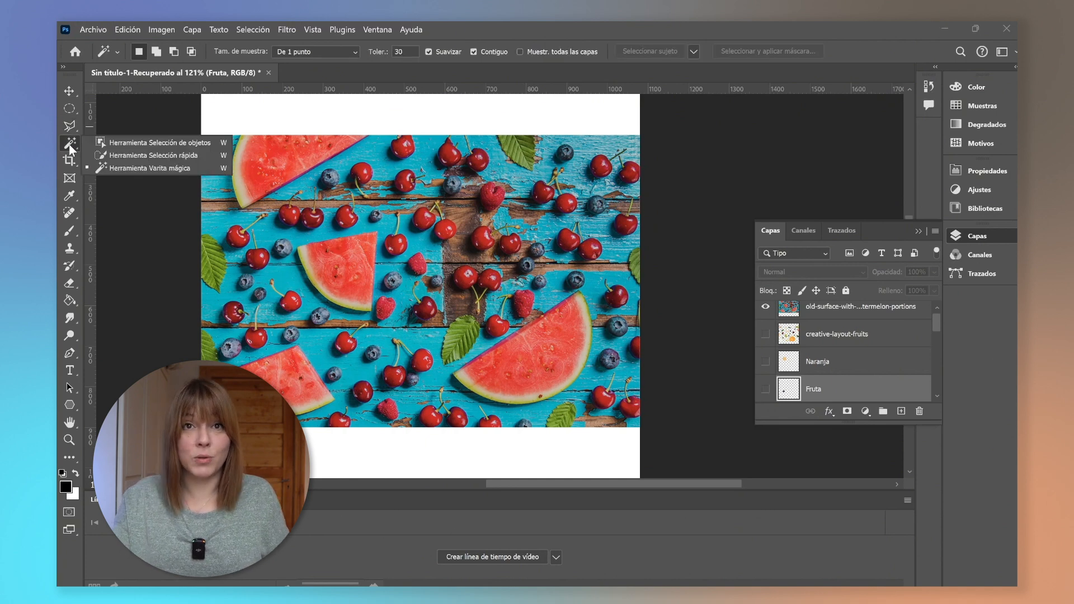
{"action": "left_click", "coordinate": [113, 168]}
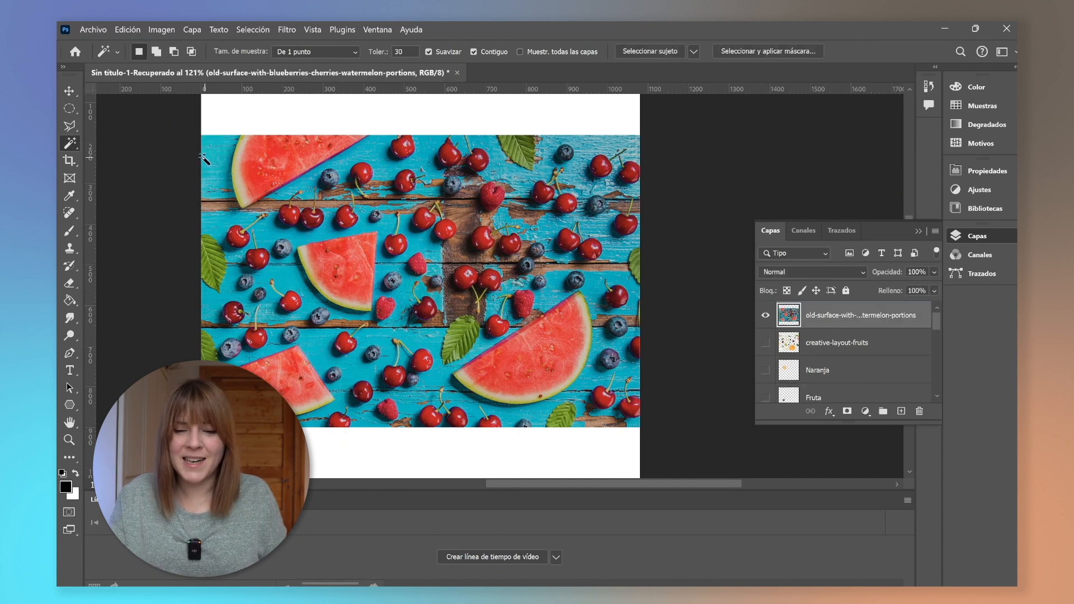
{"action": "left_click", "coordinate": [284, 167]}
{"action": "left_click", "coordinate": [252, 171]}
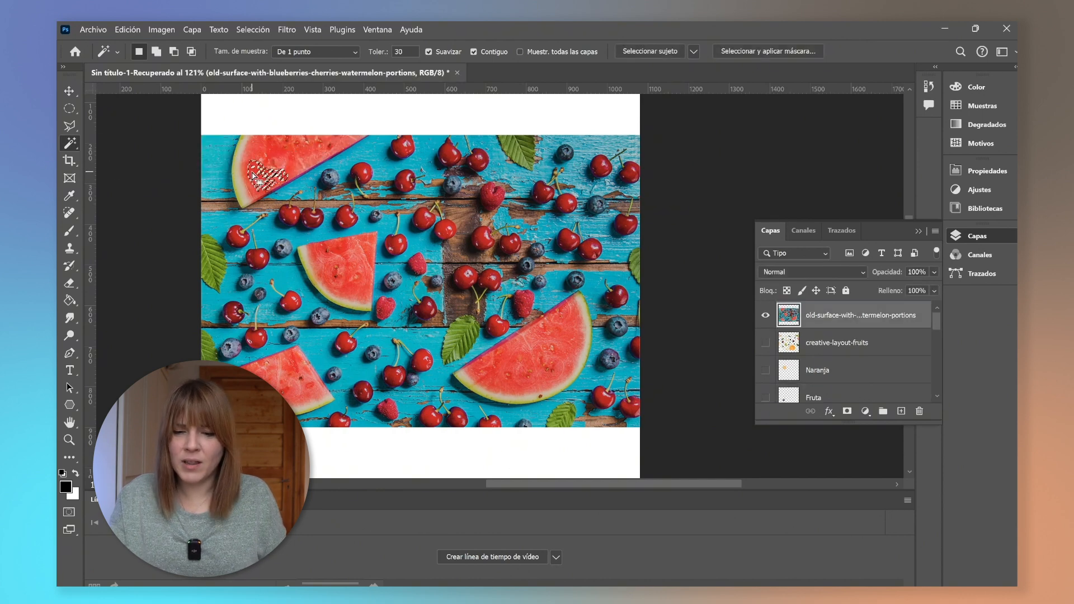
{"action": "left_click", "coordinate": [336, 232]}
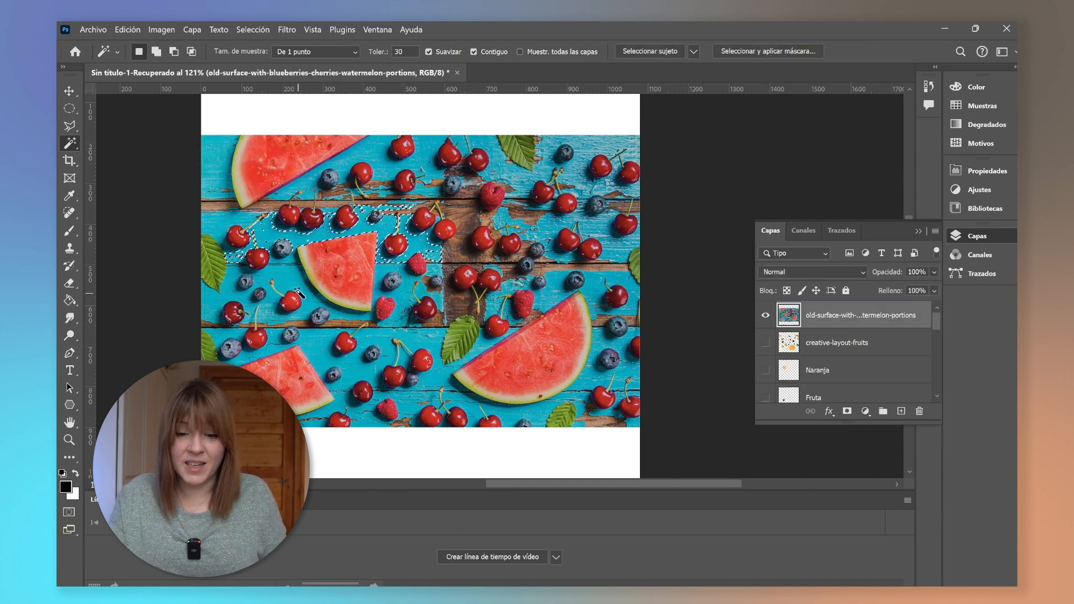
{"action": "left_click", "coordinate": [298, 292]}
{"action": "left_click", "coordinate": [347, 343]}
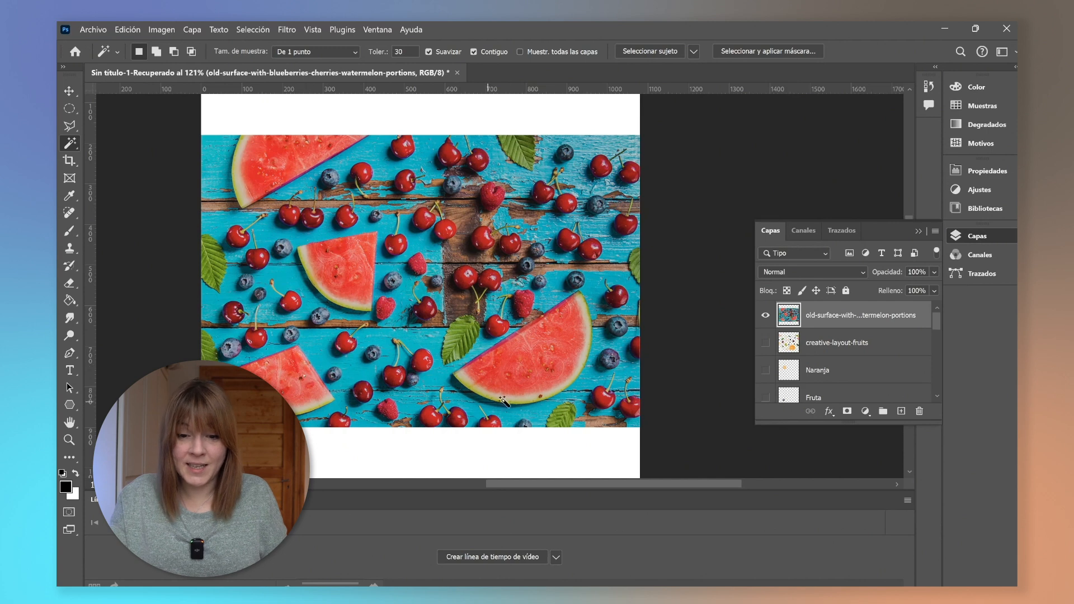
Try Quick Selection on the watermelon slices in the fruit photo.
{"action": "right_click", "coordinate": [71, 142]}
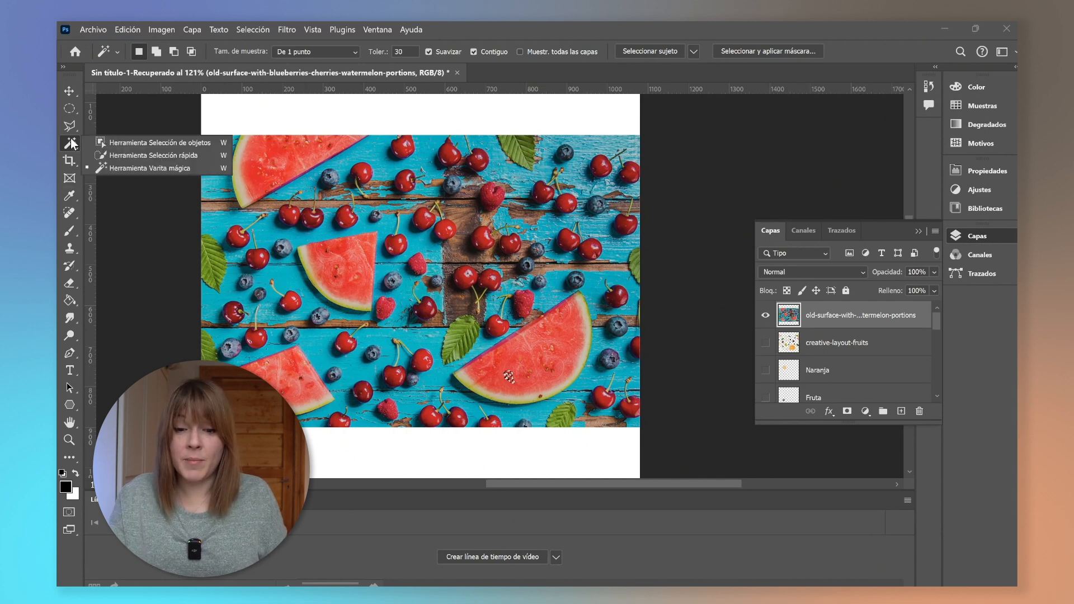
{"action": "left_click", "coordinate": [96, 155]}
{"action": "left_click", "coordinate": [244, 166]}
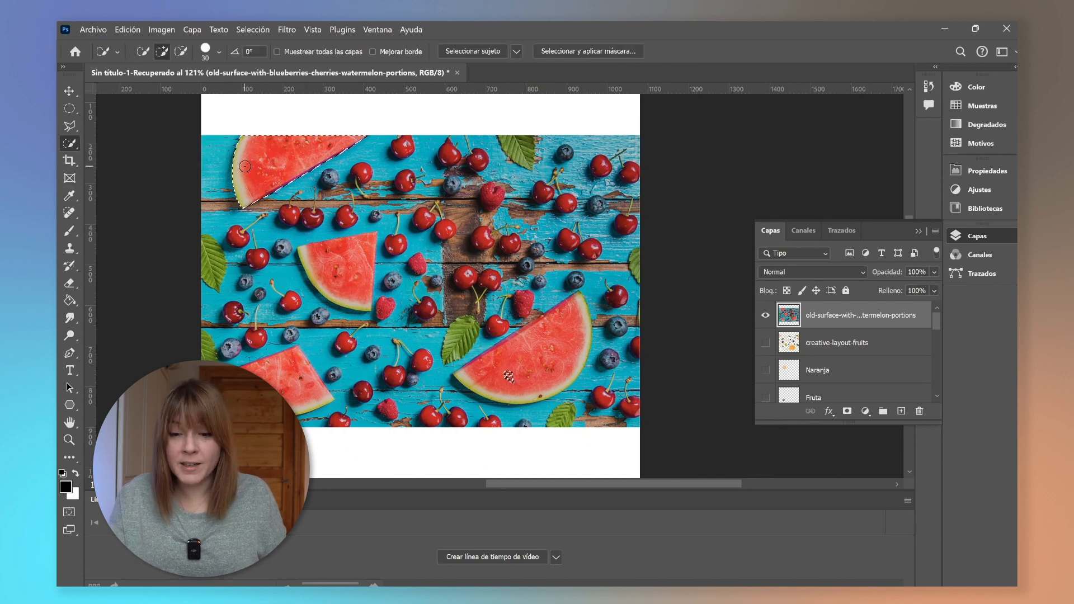
{"action": "left_click", "coordinate": [342, 283]}
{"action": "left_click_drag", "start_coordinate": [286, 389], "coordinate": [341, 402]}
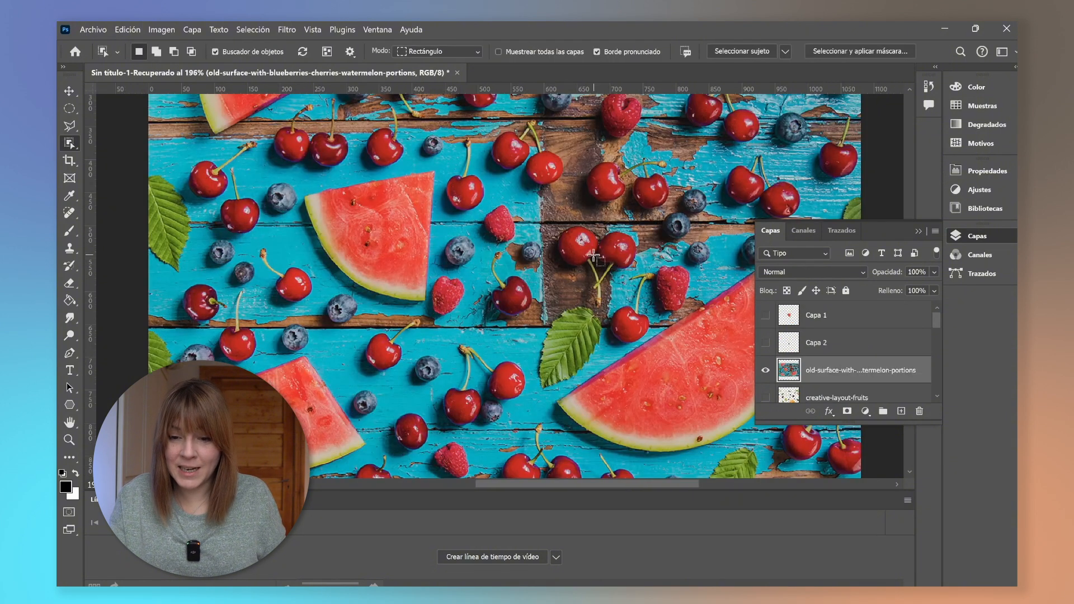
Select a cherry with the Object Selection tool.
{"action": "left_click", "coordinate": [478, 184]}
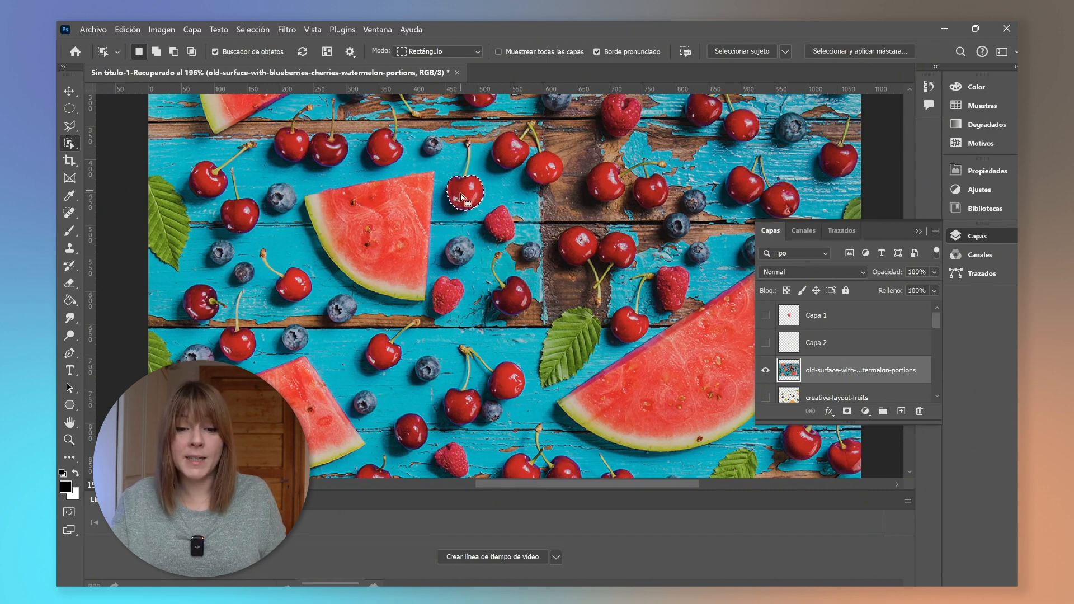
Deselect, then reselect the cherry and its stem by tracing around it with the Magnetic Lasso.
{"action": "scroll", "coordinate": [478, 187], "scroll_direction": "up", "scroll_amount": 5}
{"action": "scroll", "coordinate": [438, 246], "scroll_direction": "up", "scroll_amount": 2}
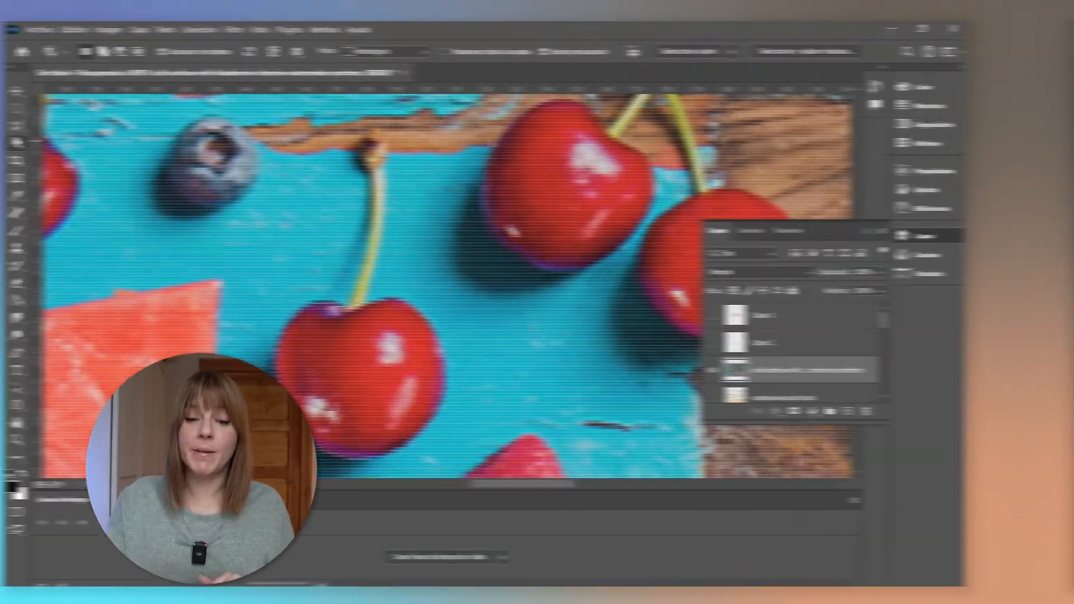
{"action": "left_click", "coordinate": [13, 129]}
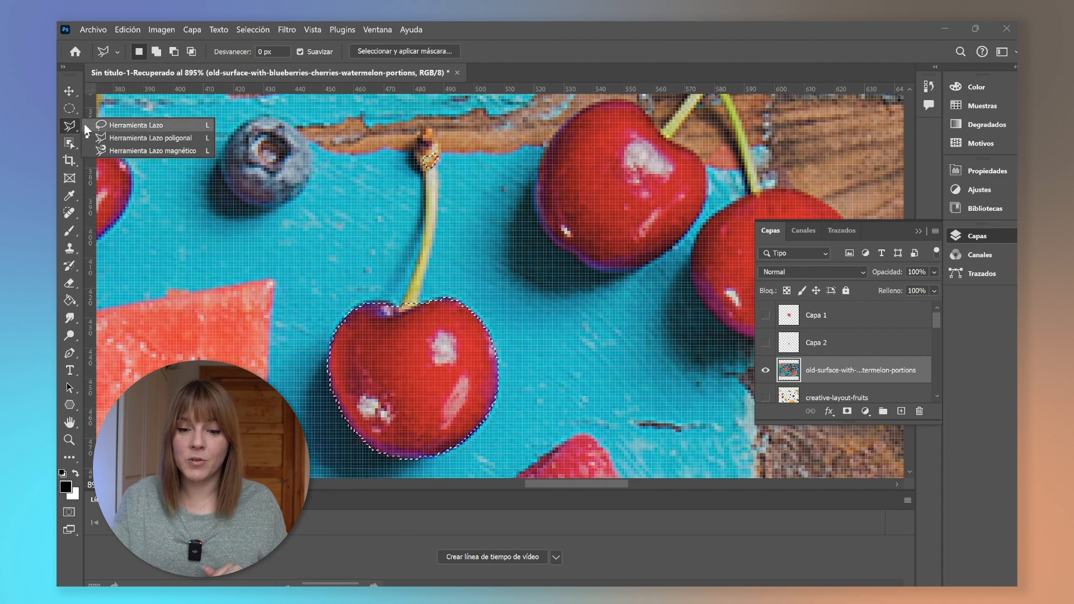
{"action": "left_click", "coordinate": [110, 150]}
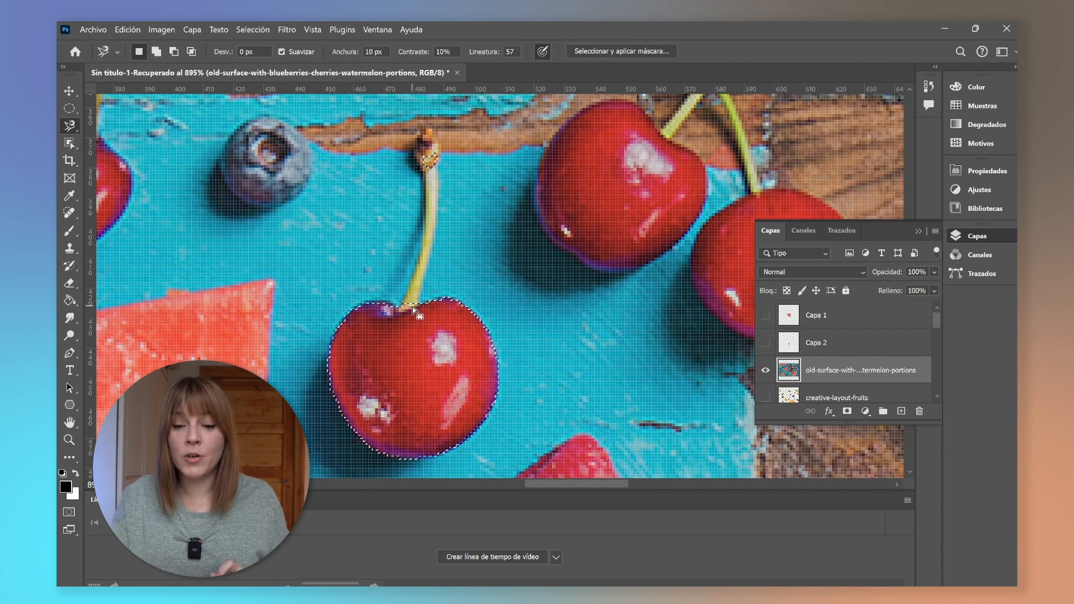
{"action": "key", "text": "ctrl+d"}
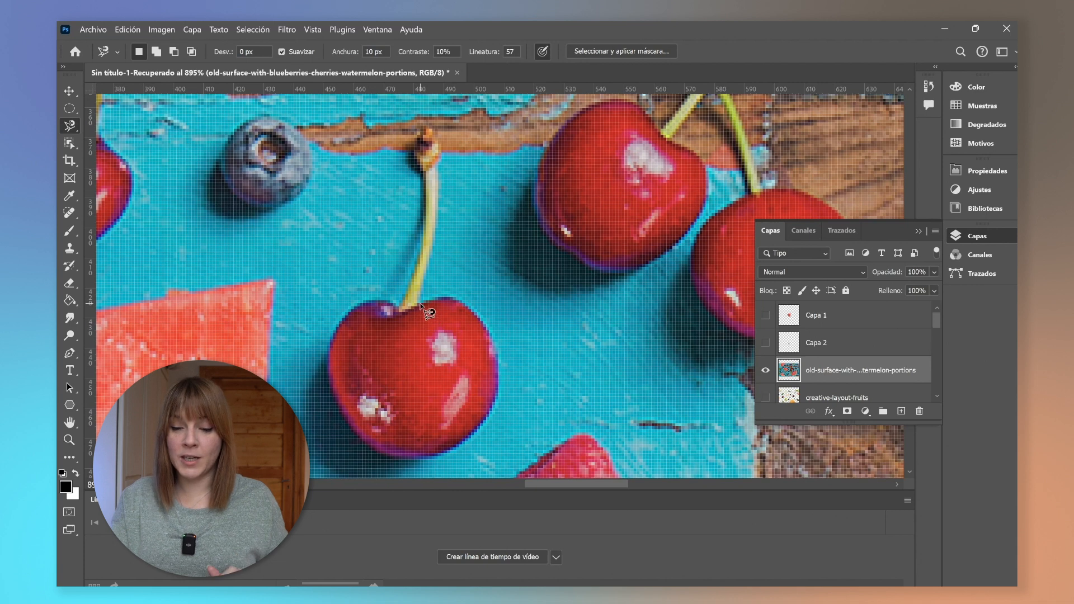
{"action": "left_click", "coordinate": [420, 305]}
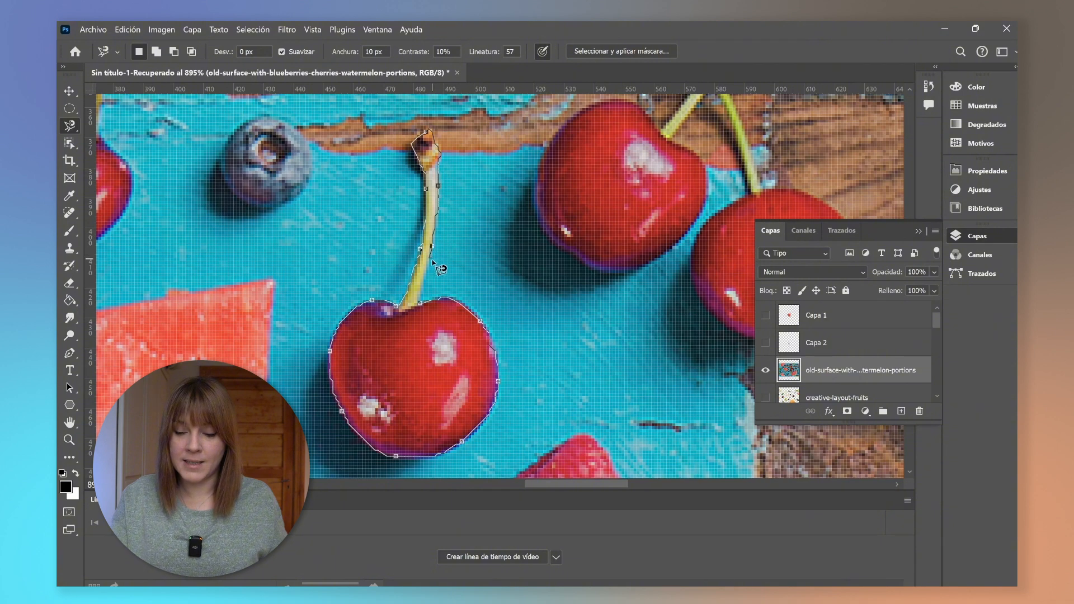
{"action": "left_click", "coordinate": [423, 307]}
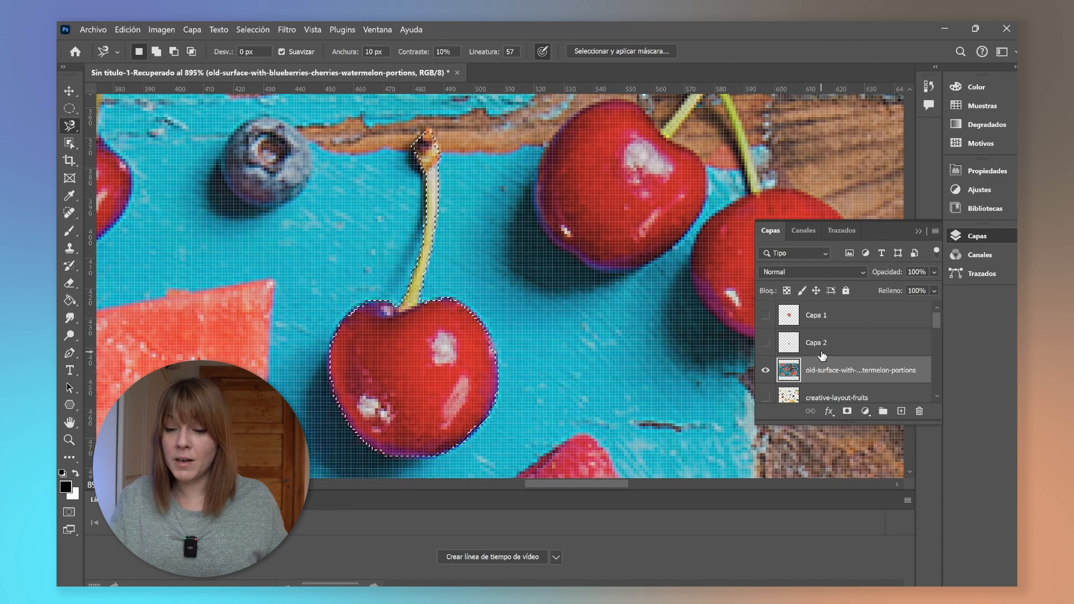
Add a new empty layer and hide the fruit photo layer.
{"action": "left_click", "coordinate": [901, 411]}
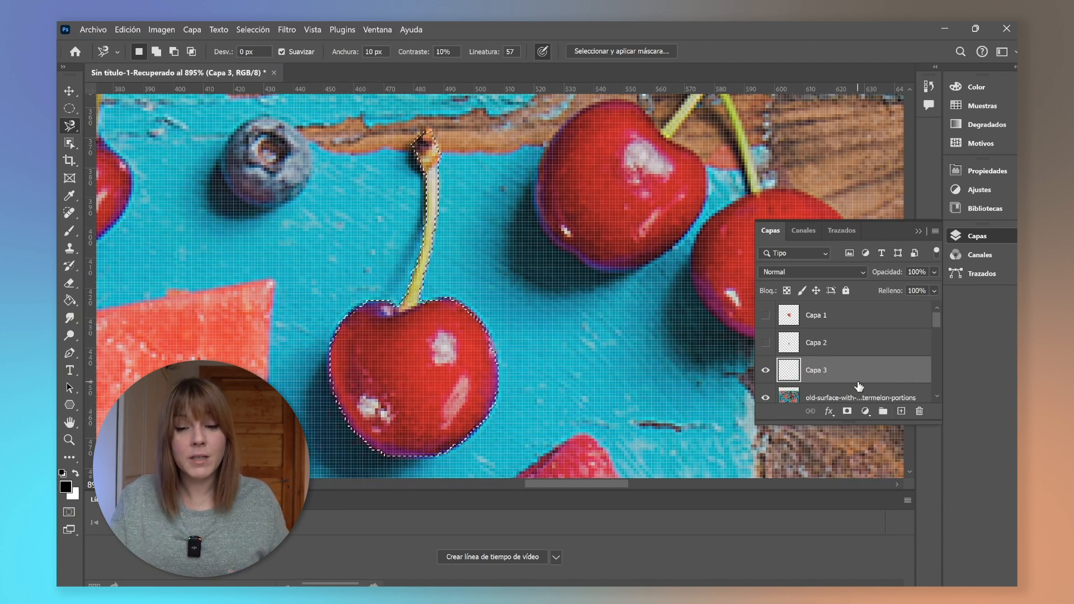
{"action": "left_click", "coordinate": [765, 397]}
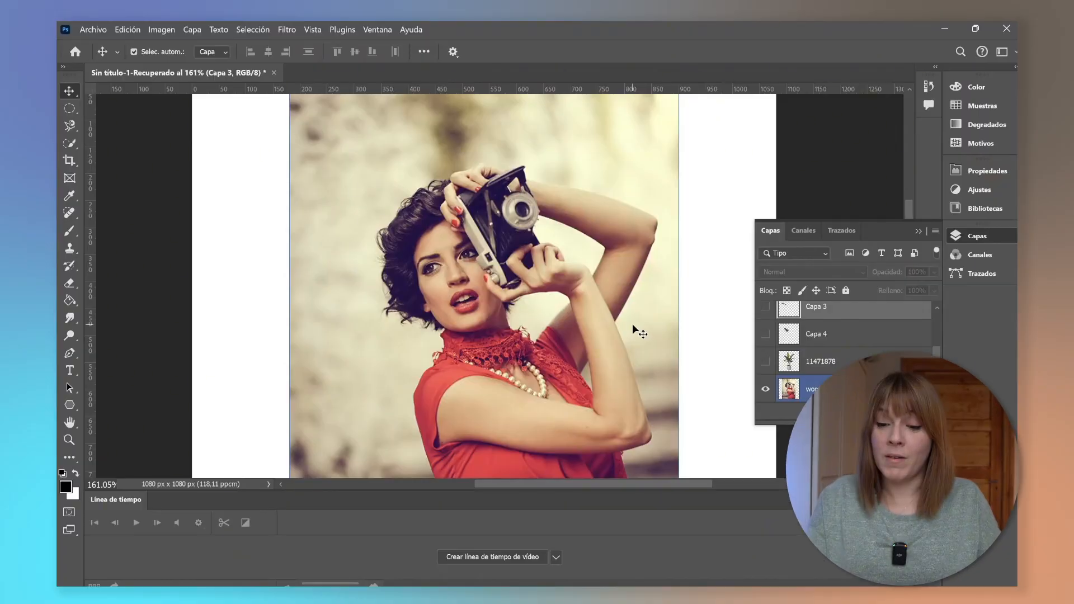
Select the woman in the portrait layer with the Object Selection tool.
{"action": "scroll", "coordinate": [633, 323], "scroll_direction": "down", "scroll_amount": 2}
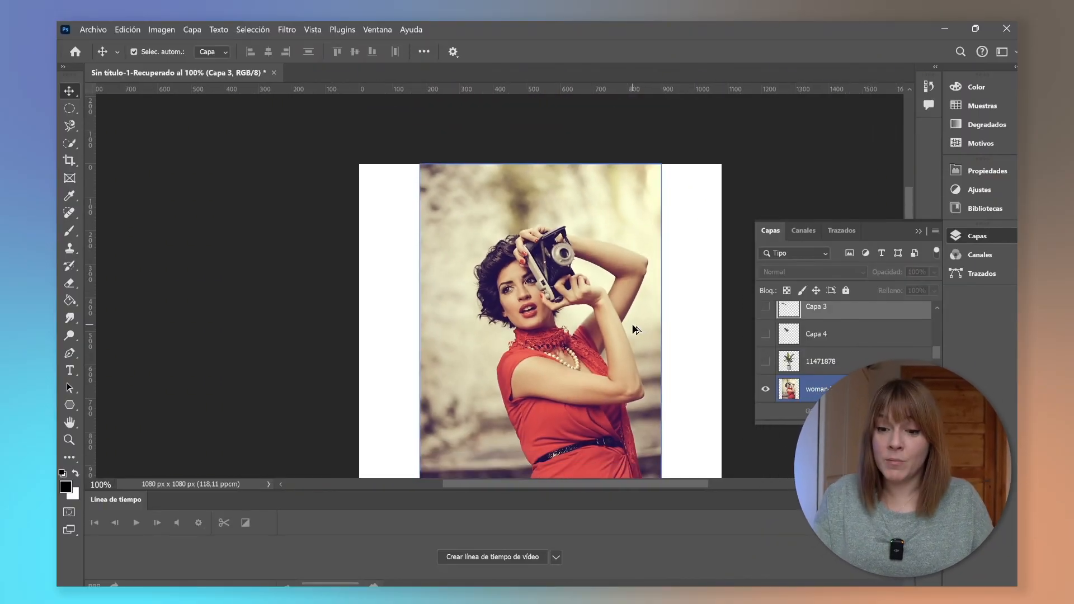
{"action": "scroll", "coordinate": [632, 290], "scroll_direction": "down", "scroll_amount": 1}
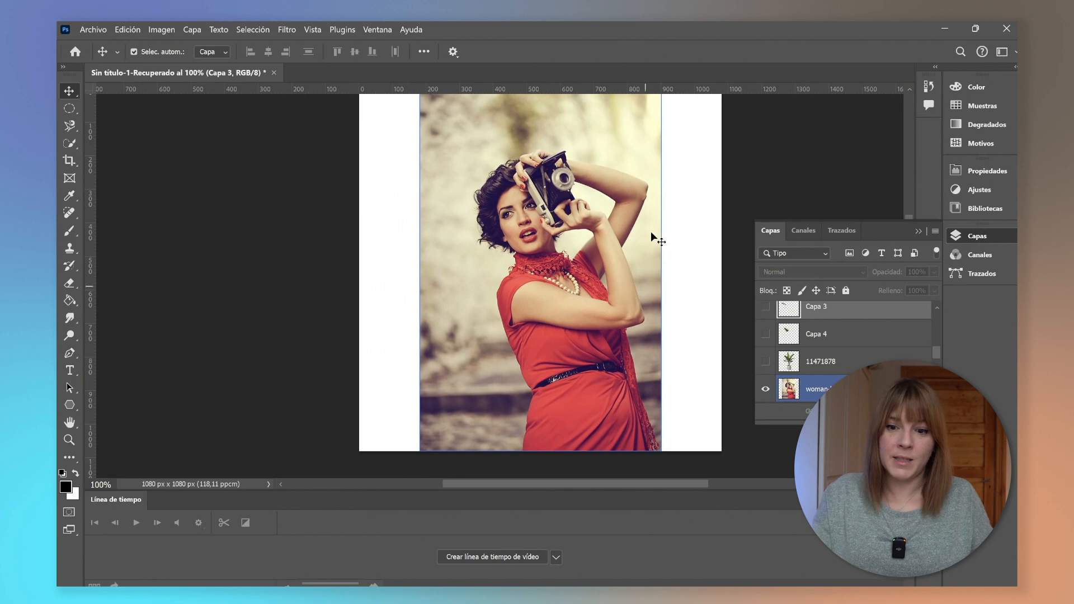
{"action": "left_click_drag", "start_coordinate": [583, 485], "coordinate": [604, 486]}
{"action": "scroll", "coordinate": [618, 423], "scroll_direction": "up", "scroll_amount": 1}
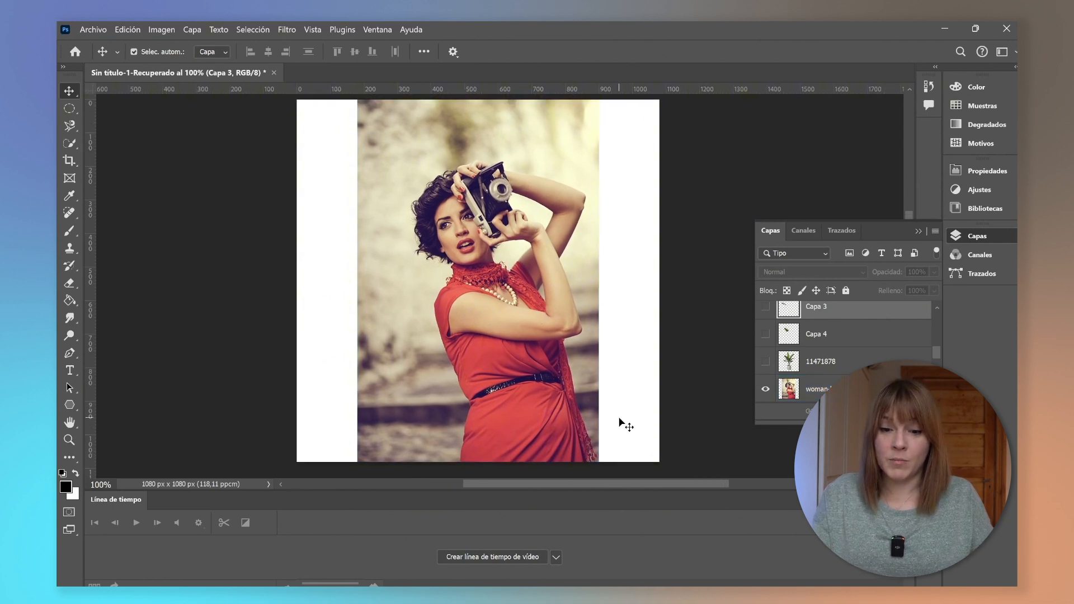
{"action": "left_click", "coordinate": [71, 143]}
{"action": "right_click", "coordinate": [71, 143]}
{"action": "left_click", "coordinate": [128, 144]}
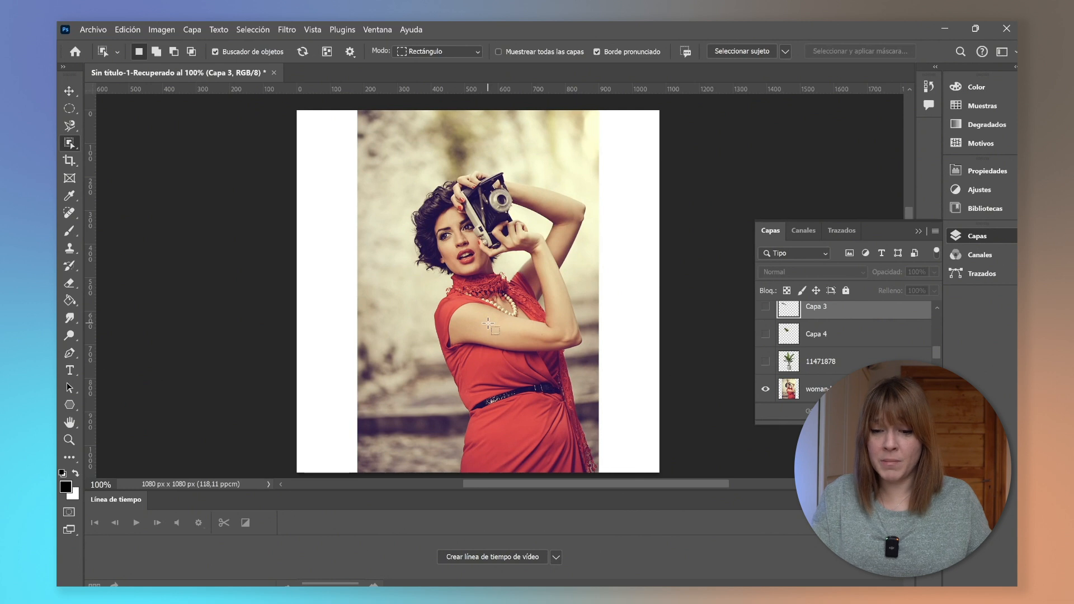
{"action": "left_click", "coordinate": [818, 390]}
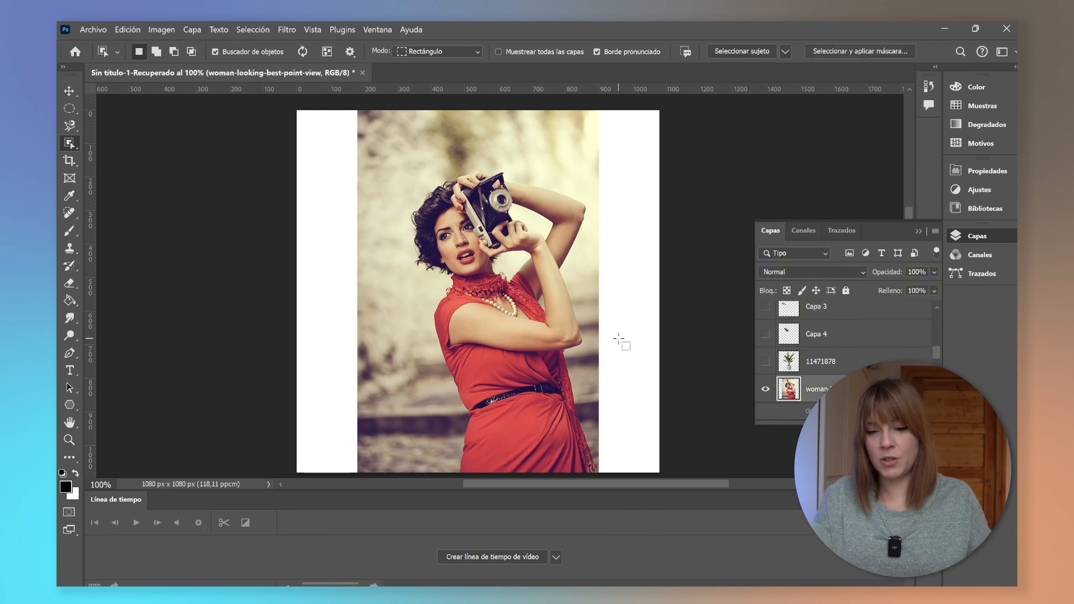
{"action": "left_click", "coordinate": [489, 332]}
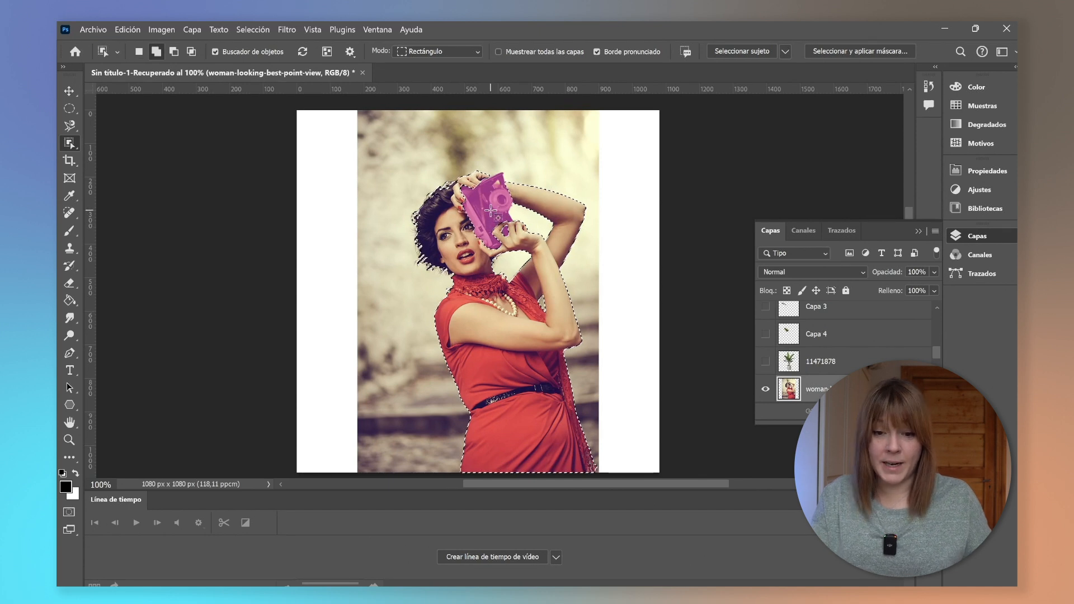
Add the gaps around the top of the camera to the woman's selection with the Polygonal Lasso.
{"action": "key", "text": "shift"}
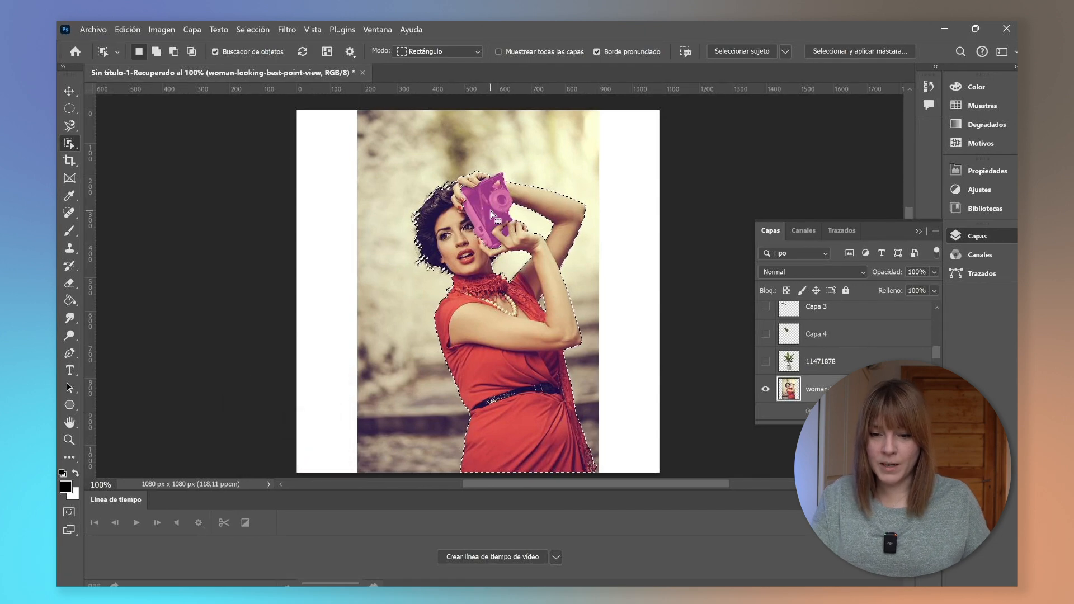
{"action": "scroll", "coordinate": [494, 212], "scroll_direction": "up", "scroll_amount": 4}
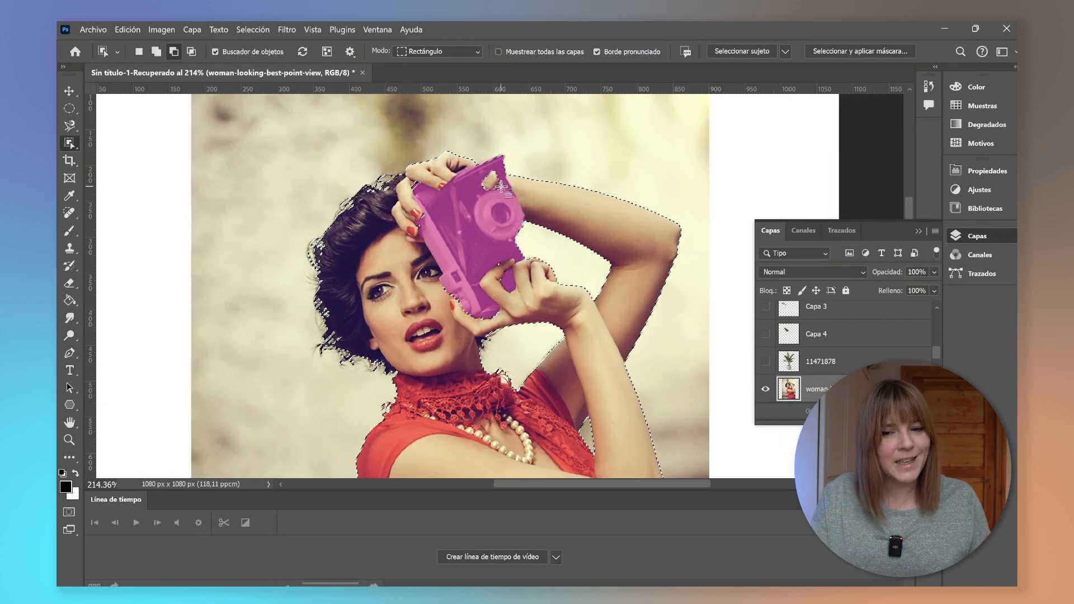
{"action": "scroll", "coordinate": [501, 188], "scroll_direction": "up", "scroll_amount": 3}
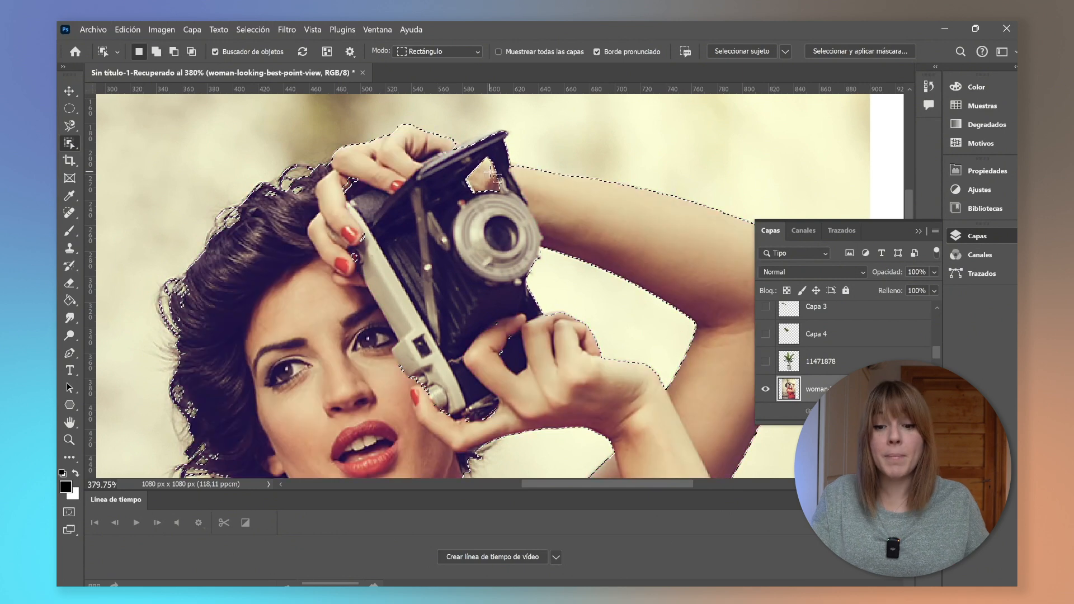
{"action": "left_click", "coordinate": [70, 125]}
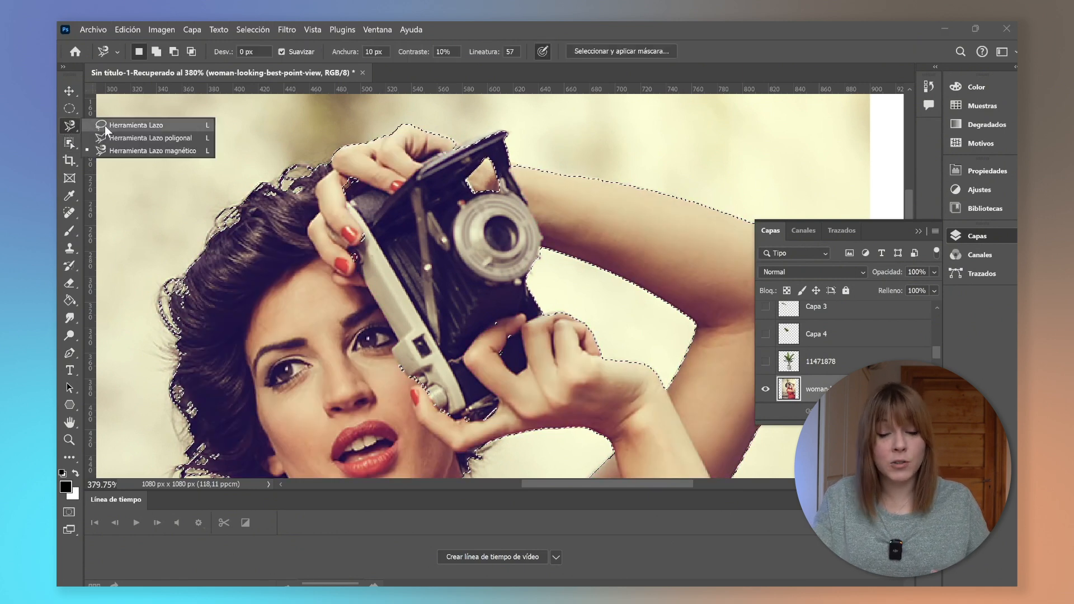
{"action": "left_click", "coordinate": [112, 138]}
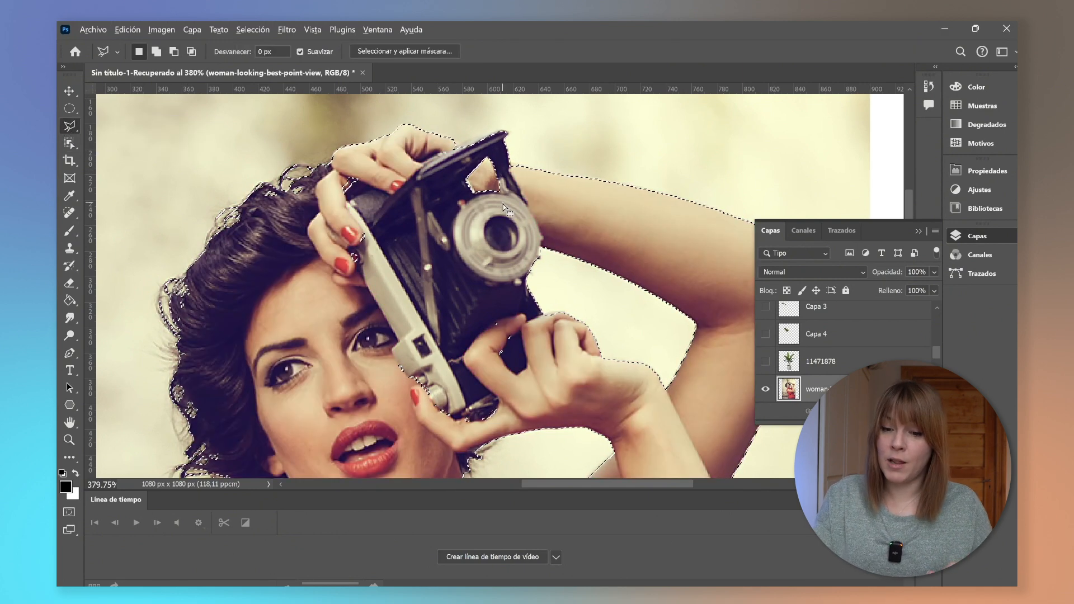
{"action": "key", "text": "alt"}
{"action": "key", "text": "shift"}
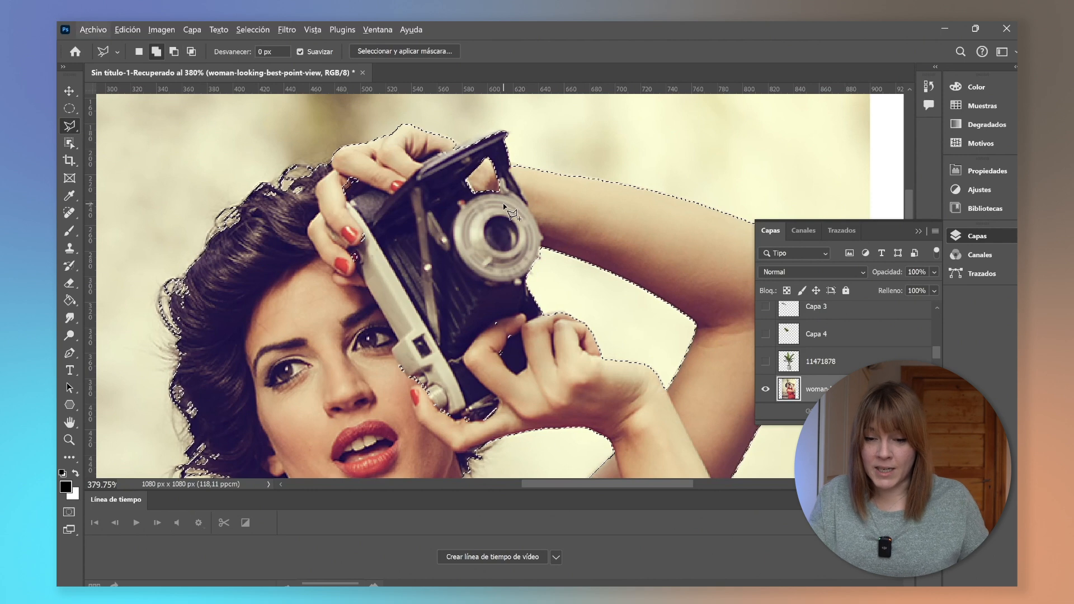
{"action": "left_click", "coordinate": [506, 170]}
{"action": "left_click", "coordinate": [497, 149]}
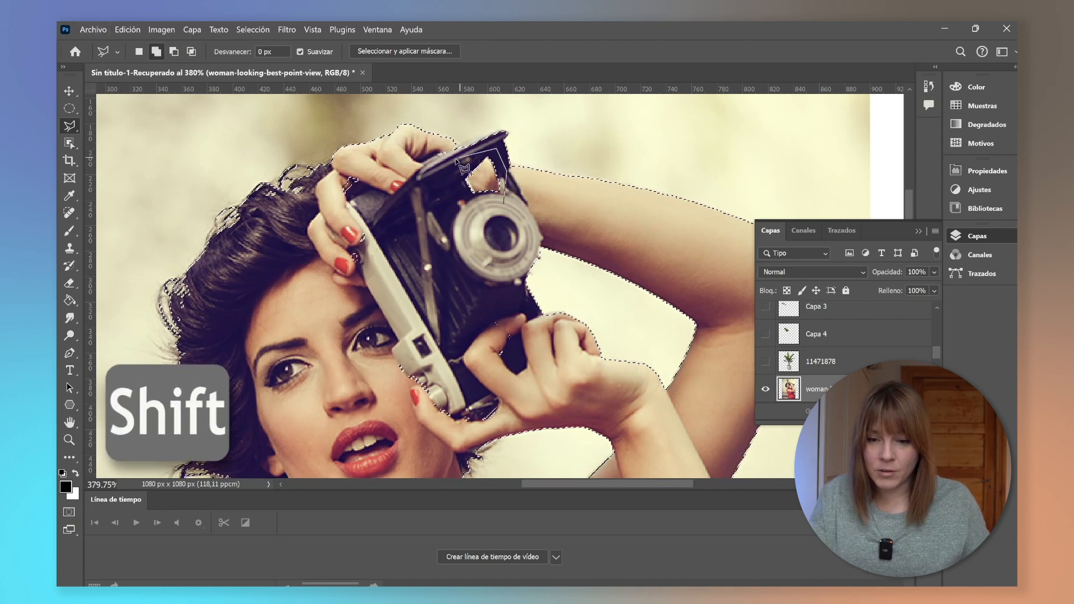
{"action": "left_click", "coordinate": [449, 173]}
{"action": "left_click", "coordinate": [463, 202]}
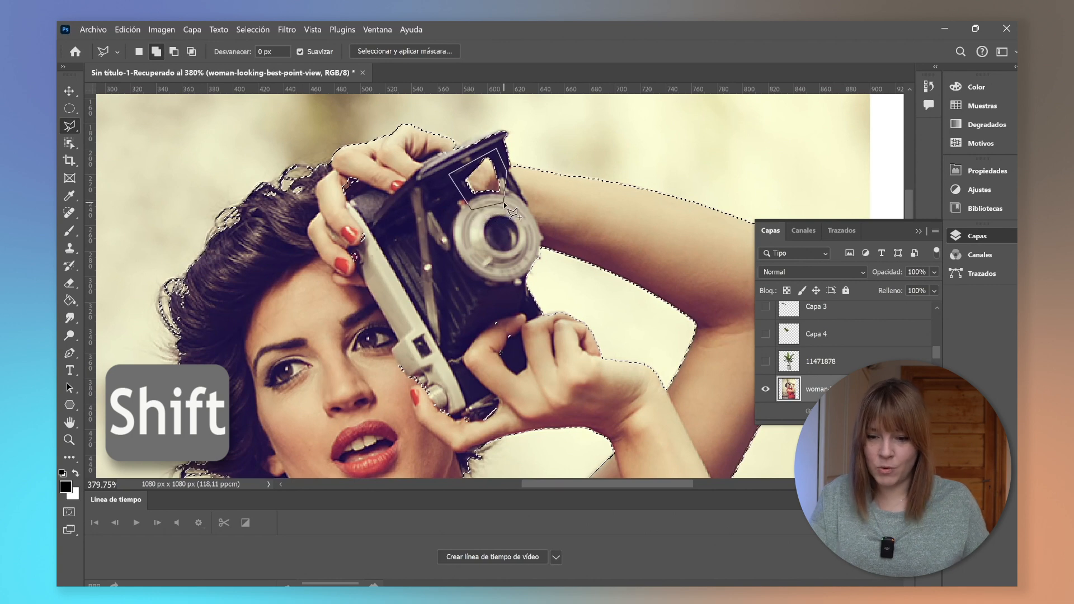
{"action": "left_click", "coordinate": [507, 171]}
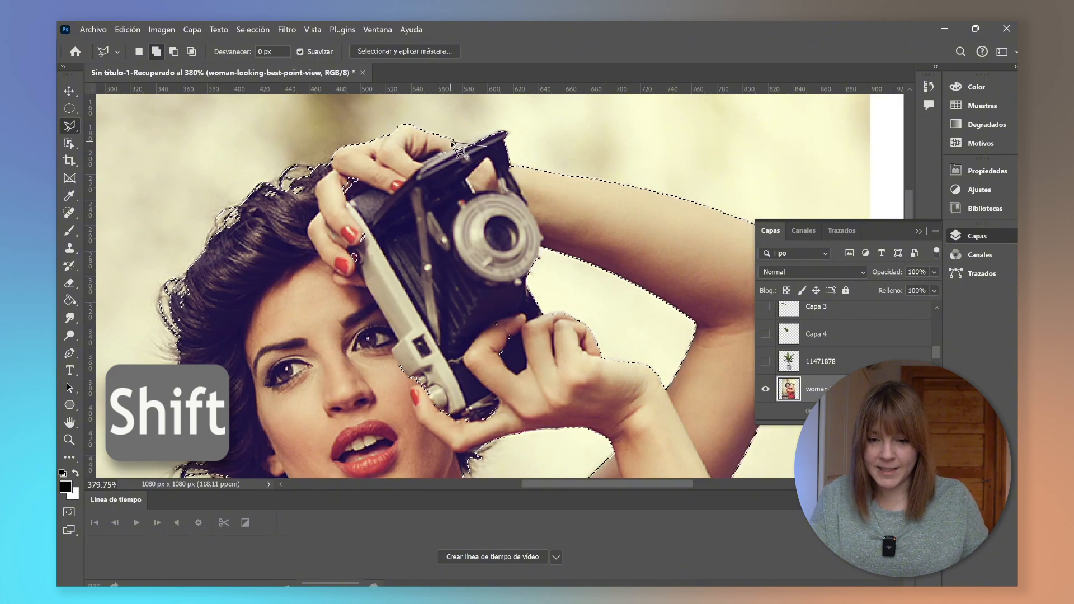
{"action": "left_click", "coordinate": [451, 141]}
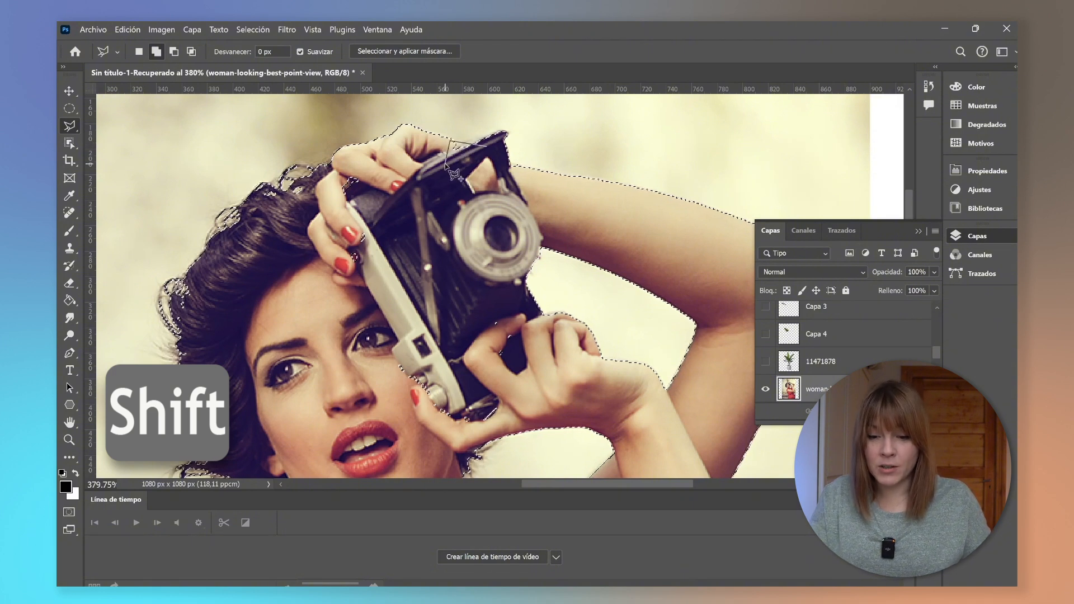
{"action": "left_click", "coordinate": [447, 164]}
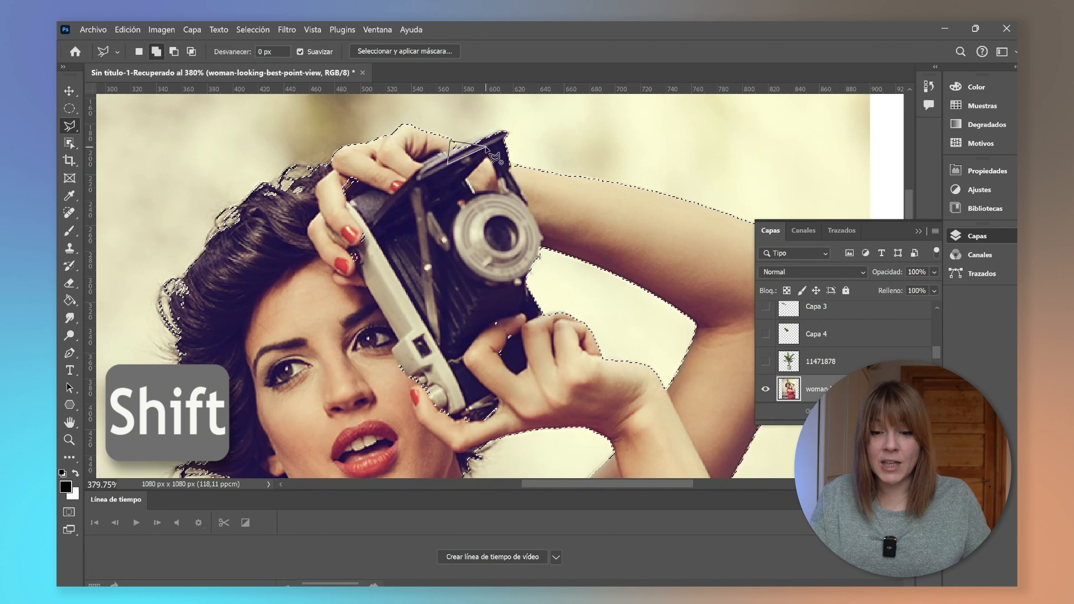
{"action": "left_click", "coordinate": [494, 156]}
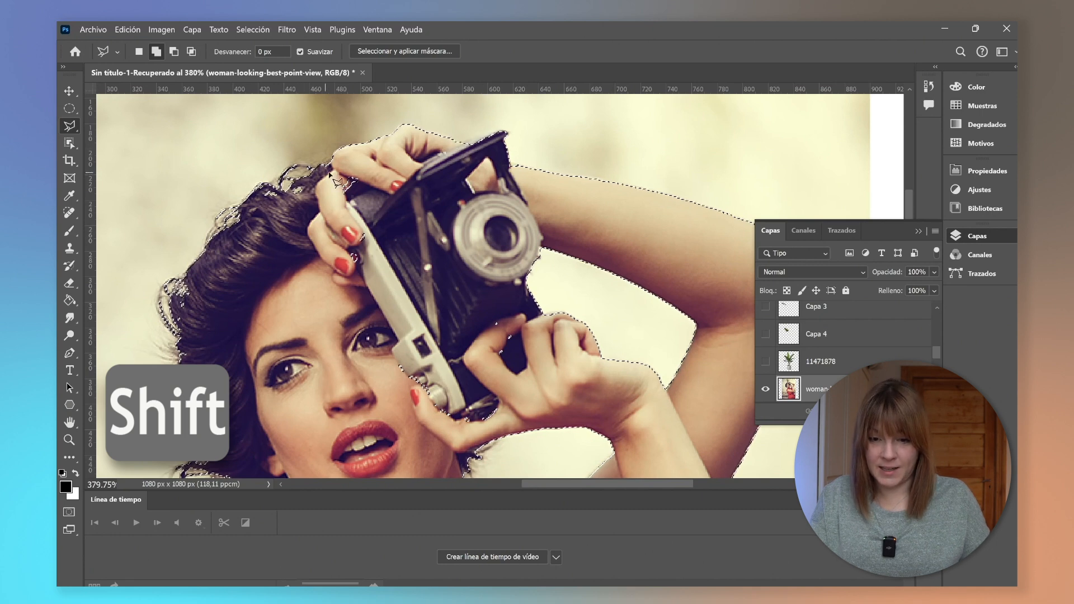
Add the area around the camera and hands in front of the face to the selection with a polygon.
{"action": "left_click", "coordinate": [346, 168]}
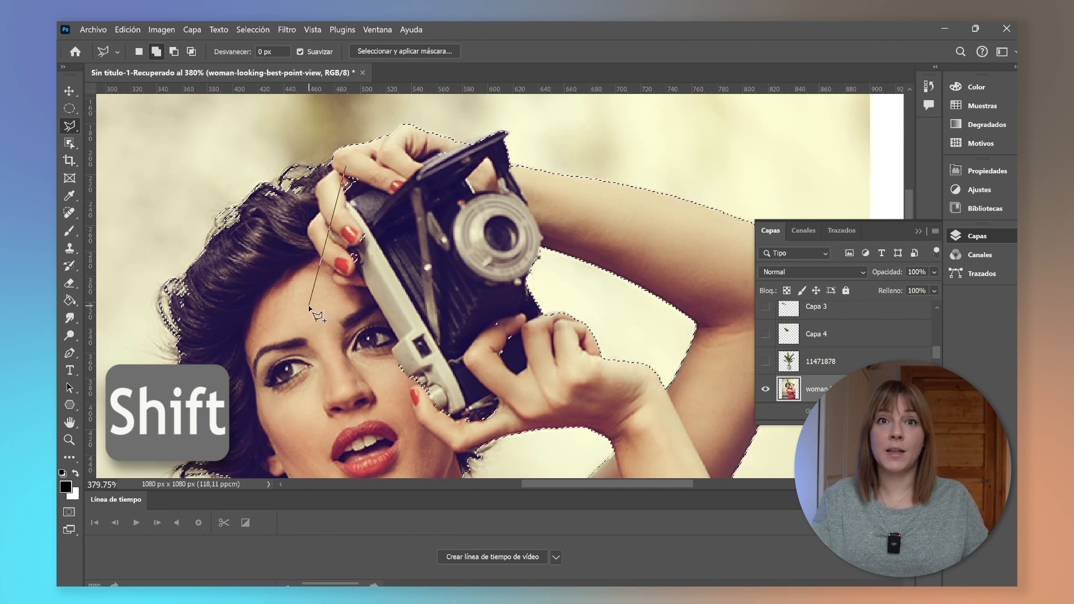
{"action": "left_click", "coordinate": [298, 282]}
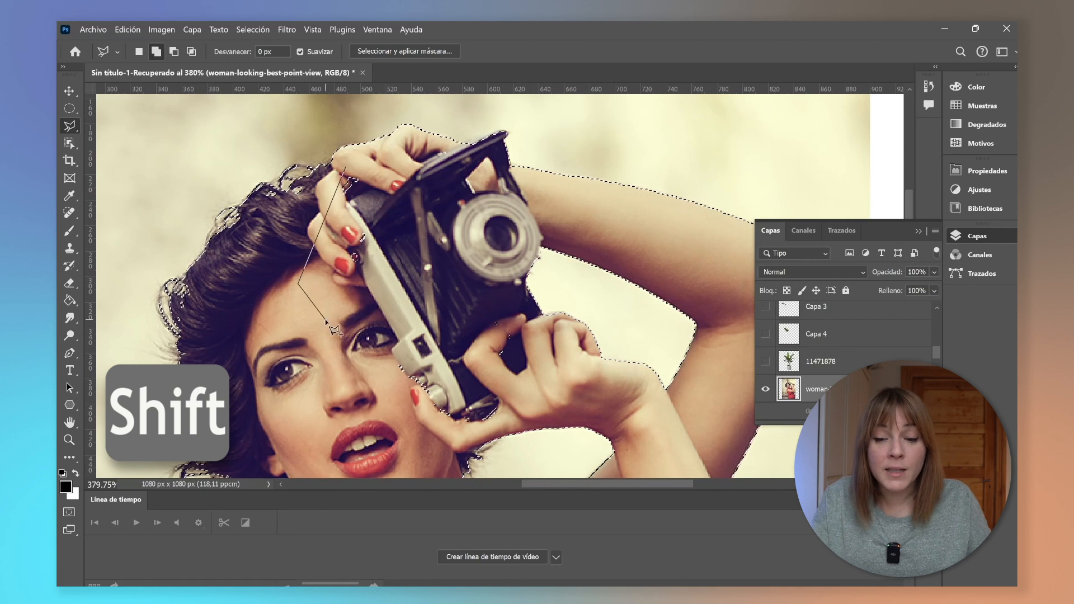
{"action": "left_click", "coordinate": [429, 427]}
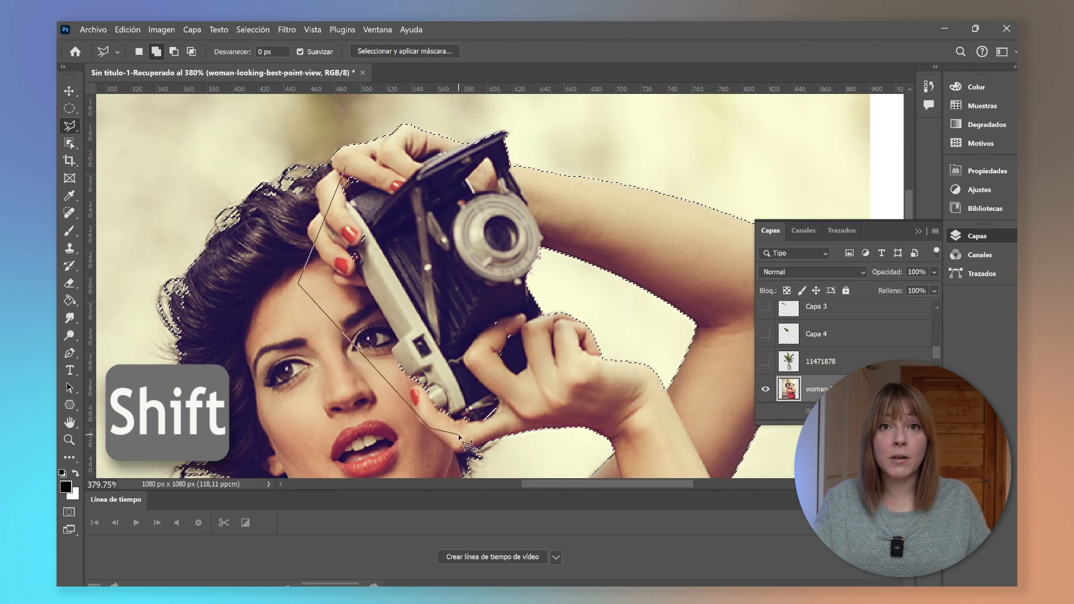
{"action": "left_click", "coordinate": [459, 435]}
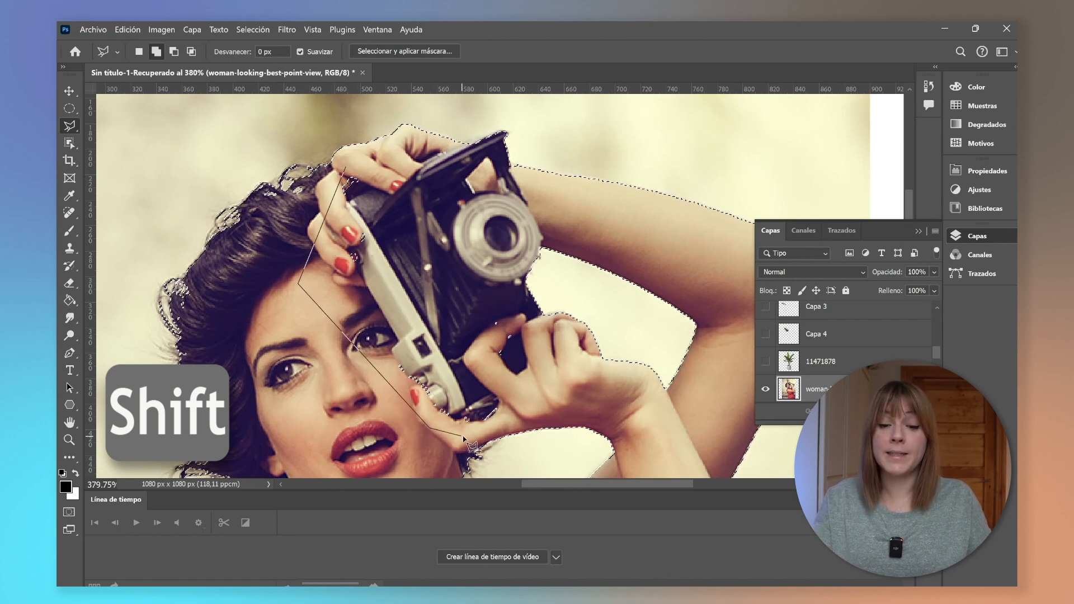
{"action": "left_click", "coordinate": [515, 419]}
{"action": "left_click", "coordinate": [564, 364]}
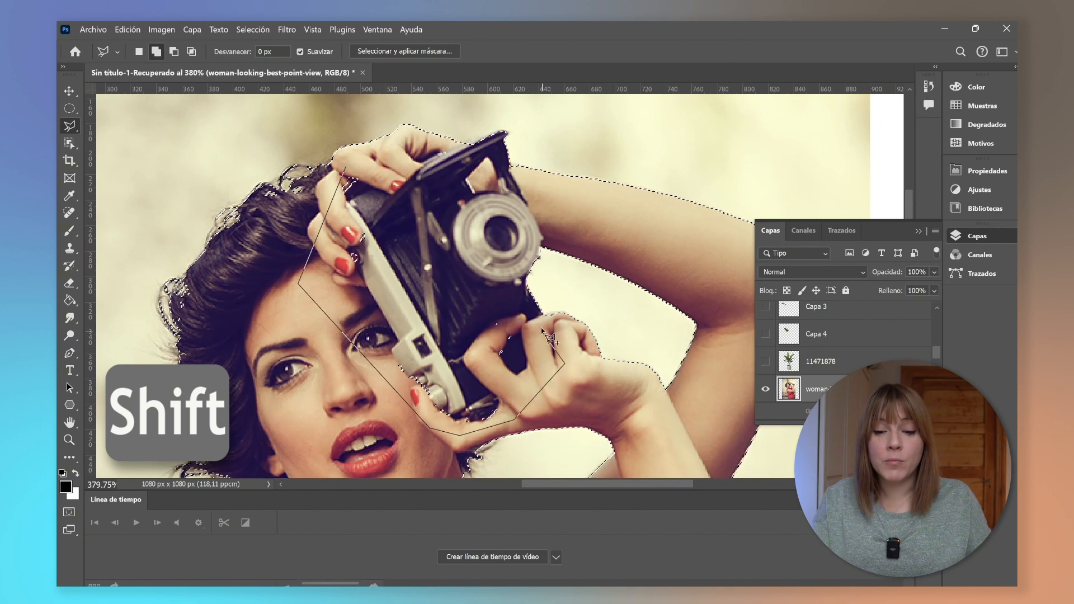
{"action": "left_click", "coordinate": [520, 292]}
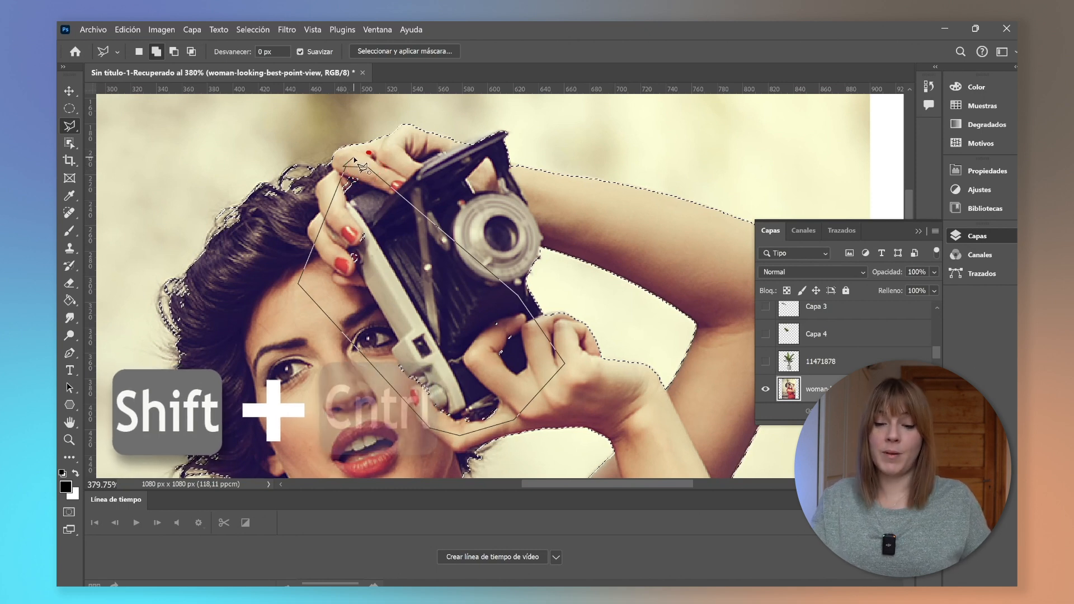
{"action": "left_click", "coordinate": [361, 165], "text": "shift"}
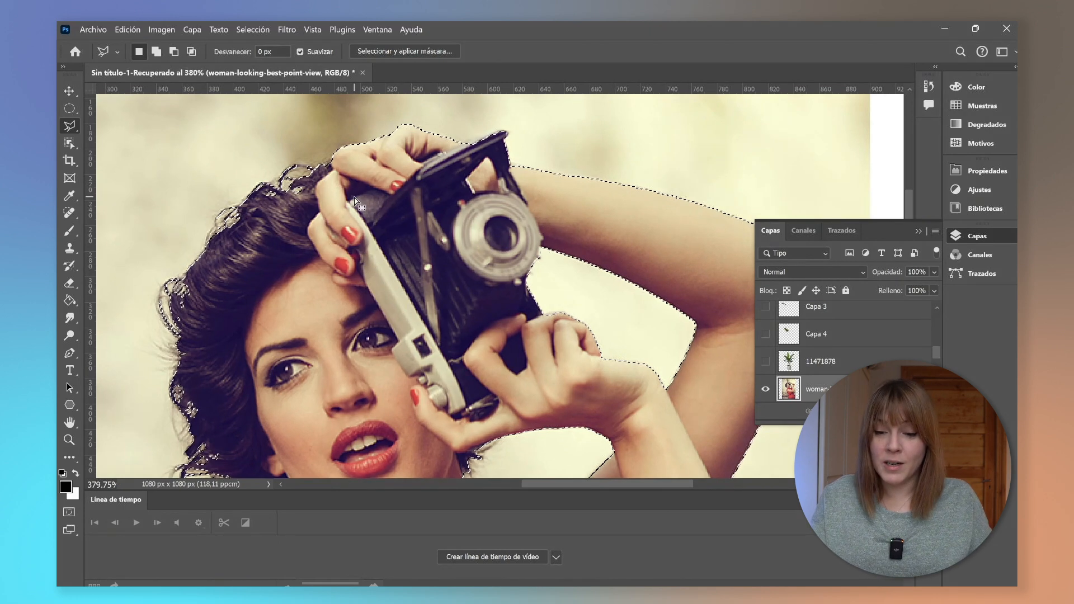
Subtract the small background patch beside the lace collar from the selection with the Magic Wand tool.
{"action": "scroll", "coordinate": [356, 202], "scroll_direction": "down", "scroll_amount": 5}
{"action": "key", "text": "alt"}
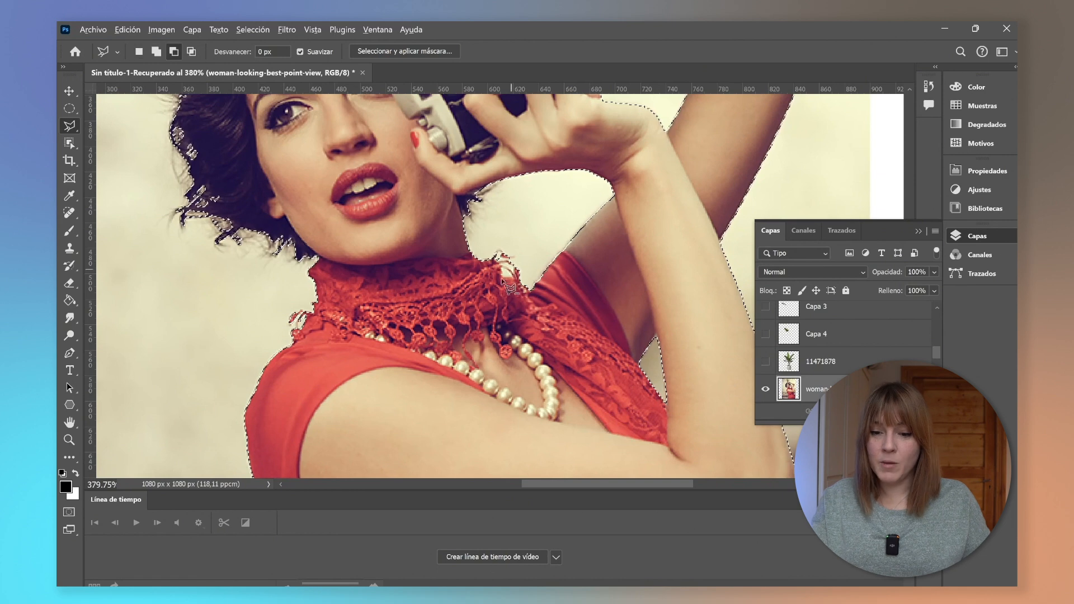
{"action": "scroll", "coordinate": [509, 288], "scroll_direction": "up", "scroll_amount": 5}
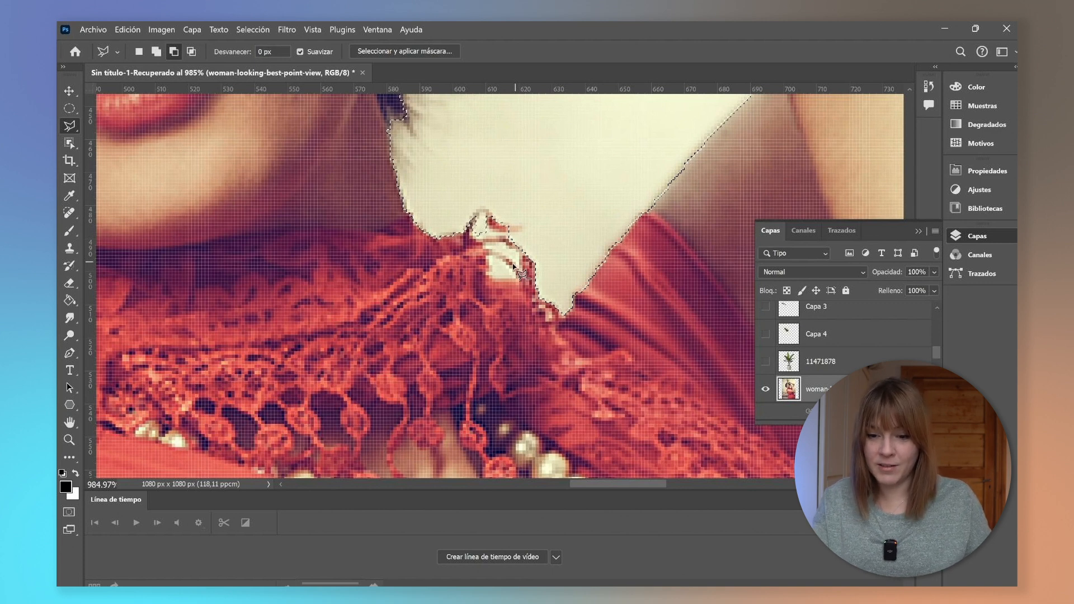
{"action": "left_click", "coordinate": [75, 147]}
{"action": "left_click", "coordinate": [129, 154]}
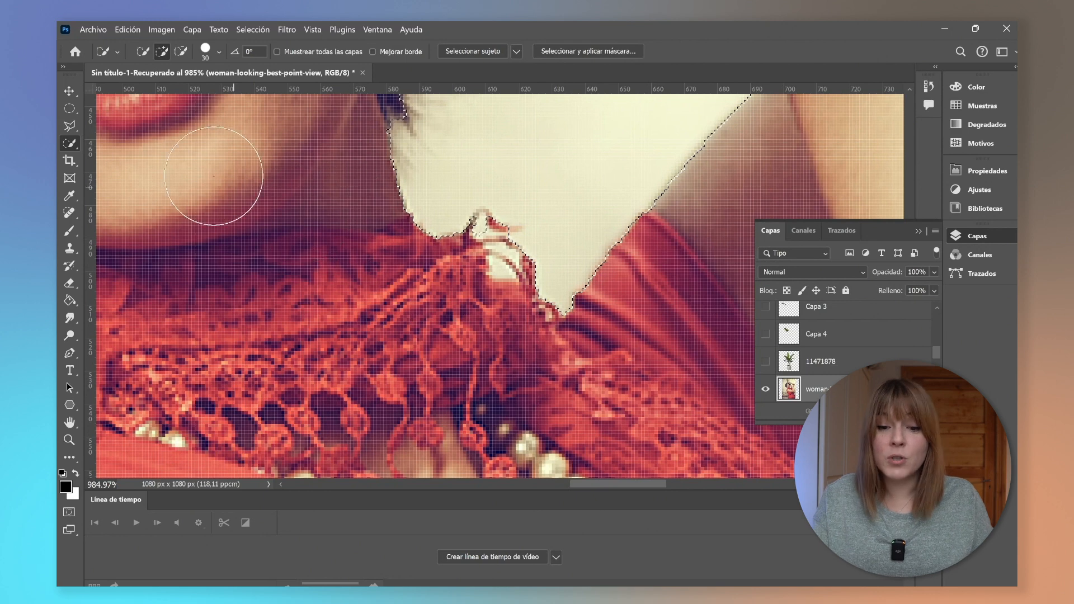
{"action": "left_click", "coordinate": [69, 144]}
{"action": "left_click", "coordinate": [128, 171]}
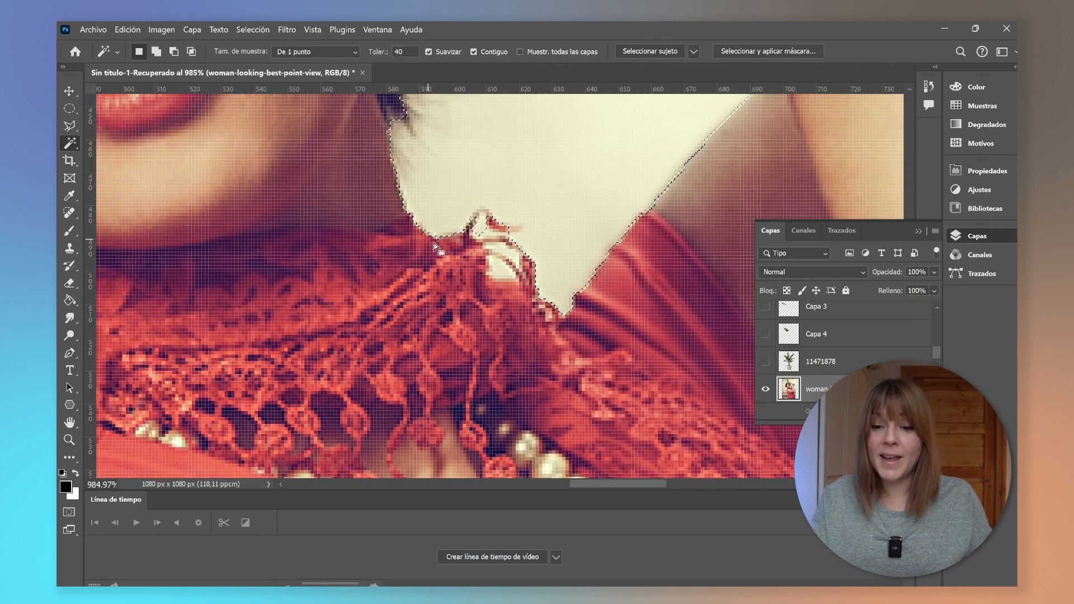
{"action": "key", "text": "alt"}
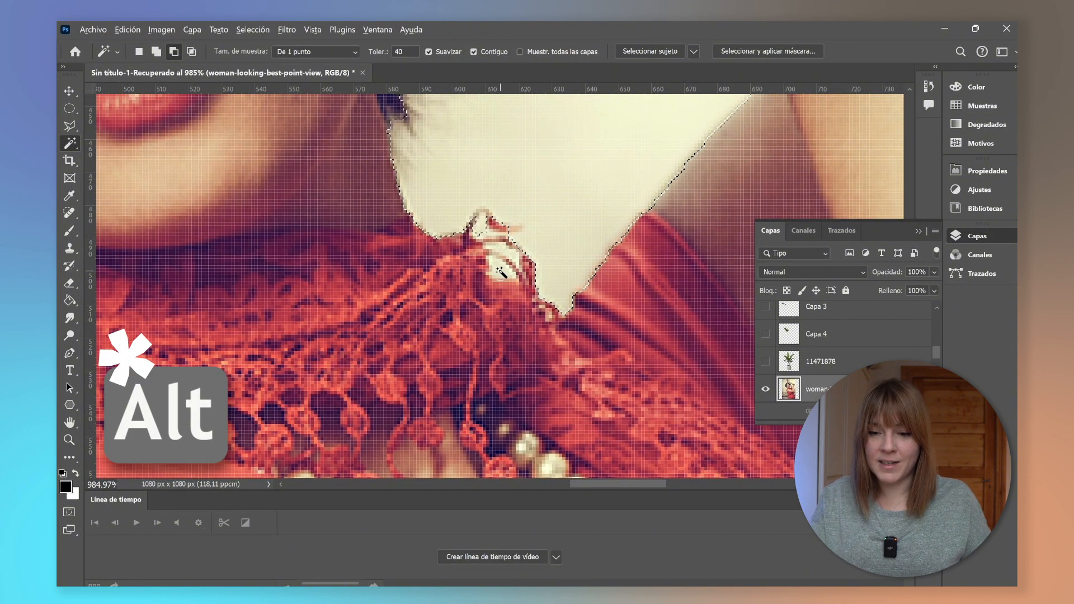
{"action": "left_click", "coordinate": [498, 270], "text": "alt"}
Cut the selected background out of the portrait layer.
{"action": "scroll", "coordinate": [502, 253], "scroll_direction": "down", "scroll_amount": 7}
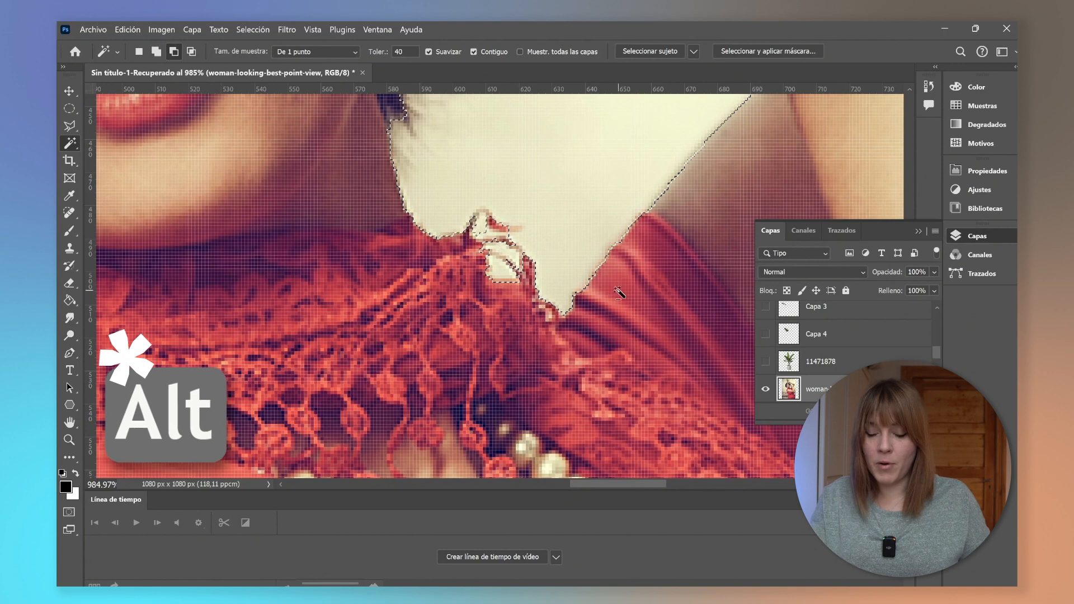
{"action": "scroll", "coordinate": [662, 318], "scroll_direction": "down", "scroll_amount": 5}
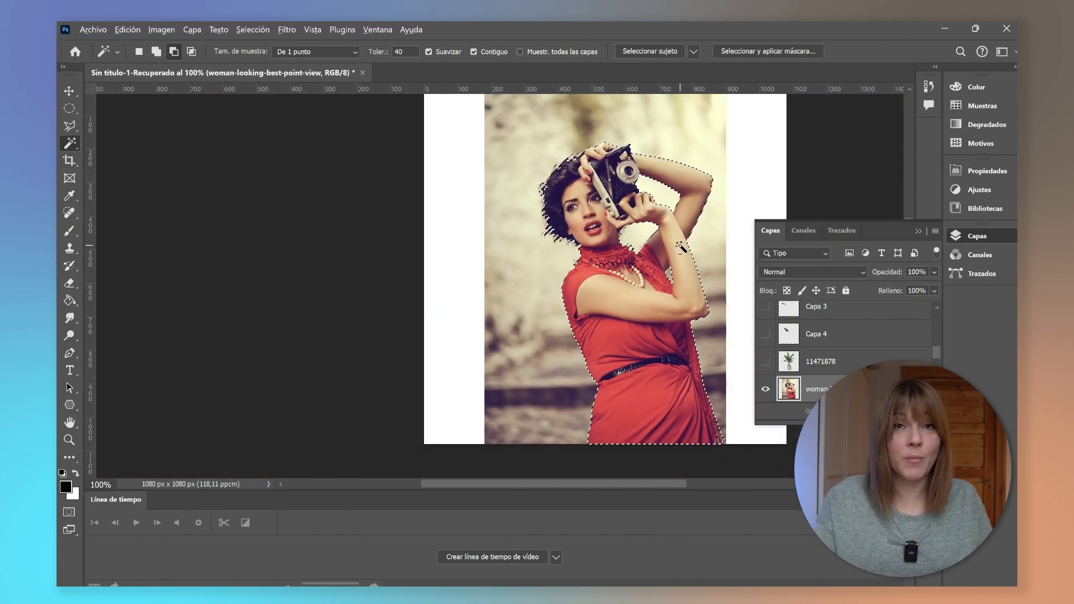
{"action": "scroll", "coordinate": [685, 250], "scroll_direction": "up", "scroll_amount": 3}
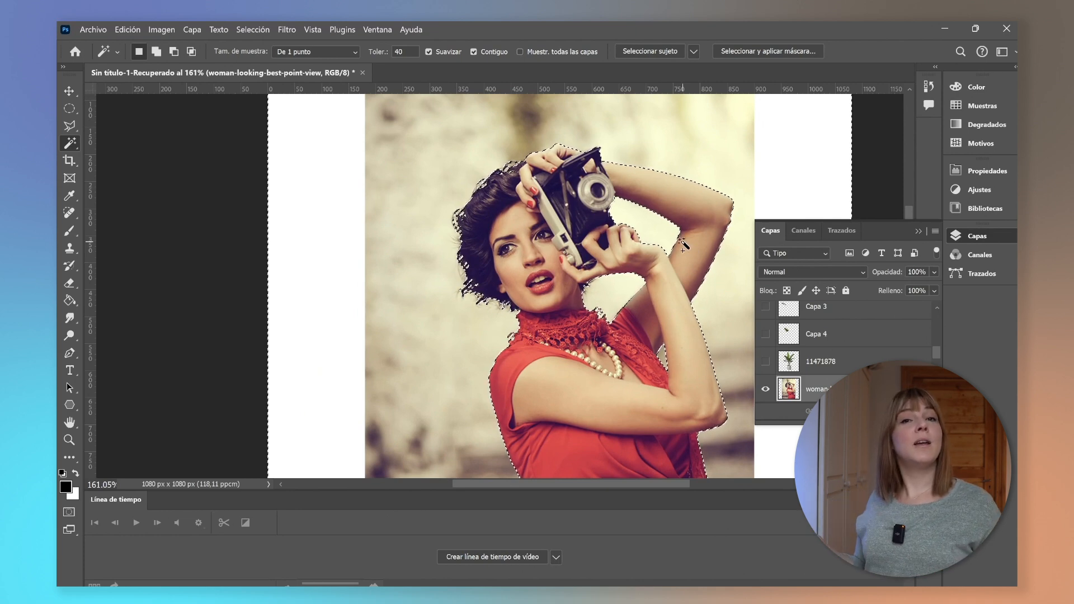
{"action": "key", "text": "ctrl+x"}
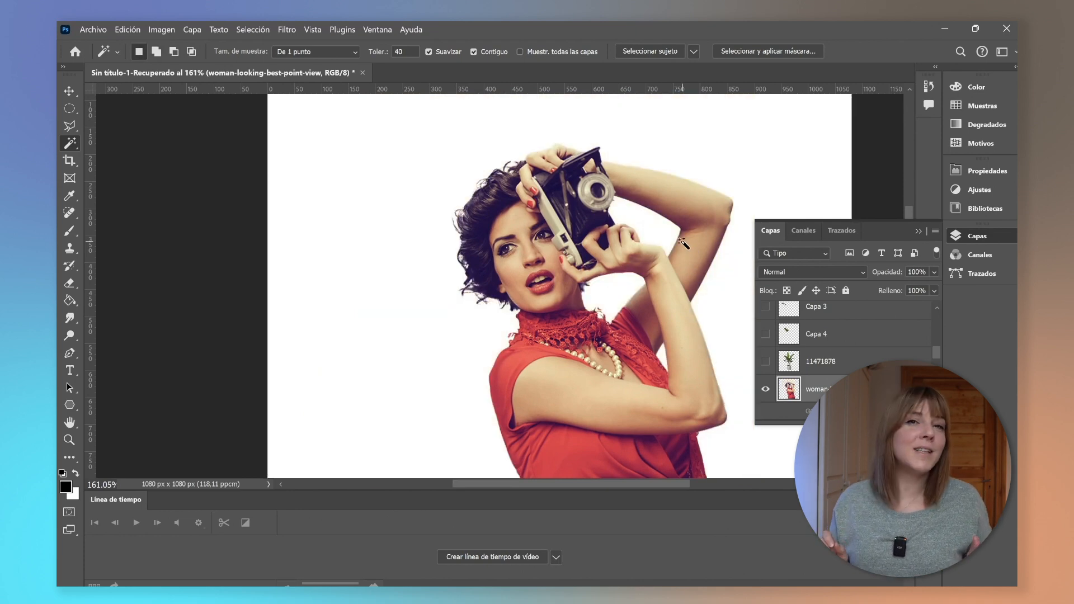
{"action": "left_click_drag", "start_coordinate": [643, 485], "coordinate": [679, 484]}
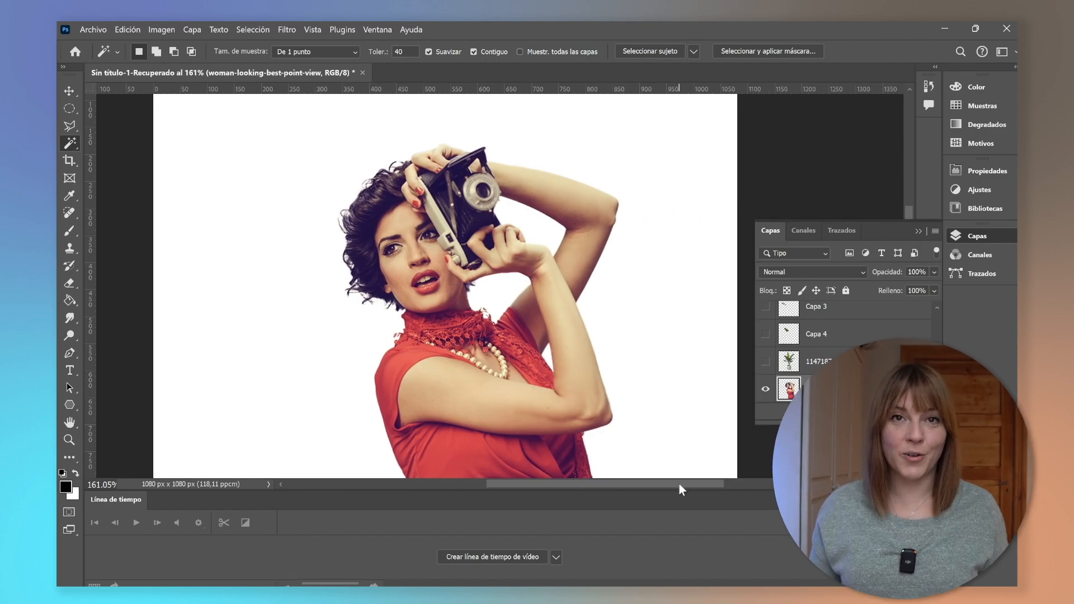